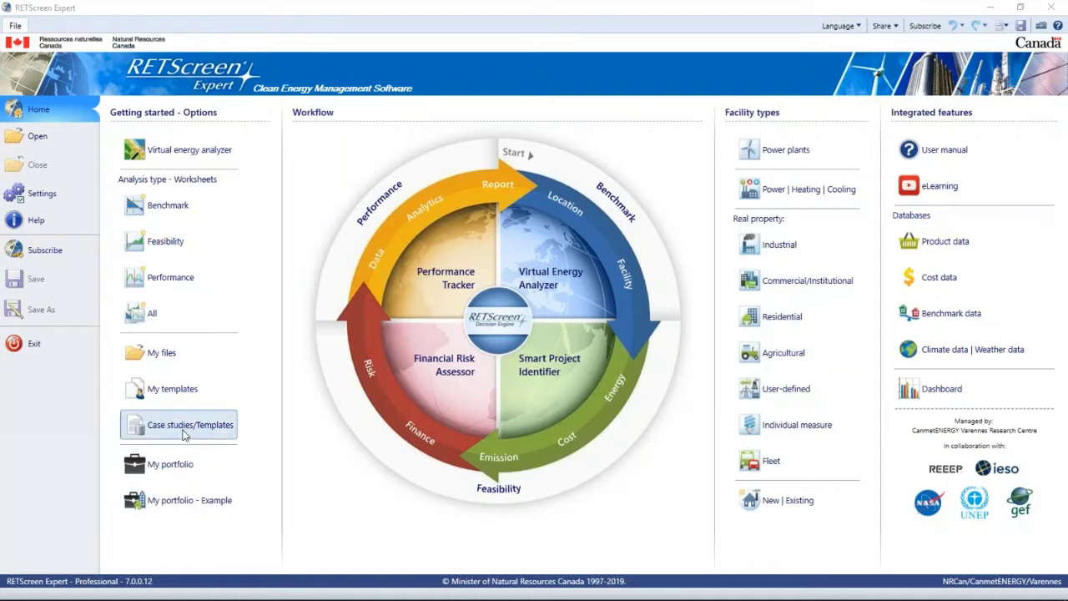
- Search the case studies and templates for "Steam turbine" and load the Rochester combined cooling, heating & power case study
{"action": "left_click", "coordinate": [183, 431]}
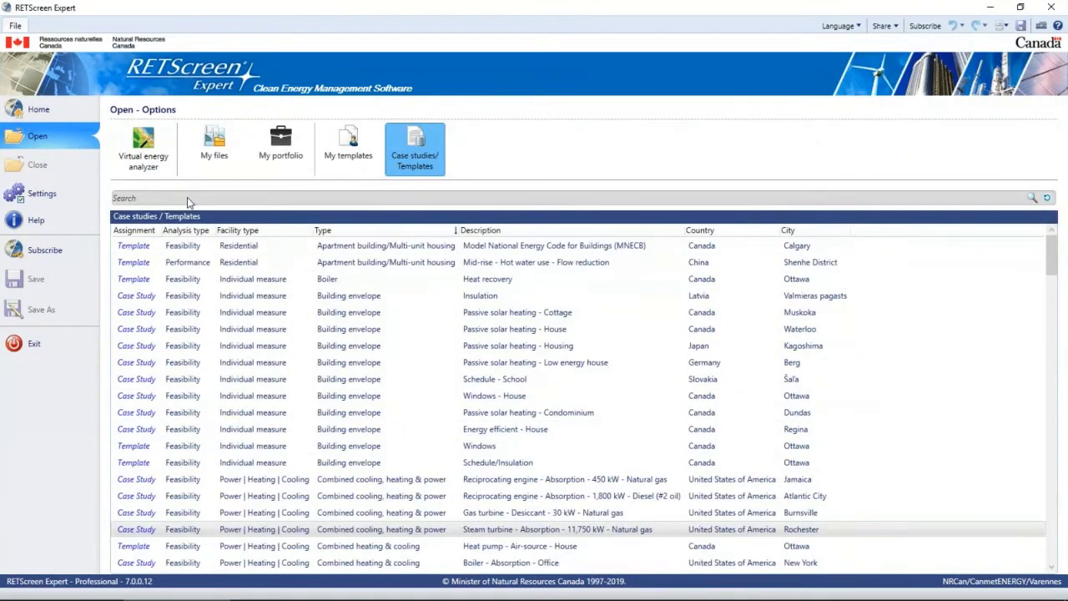
{"action": "type", "text": "Steam turbine"}
{"action": "key", "text": "Return"}
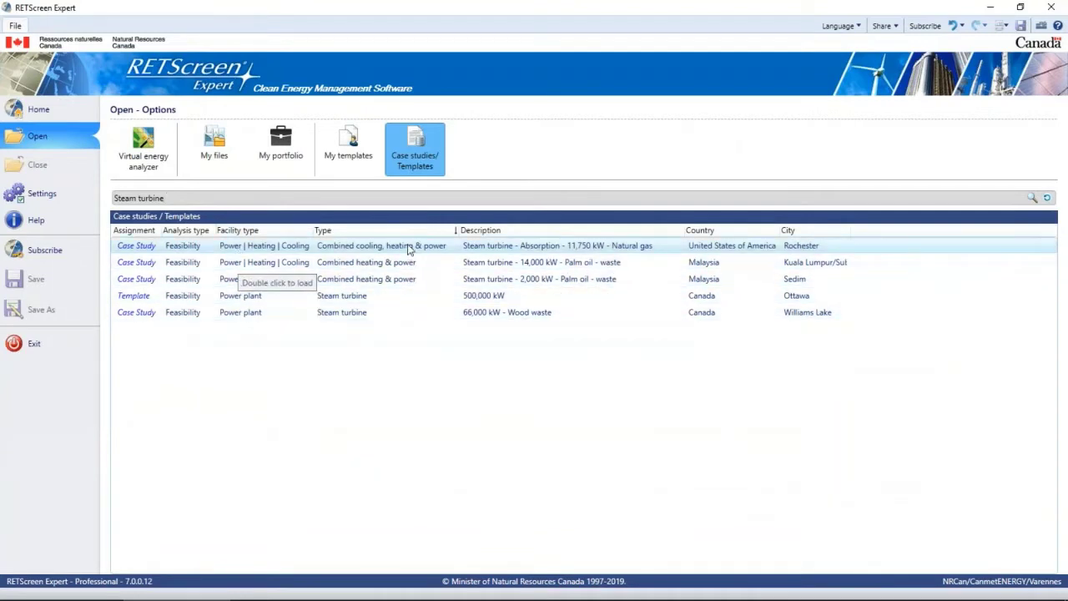
{"action": "double_click", "coordinate": [490, 251]}
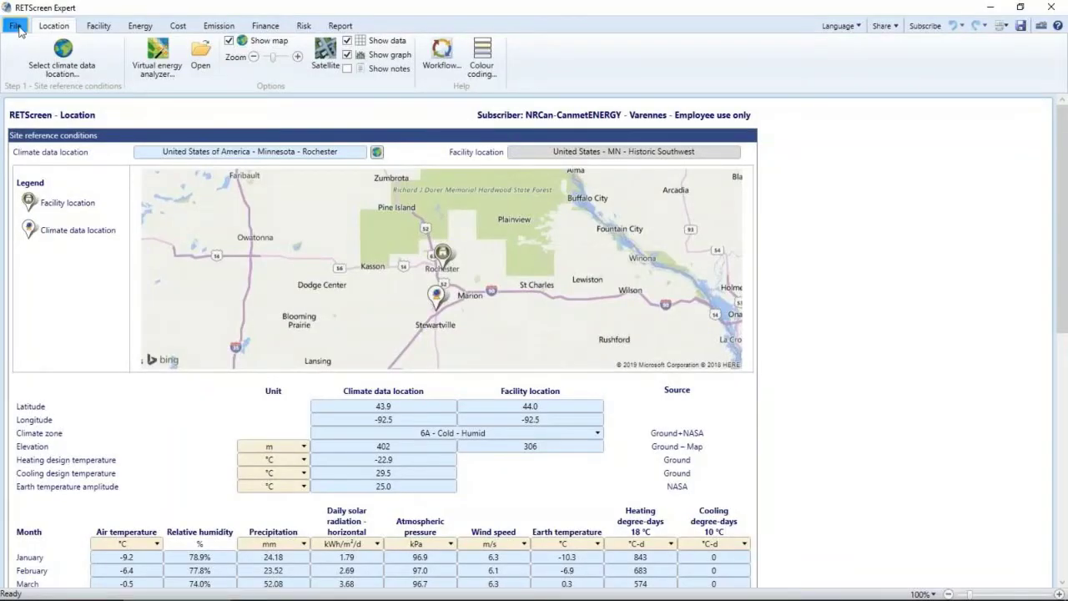
- Open the Rochester case study's Real Project document, read through its CHP and energy flow overview, and close it
{"action": "left_click", "coordinate": [15, 26]}
{"action": "double_click", "coordinate": [136, 246]}
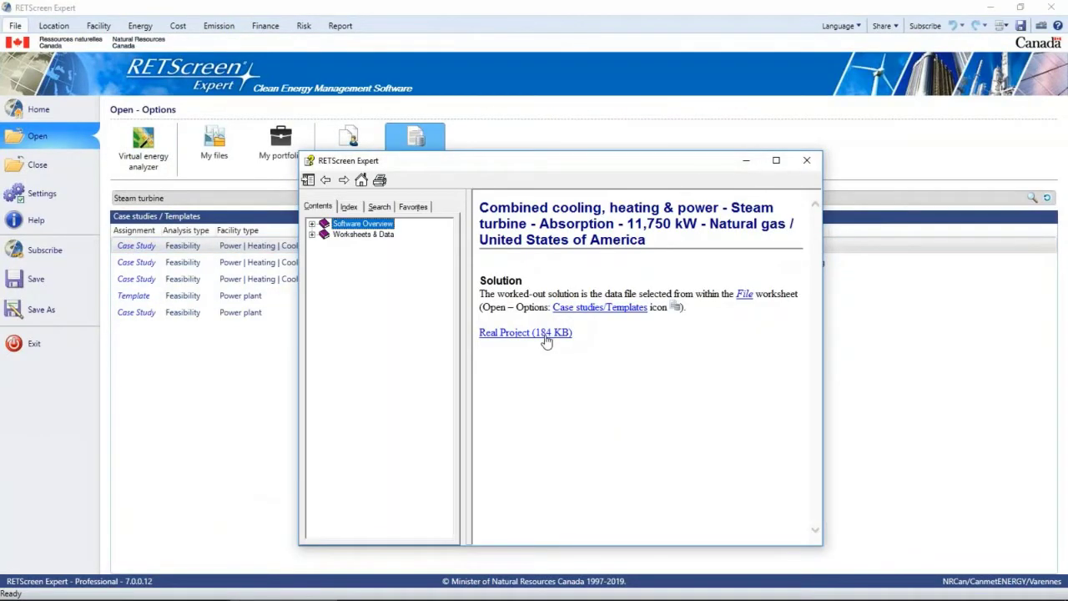
{"action": "left_click", "coordinate": [526, 332]}
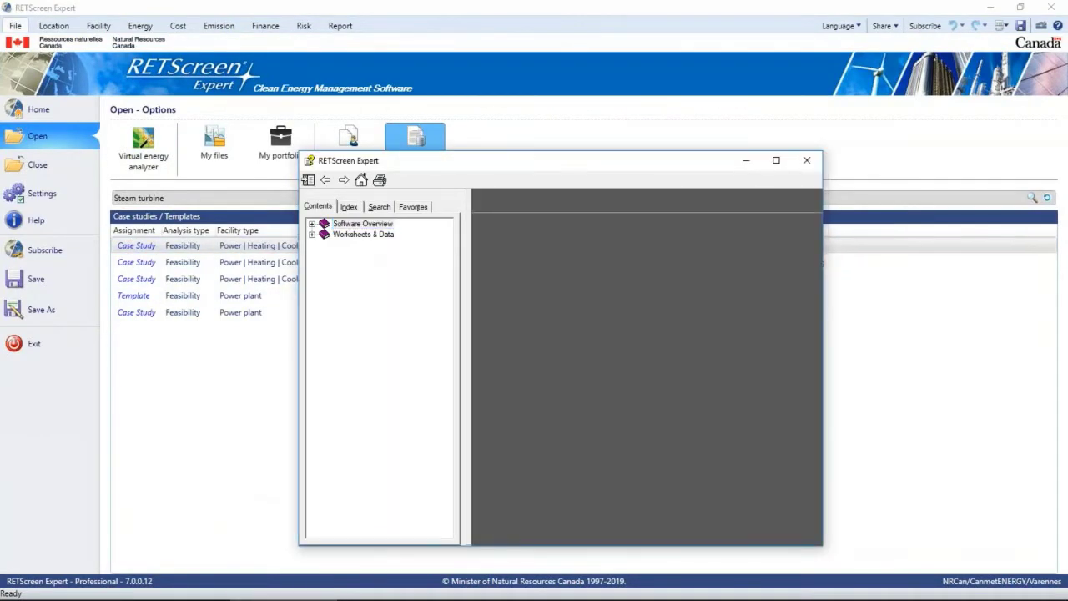
{"action": "scroll", "coordinate": [521, 227], "scroll_direction": "down", "scroll_amount": 5}
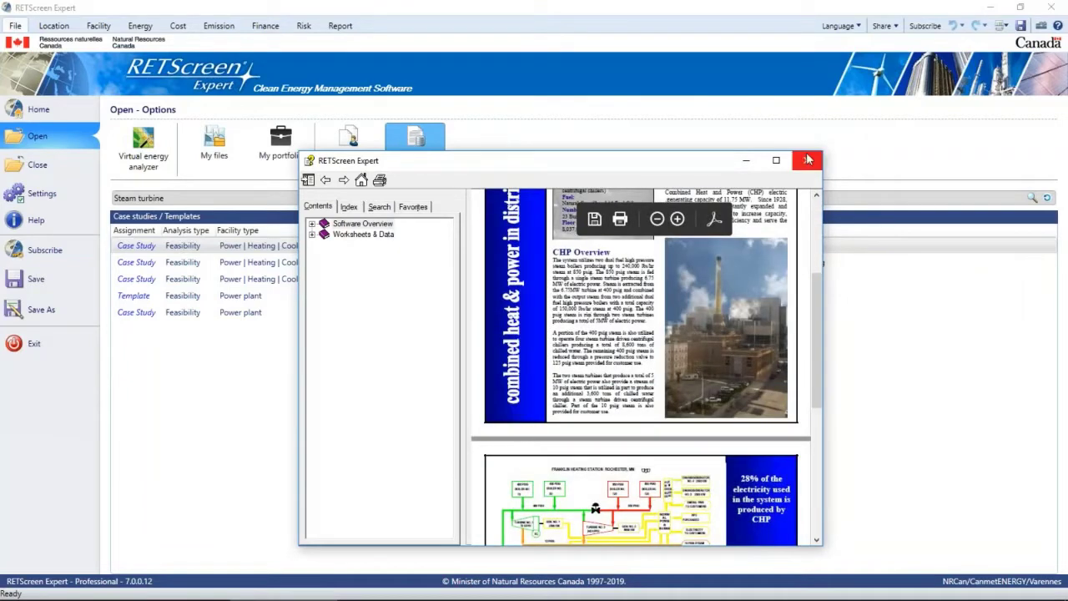
{"action": "scroll", "coordinate": [700, 298], "scroll_direction": "down", "scroll_amount": 5}
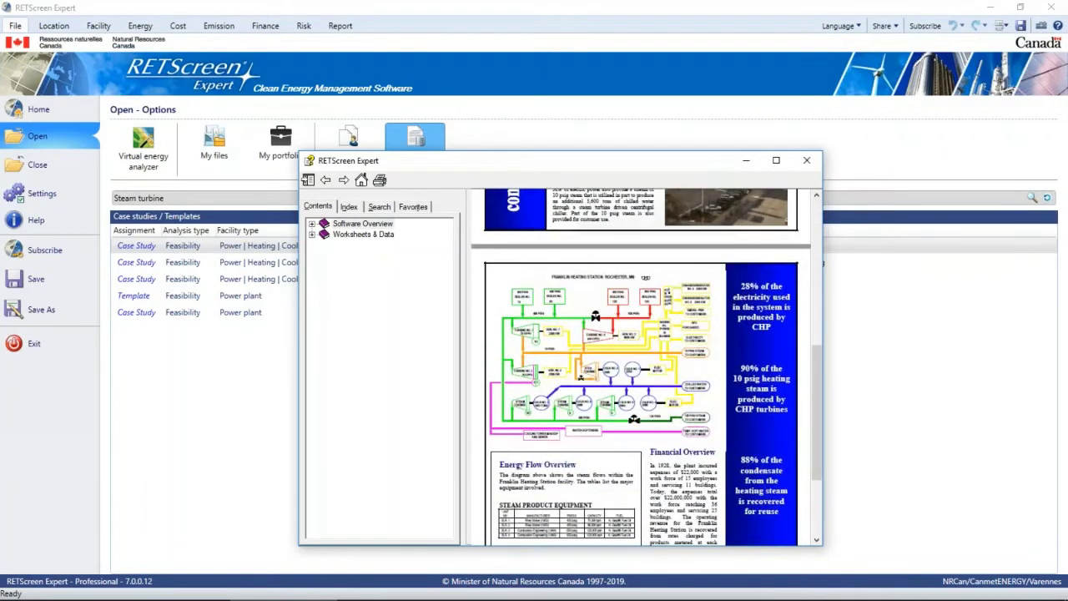
{"action": "left_click", "coordinate": [808, 162]}
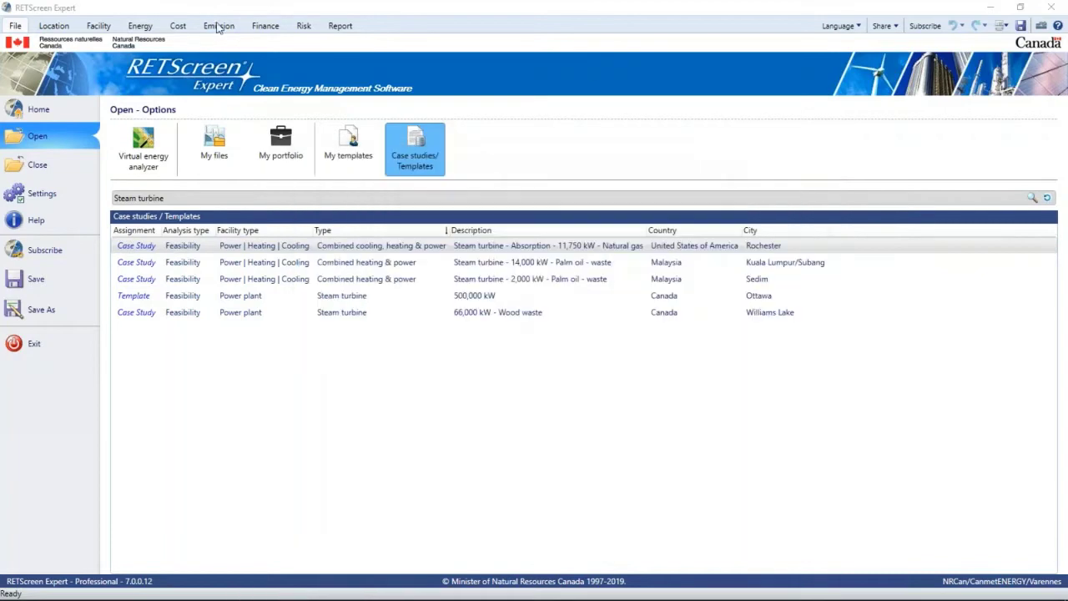
- Review the case study's climate data location and its facility information
{"action": "left_click", "coordinate": [53, 26]}
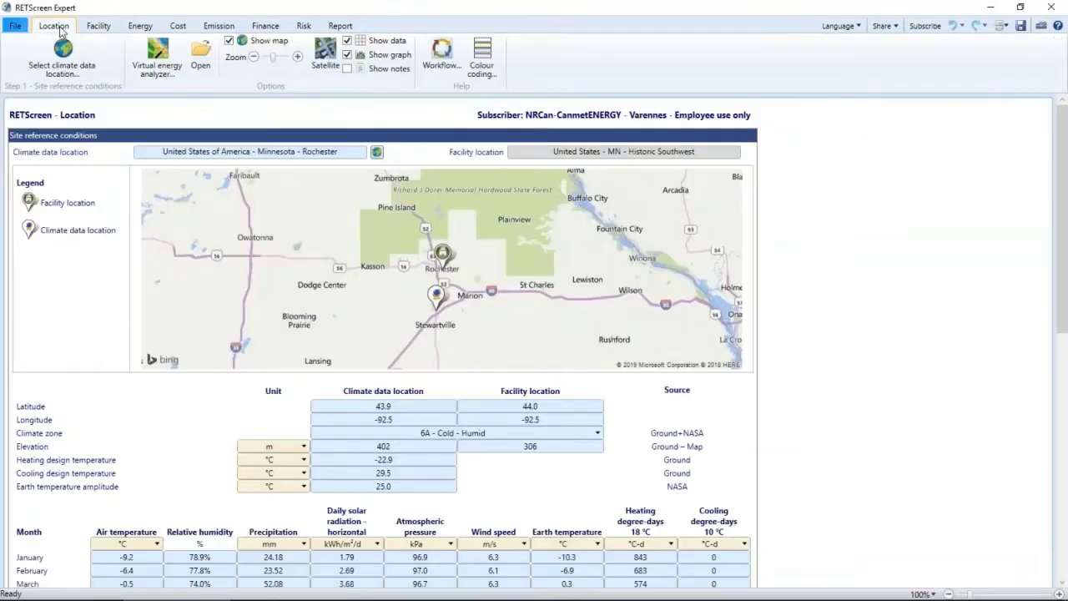
{"action": "left_click", "coordinate": [343, 153]}
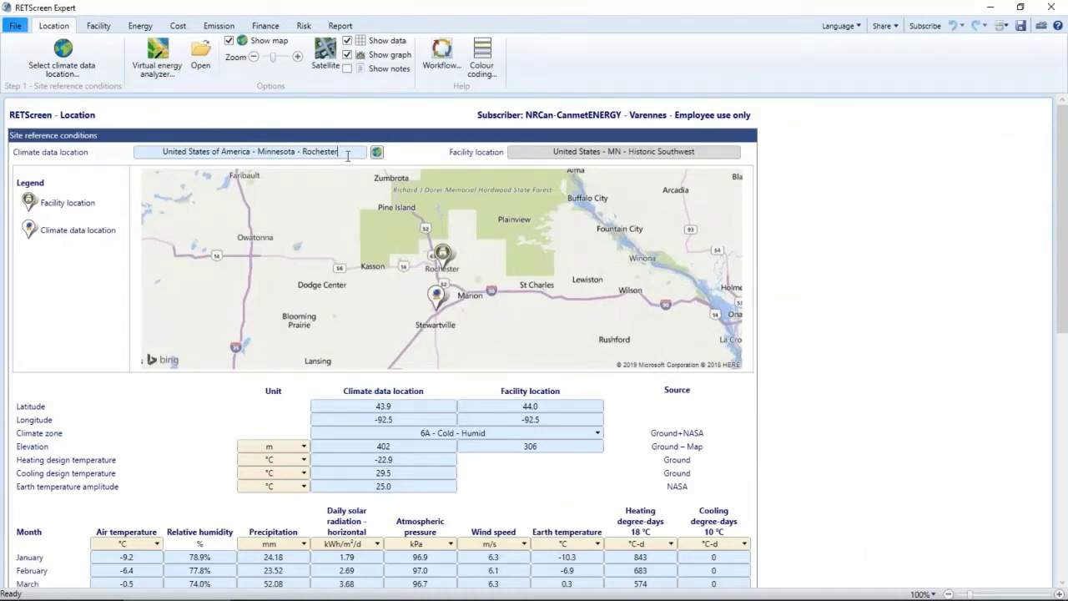
{"action": "left_click", "coordinate": [96, 27]}
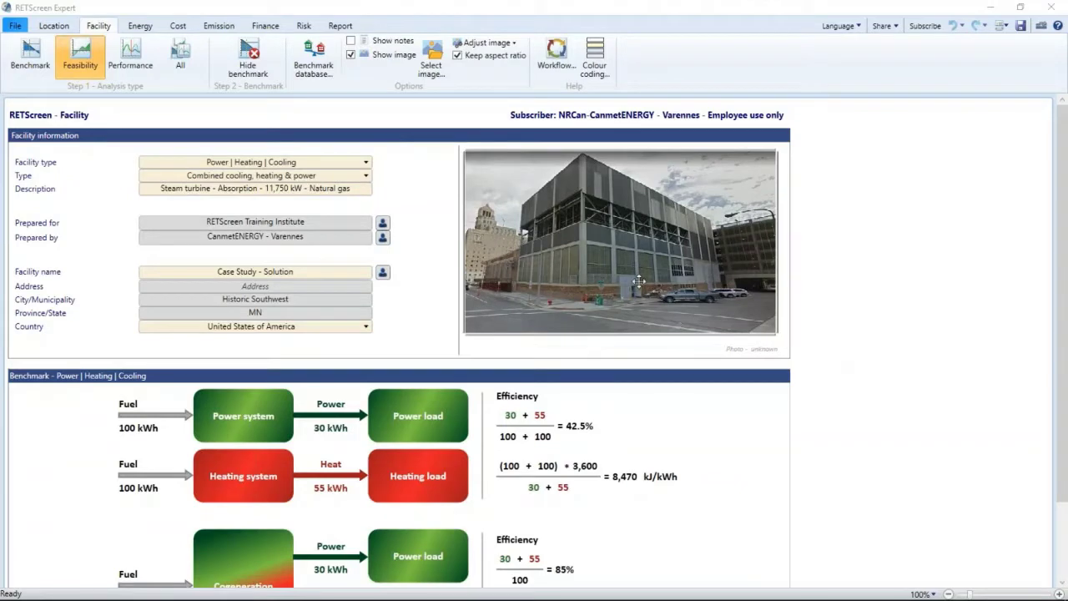
- Examine the energy model's fuel rates for natural gas and oil and its annual electricity rate
{"action": "left_click", "coordinate": [139, 26]}
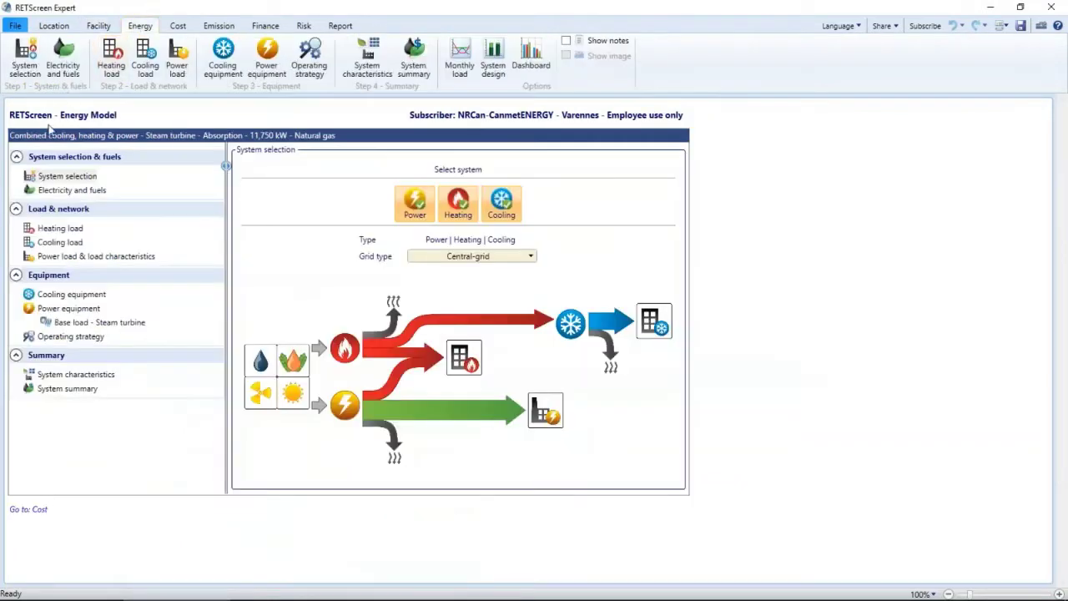
{"action": "left_click", "coordinate": [56, 191]}
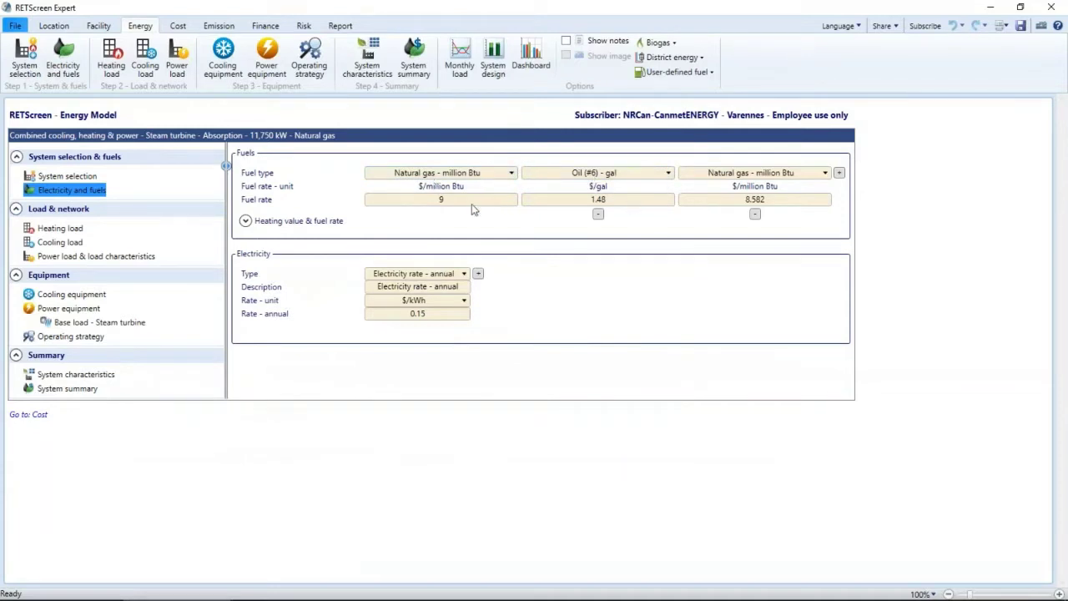
{"action": "left_click", "coordinate": [448, 201]}
{"action": "left_click", "coordinate": [751, 200]}
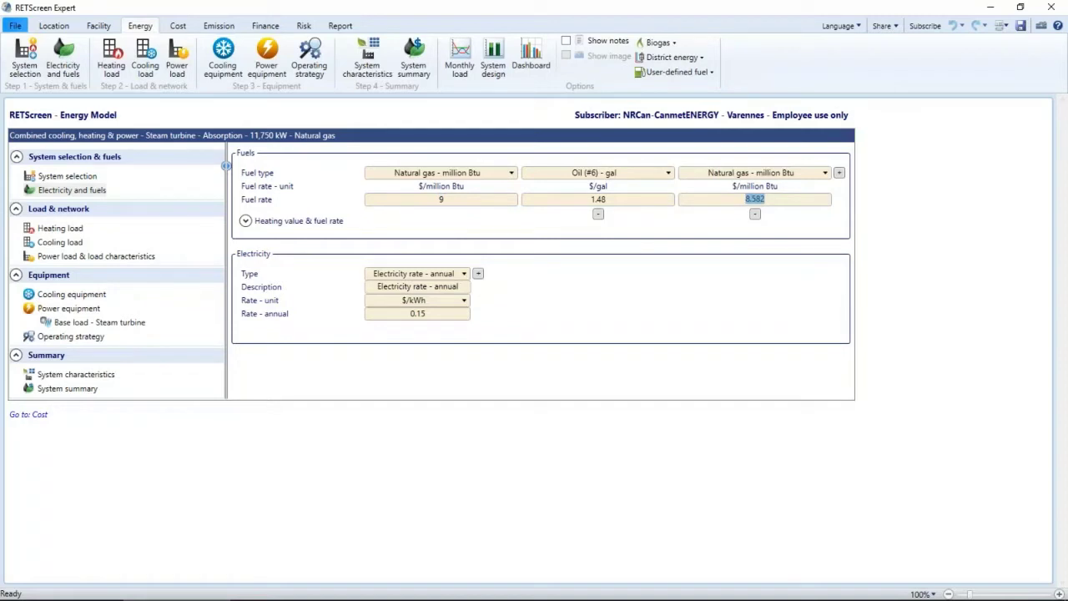
{"action": "left_click", "coordinate": [680, 281]}
{"action": "left_click", "coordinate": [421, 314]}
{"action": "left_click", "coordinate": [460, 337]}
- Examine the base load steam turbine's fuel mix, fuel selection method, steam flow, extraction port and back pressure parameters
{"action": "left_click", "coordinate": [130, 327]}
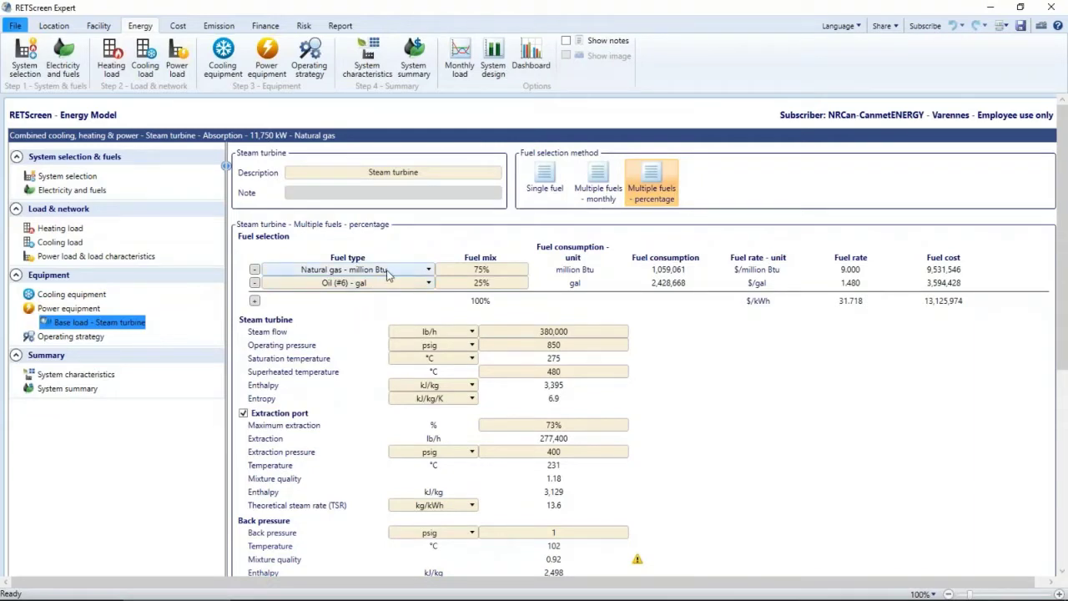
{"action": "left_click", "coordinate": [499, 274]}
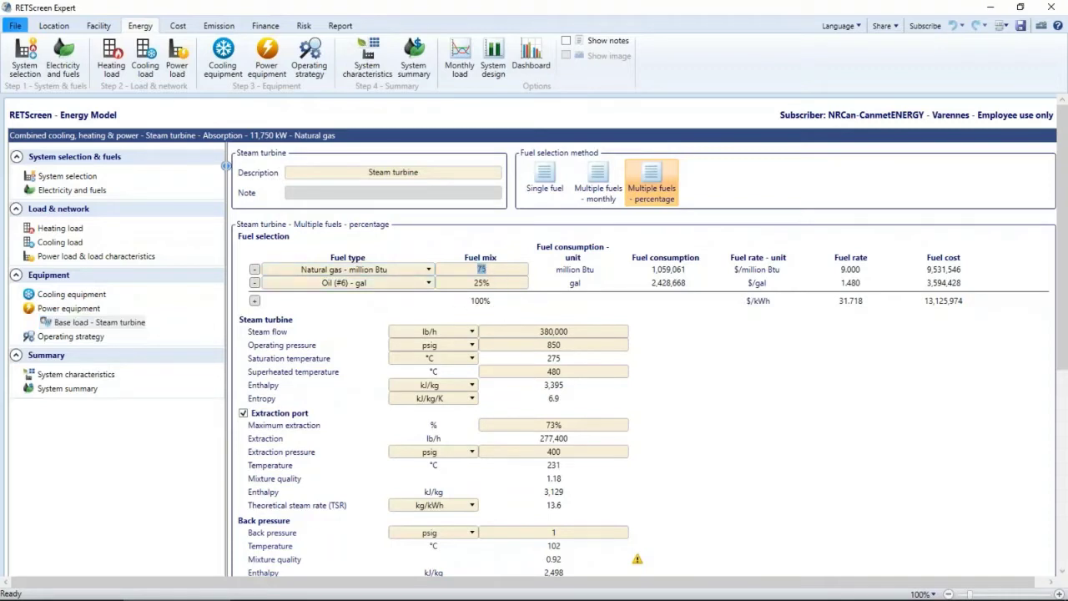
{"action": "left_click", "coordinate": [712, 394]}
{"action": "scroll", "coordinate": [712, 395], "scroll_direction": "down", "scroll_amount": 2}
{"action": "scroll", "coordinate": [712, 401], "scroll_direction": "down", "scroll_amount": 1}
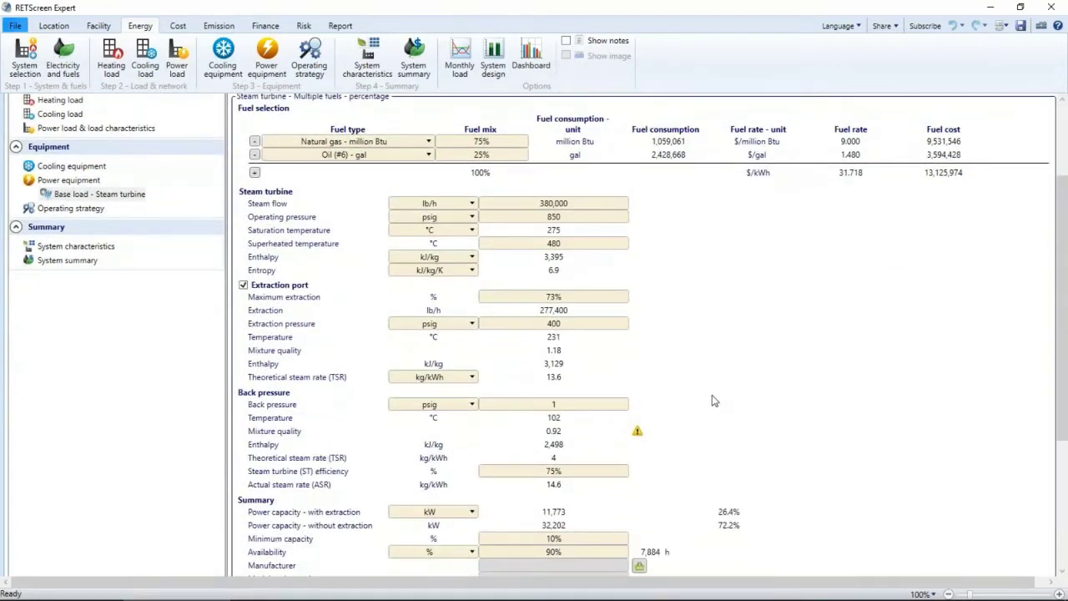
{"action": "scroll", "coordinate": [714, 400], "scroll_direction": "up", "scroll_amount": 2}
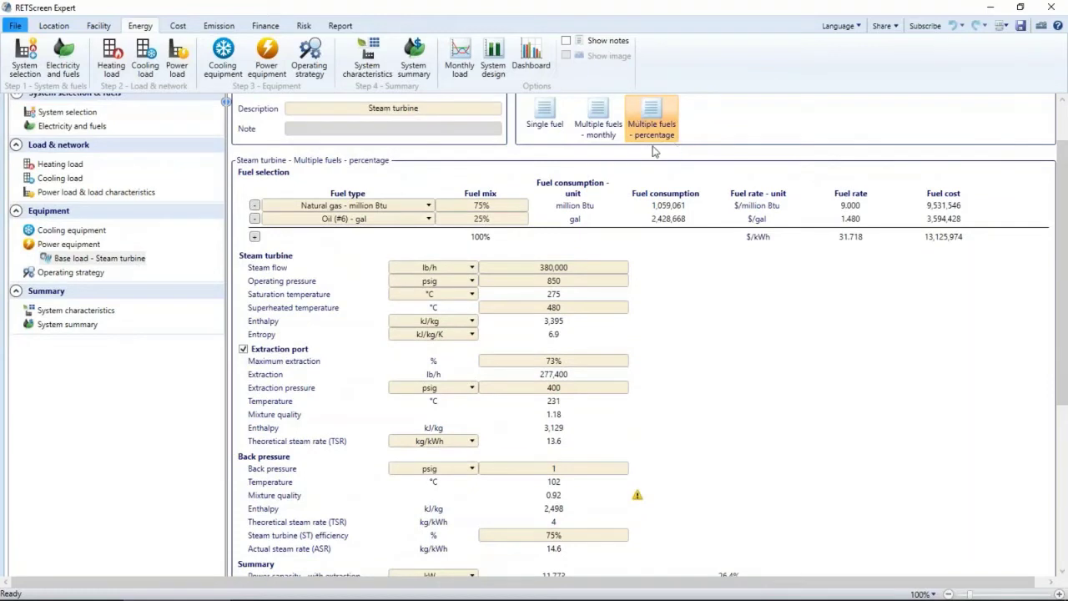
{"action": "scroll", "coordinate": [690, 350], "scroll_direction": "down", "scroll_amount": 1}
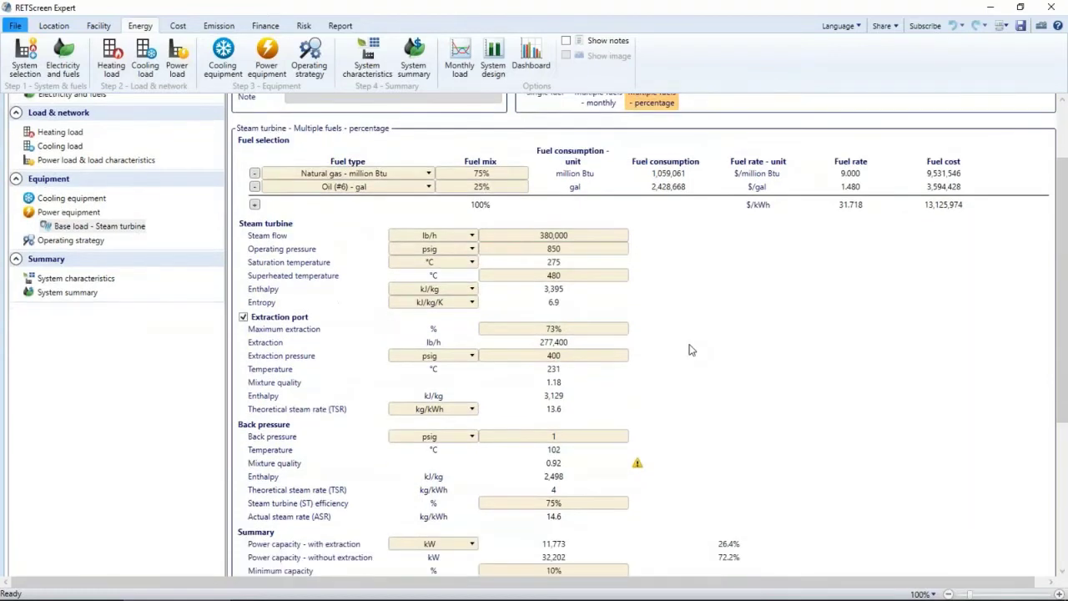
{"action": "scroll", "coordinate": [690, 350], "scroll_direction": "down", "scroll_amount": 3}
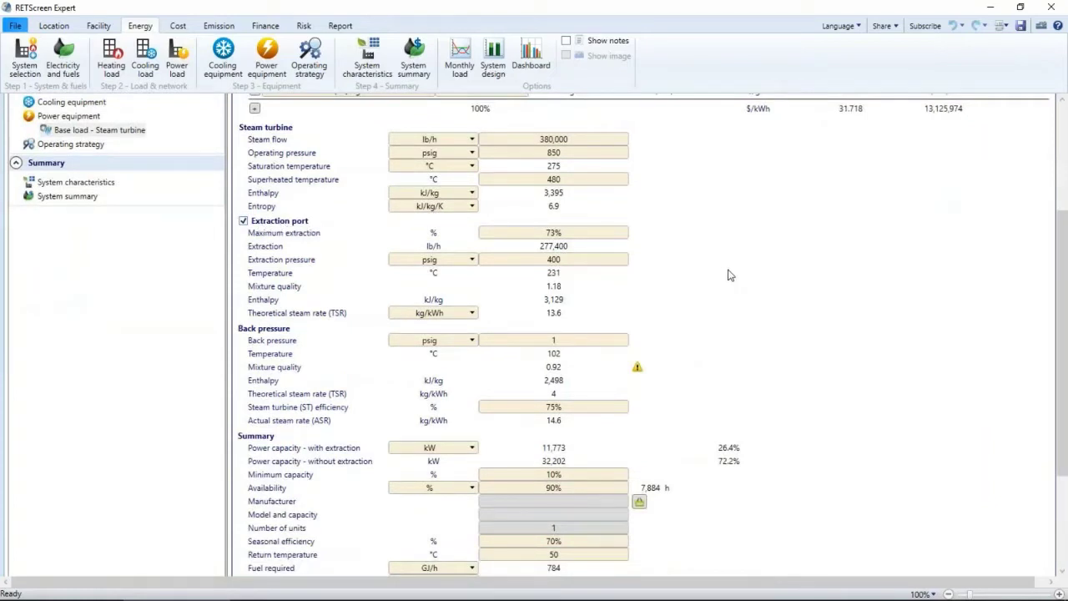
{"action": "scroll", "coordinate": [728, 275], "scroll_direction": "down", "scroll_amount": 2}
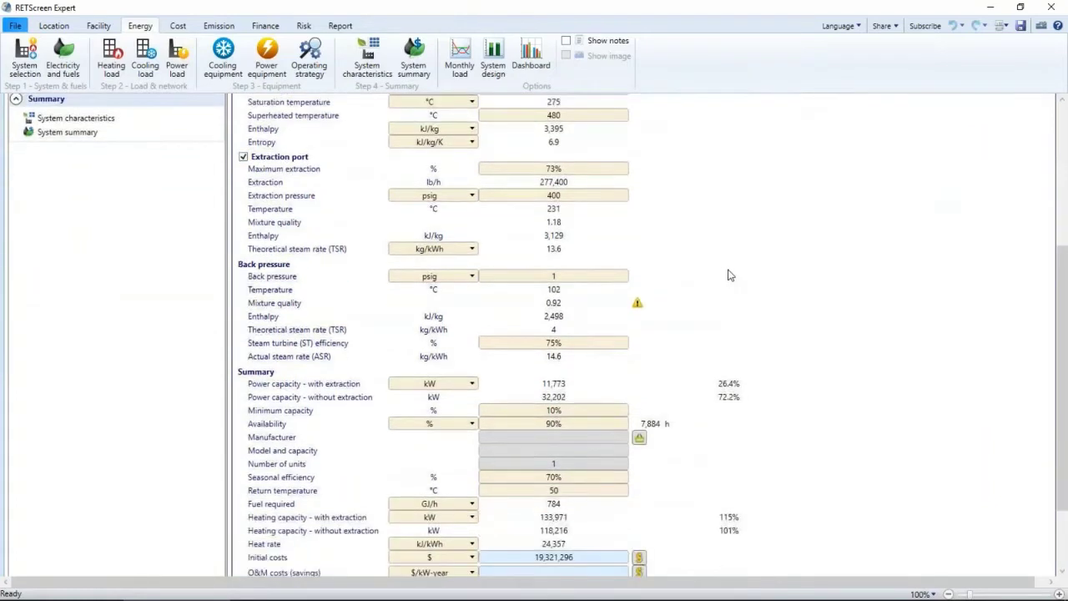
- Compare the steam turbine's power and heating capacities with and without extraction, and review the rest of its summary
{"action": "left_click", "coordinate": [564, 388]}
{"action": "left_click", "coordinate": [568, 399]}
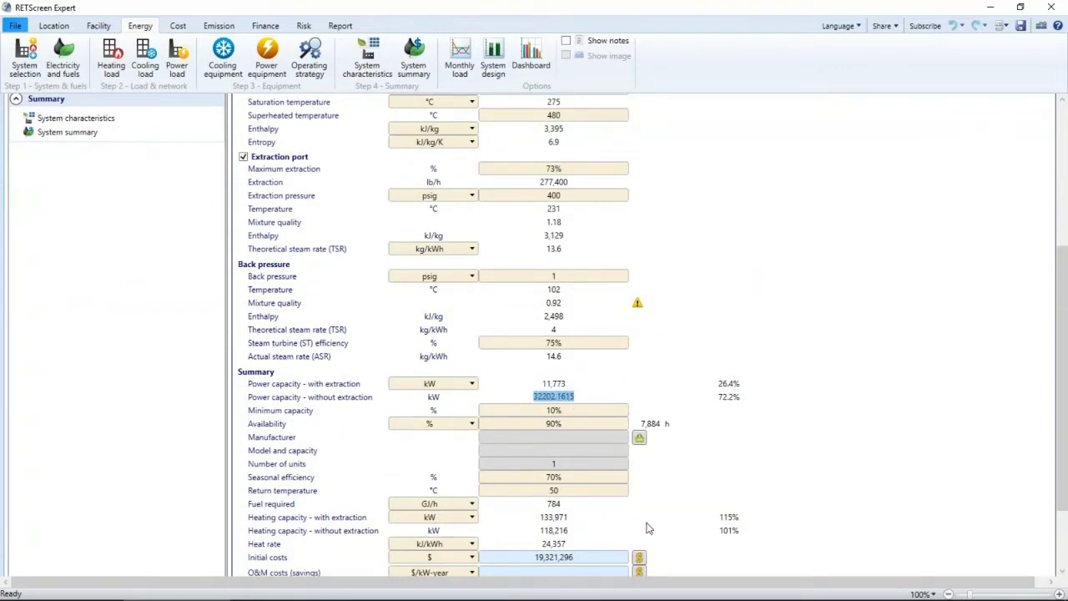
{"action": "left_click", "coordinate": [565, 519]}
{"action": "left_click", "coordinate": [565, 532]}
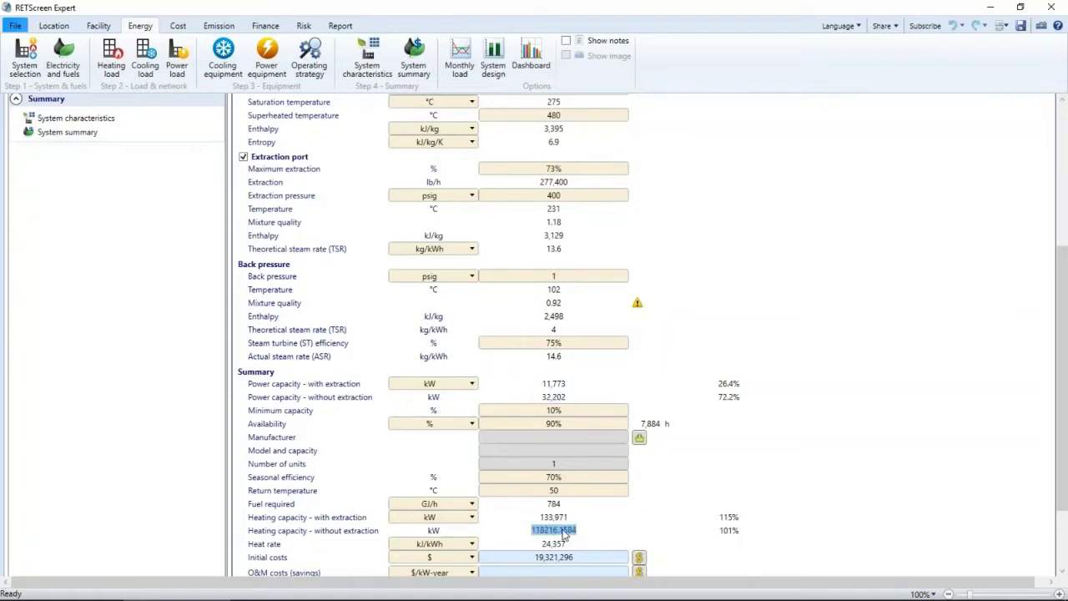
{"action": "left_click", "coordinate": [801, 468]}
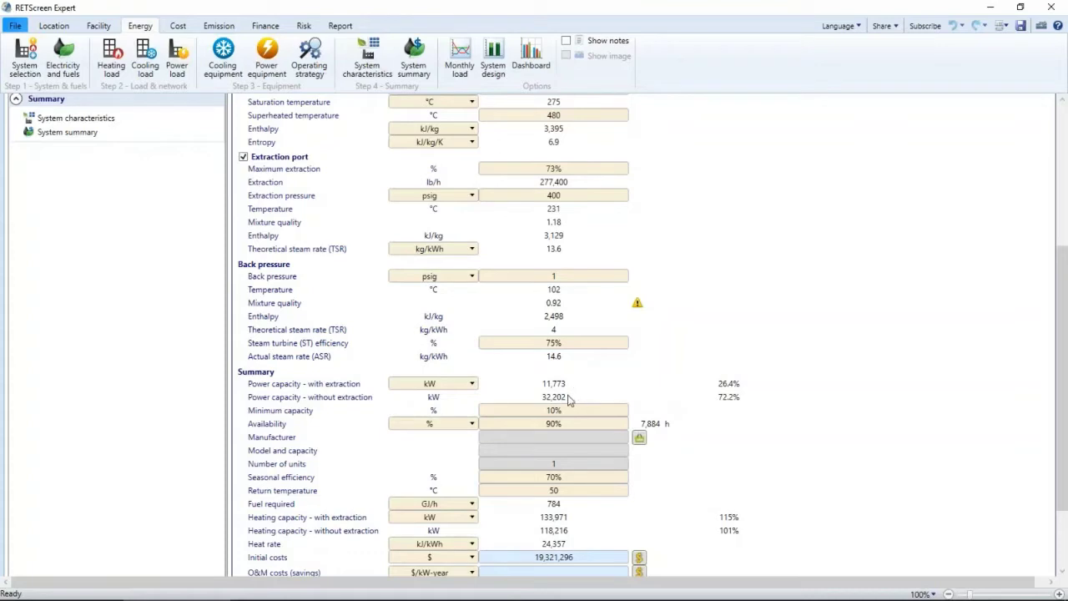
{"action": "scroll", "coordinate": [830, 296], "scroll_direction": "down", "scroll_amount": 3}
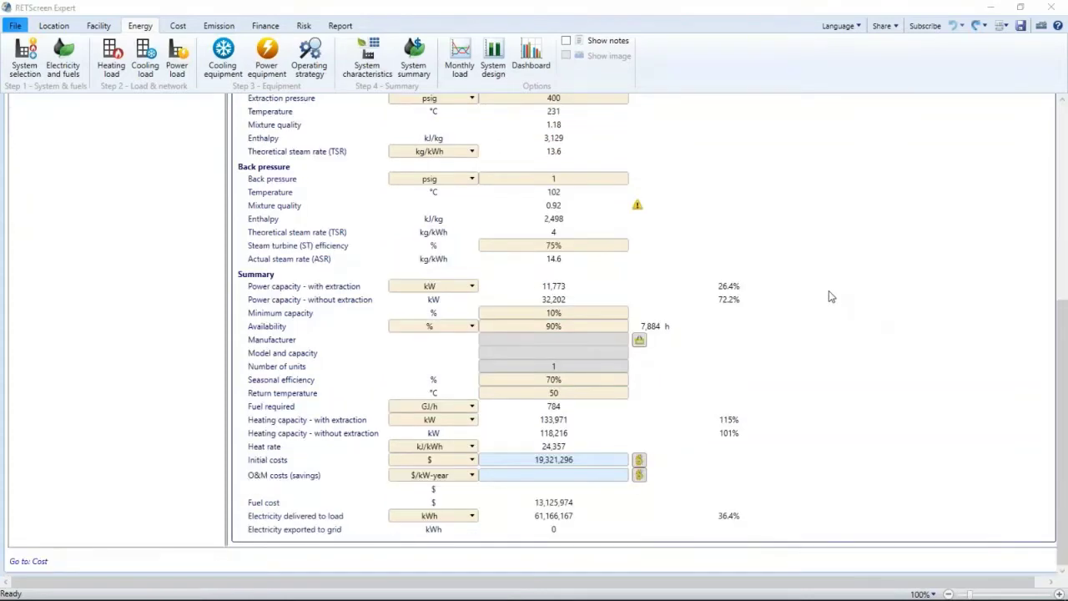
{"action": "scroll", "coordinate": [828, 297], "scroll_direction": "up", "scroll_amount": 10}
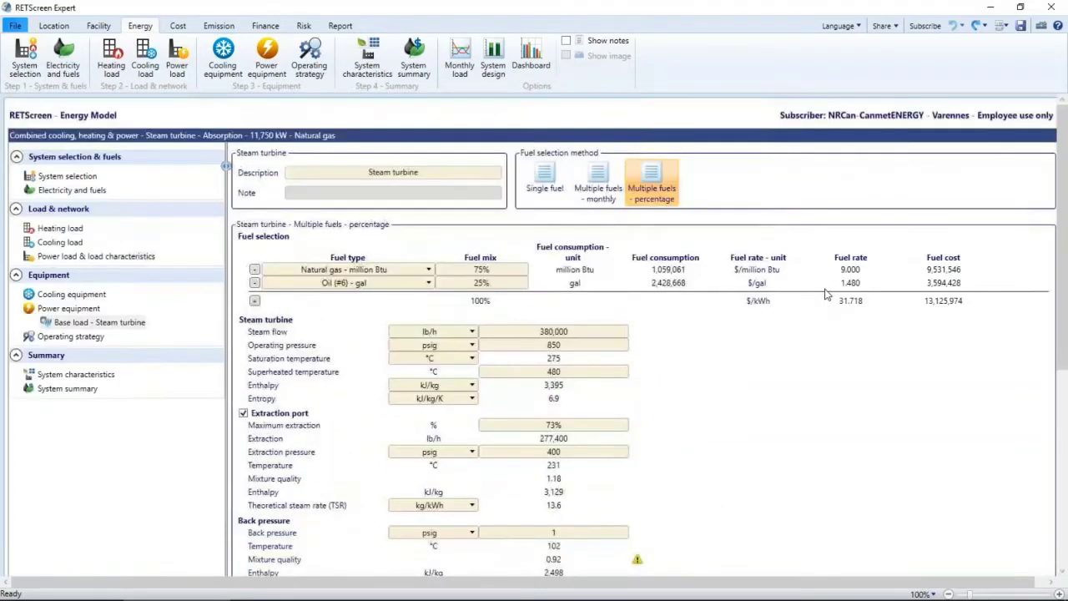
- Review the operating strategy comparison for the base load power system and the list of selectable strategies
{"action": "left_click", "coordinate": [80, 338]}
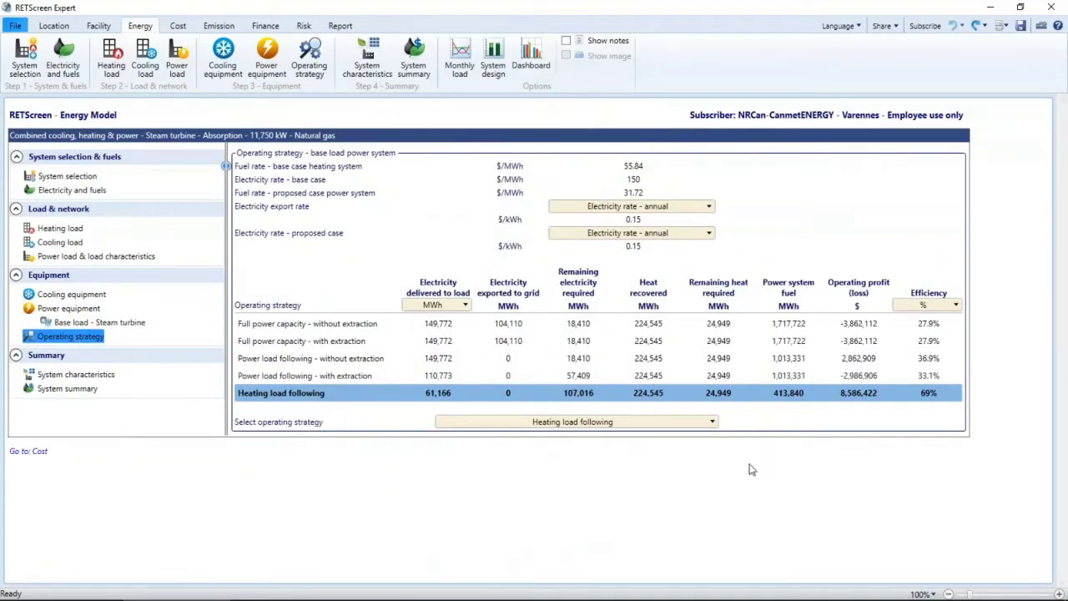
{"action": "left_click", "coordinate": [713, 423]}
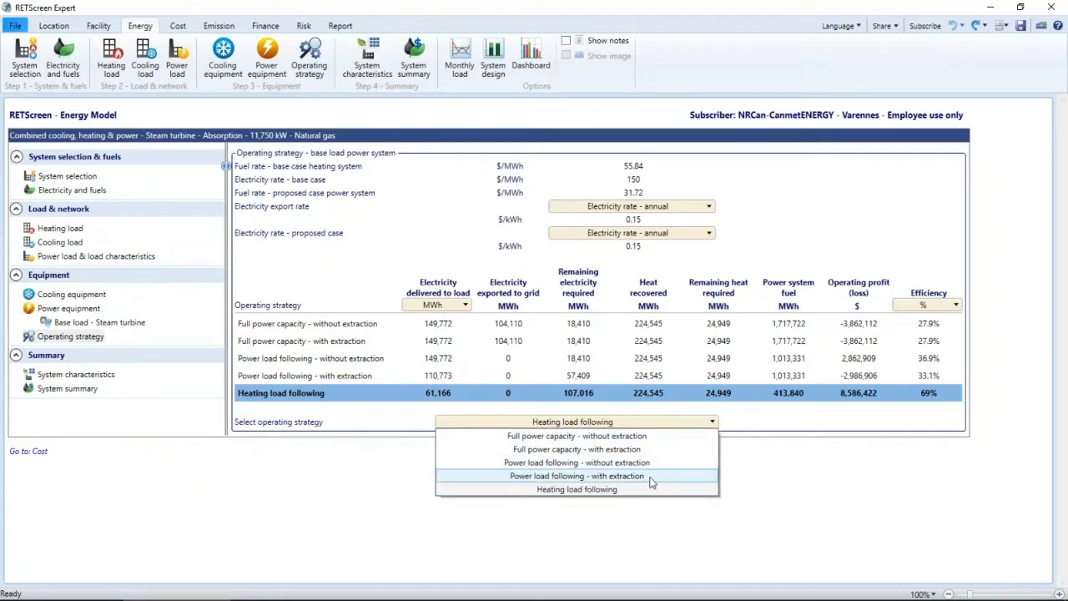
{"action": "left_click", "coordinate": [780, 474]}
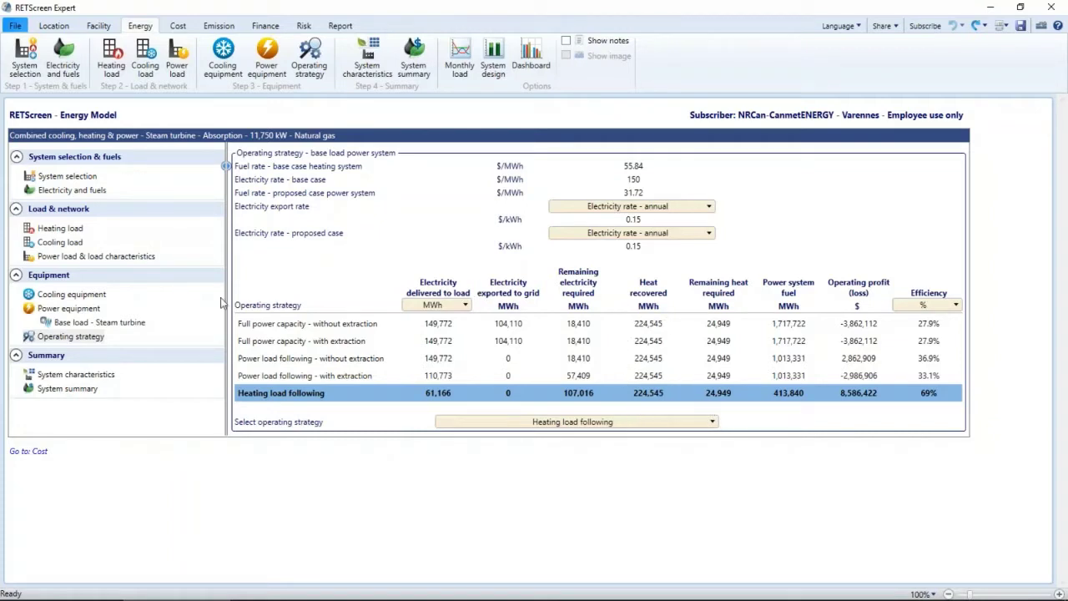
- Set the heating load for the building to 100 W/m² and check its effect on the operating strategies
{"action": "left_click", "coordinate": [78, 229]}
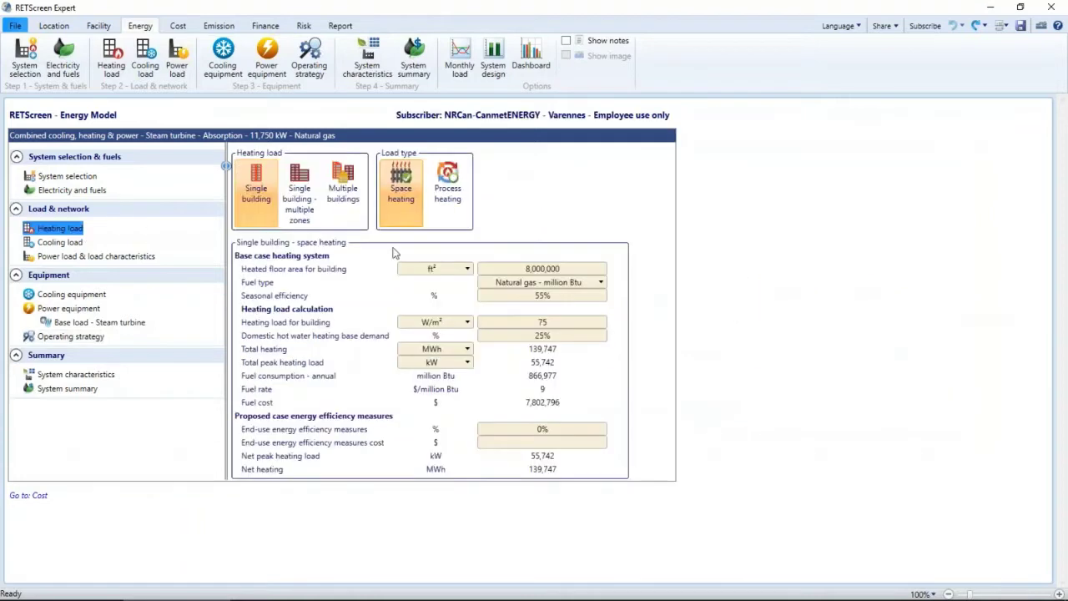
{"action": "left_click", "coordinate": [533, 322]}
{"action": "type", "text": "100"}
{"action": "key", "text": "Tab"}
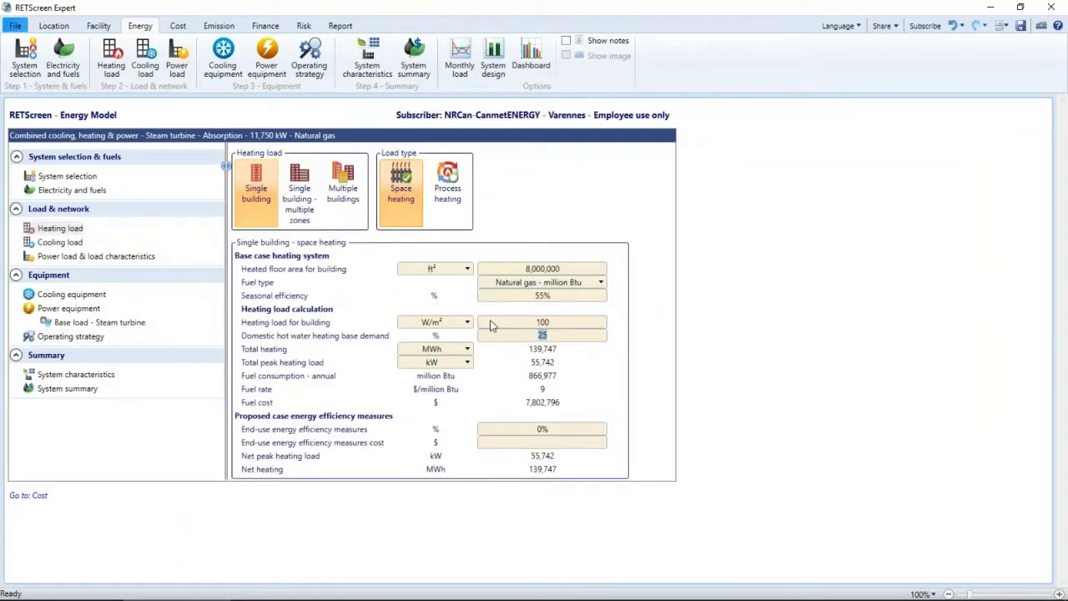
{"action": "left_click", "coordinate": [82, 339]}
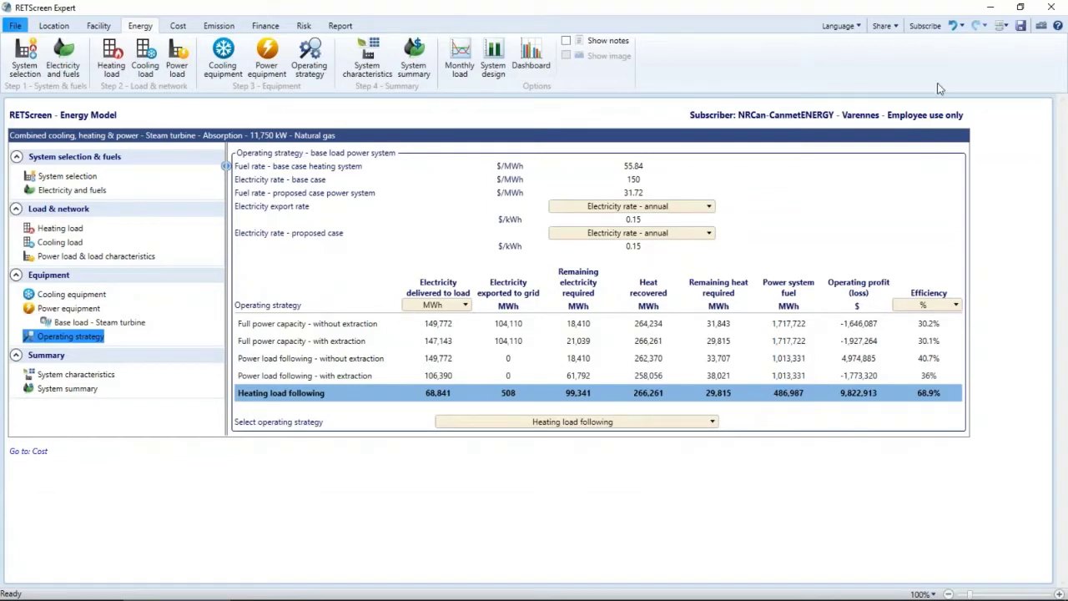
- Undo the last change to the building's heating load
{"action": "left_click", "coordinate": [952, 28]}
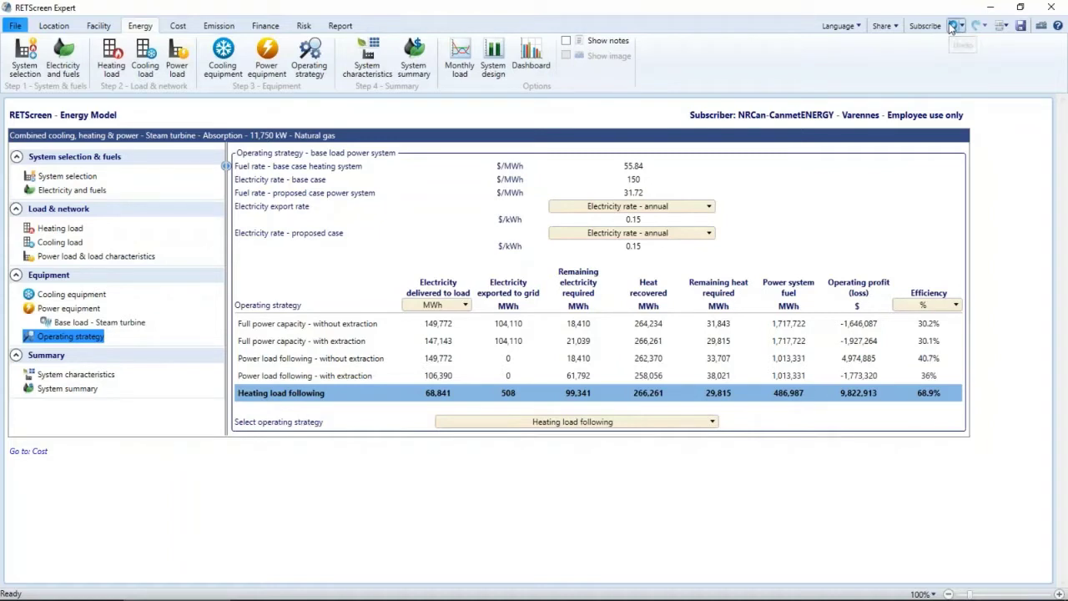
{"action": "left_click", "coordinate": [795, 421]}
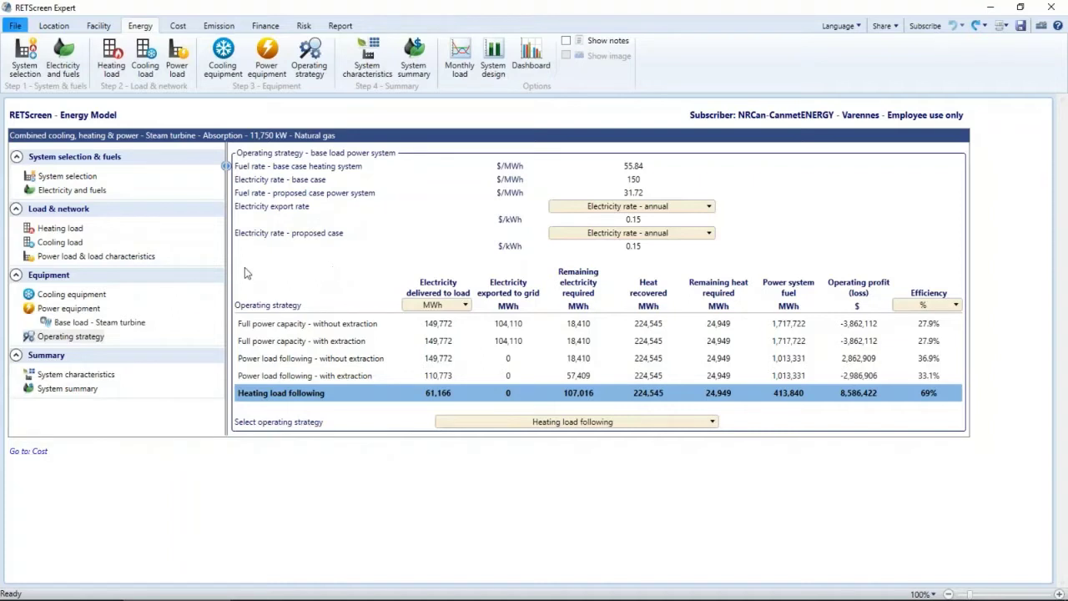
- Add a second annual electricity rate described as "Electricity rate - export" and set it to 0.25 $/kWh
{"action": "left_click", "coordinate": [86, 192]}
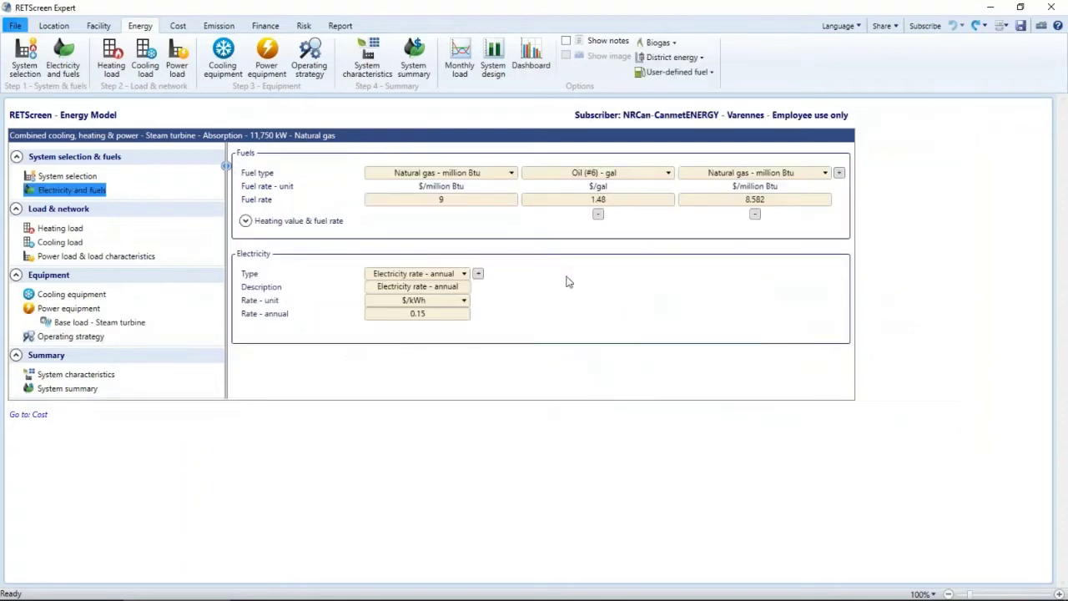
{"action": "left_click", "coordinate": [481, 274]}
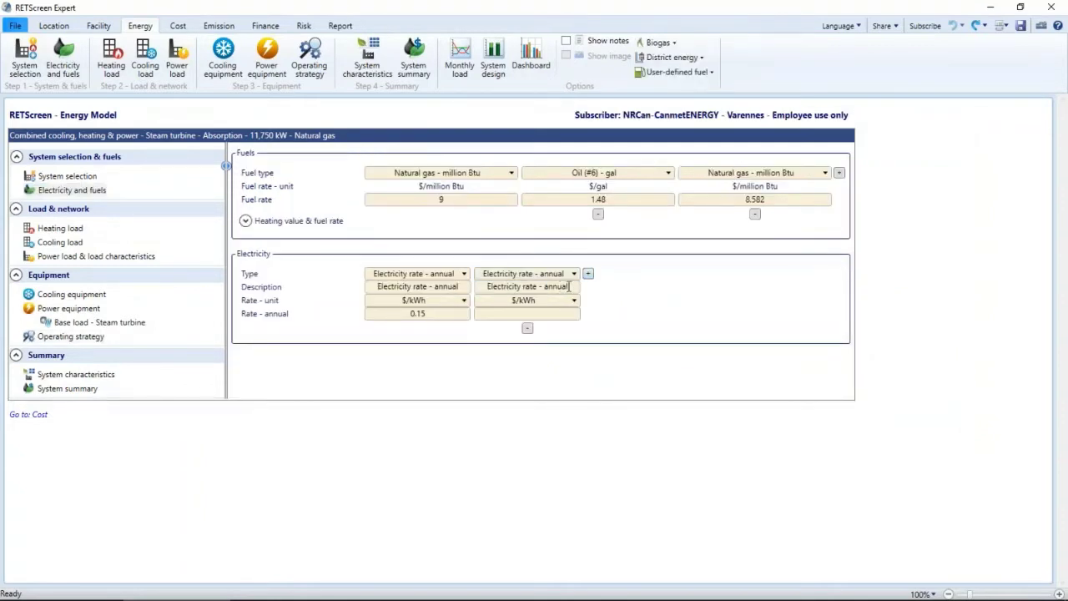
{"action": "left_click_drag", "start_coordinate": [570, 286], "coordinate": [546, 287]}
{"action": "type", "text": "export"}
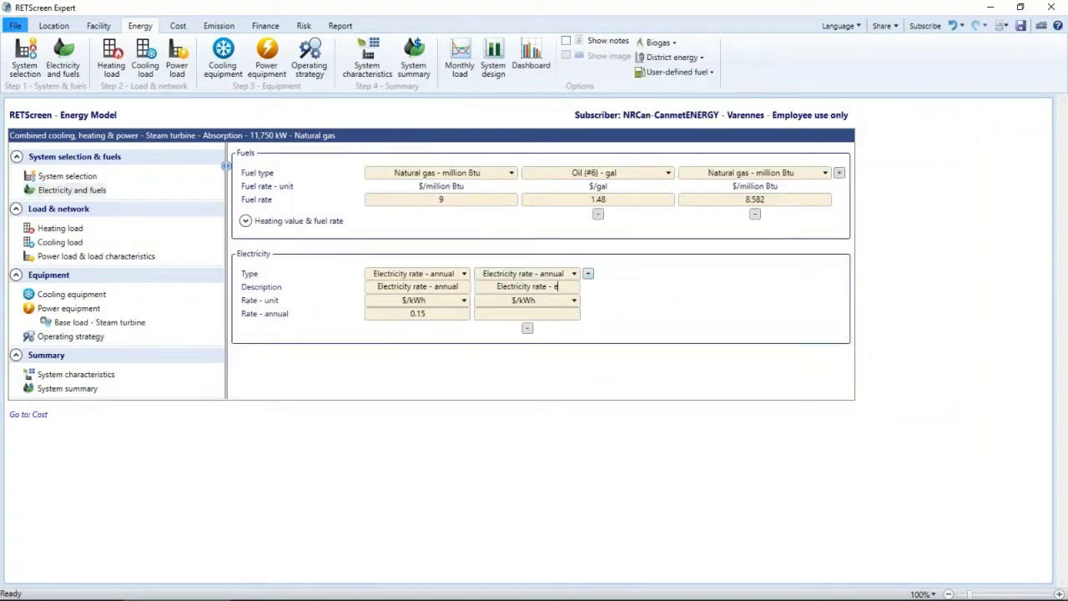
{"action": "key", "text": "Tab"}
{"action": "key", "text": "Tab"}
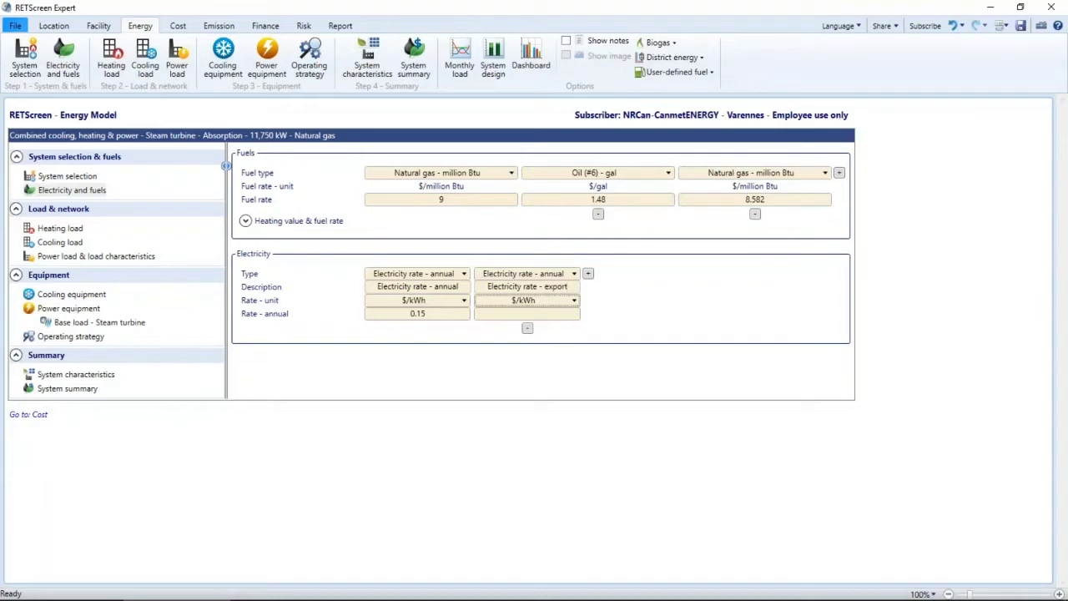
{"action": "type", "text": "0.25"}
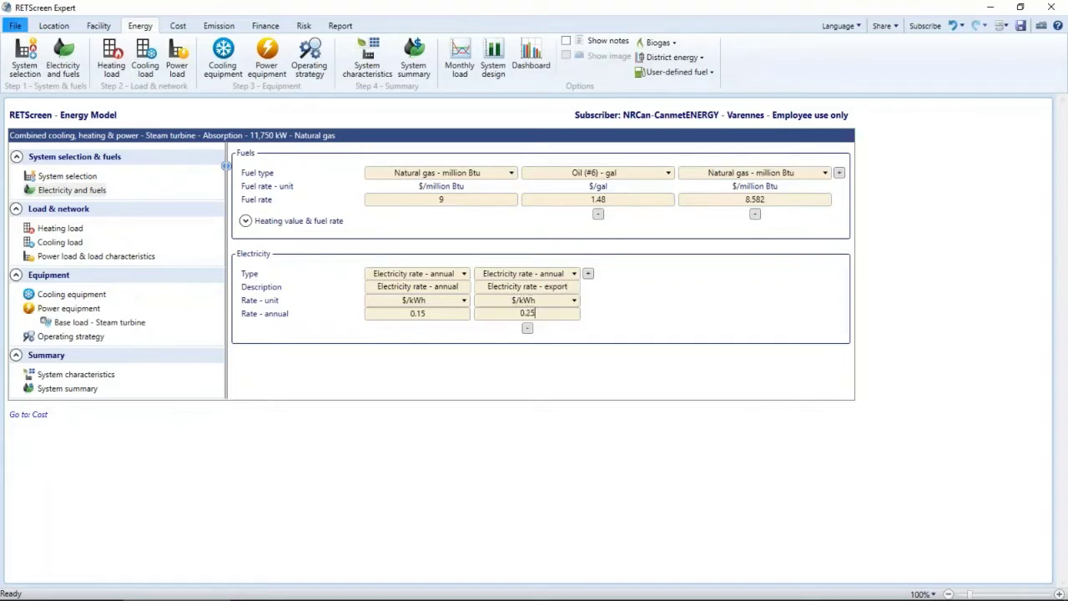
{"action": "key", "text": "Tab"}
- Set the electricity export rate in the operating strategy to "Electricity rate - export"
{"action": "left_click", "coordinate": [81, 337]}
{"action": "left_click", "coordinate": [691, 209]}
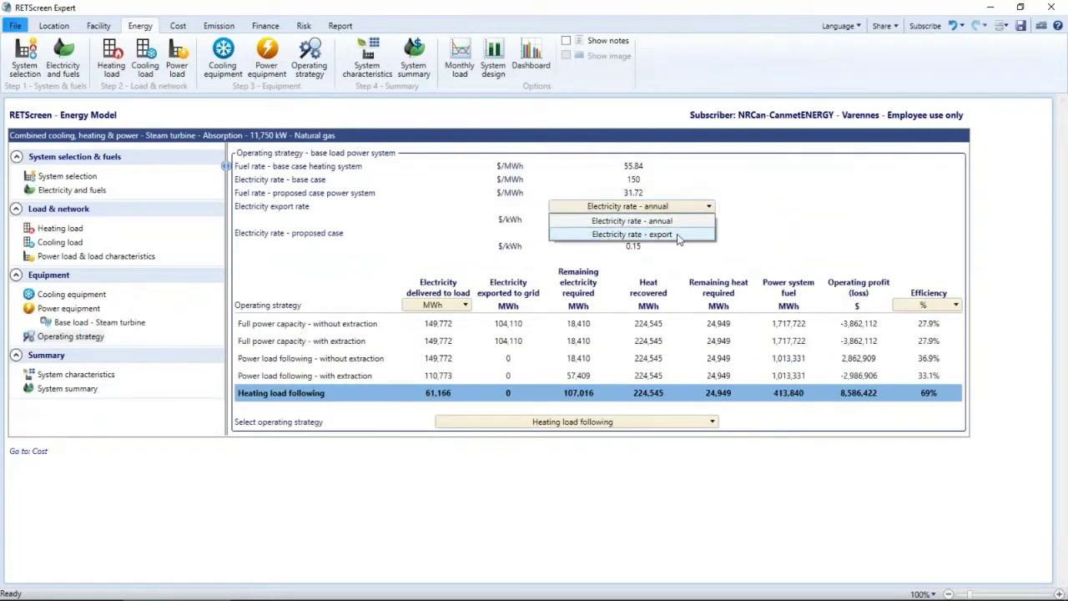
{"action": "left_click", "coordinate": [659, 234]}
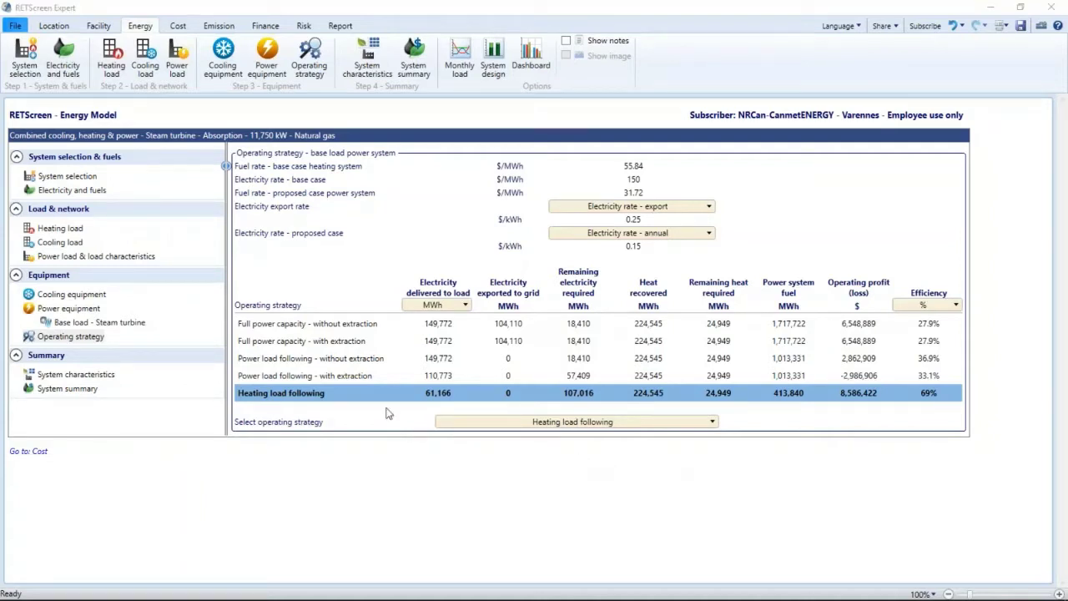
- Examine the base load share of power, heating and cooling energy delivered in the system design graph, and close it
{"action": "left_click", "coordinate": [493, 65]}
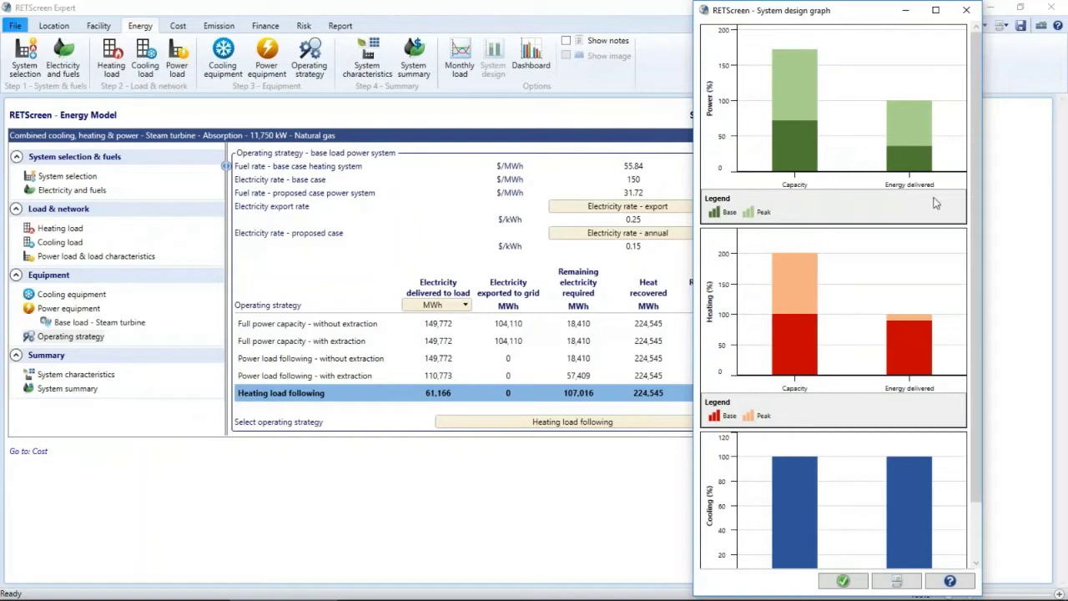
{"action": "mouse_move", "coordinate": [926, 162]}
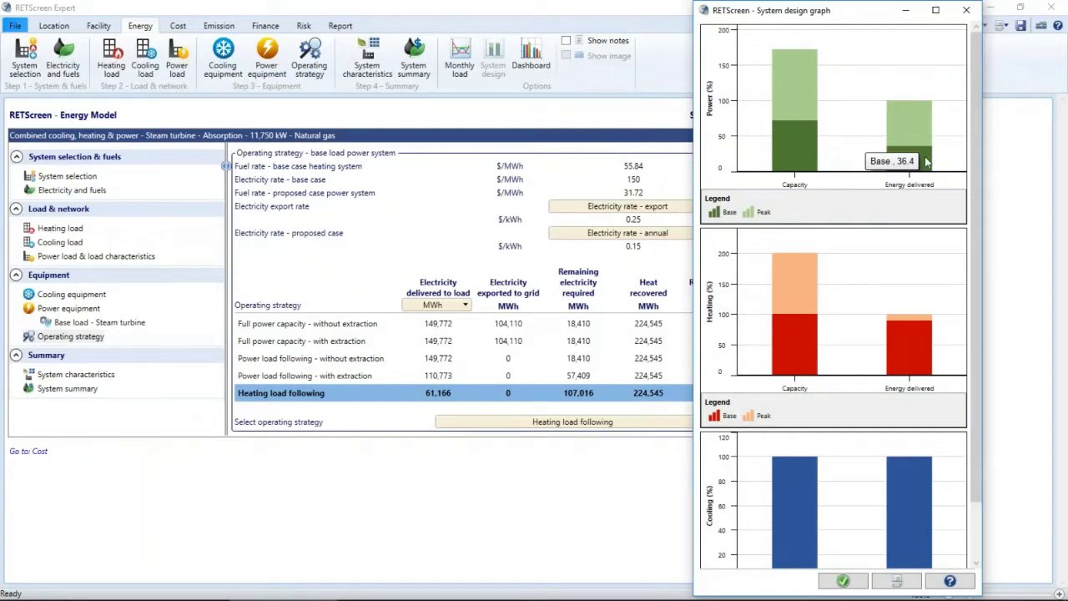
{"action": "mouse_move", "coordinate": [909, 367]}
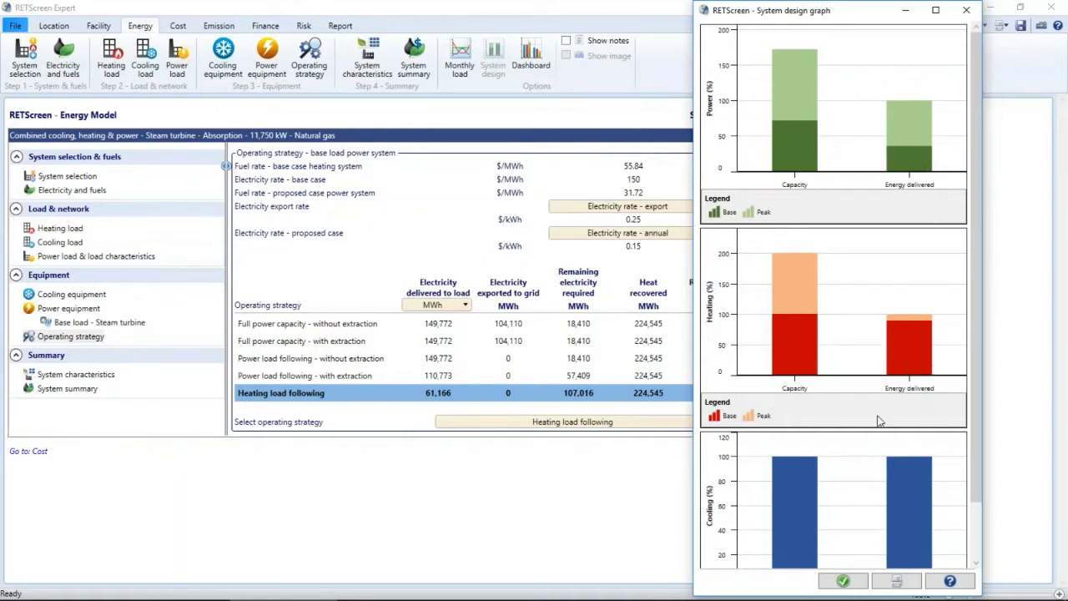
{"action": "mouse_move", "coordinate": [909, 527]}
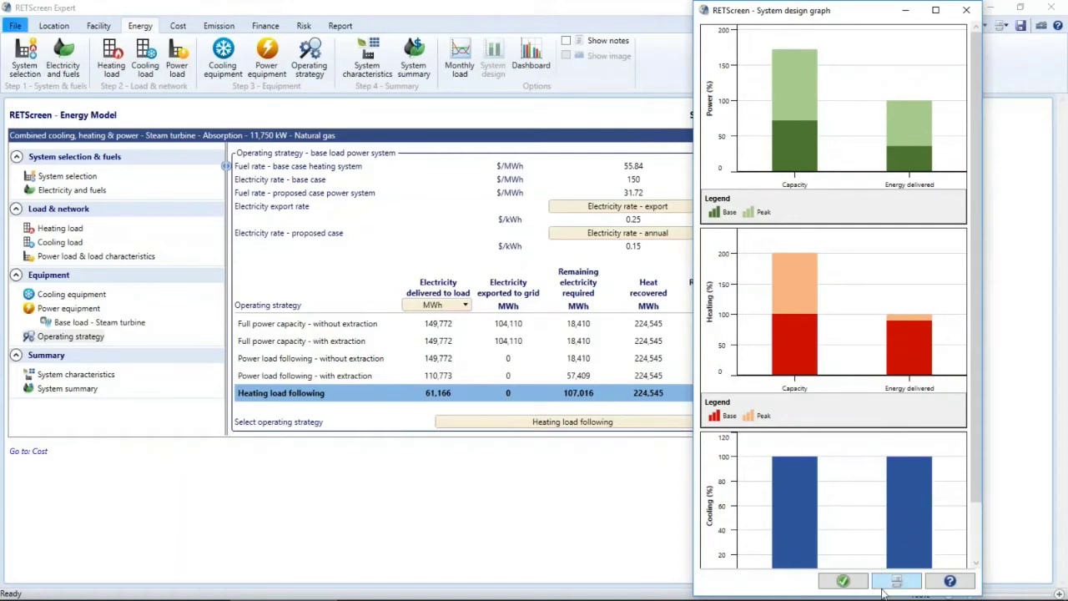
{"action": "left_click", "coordinate": [855, 581]}
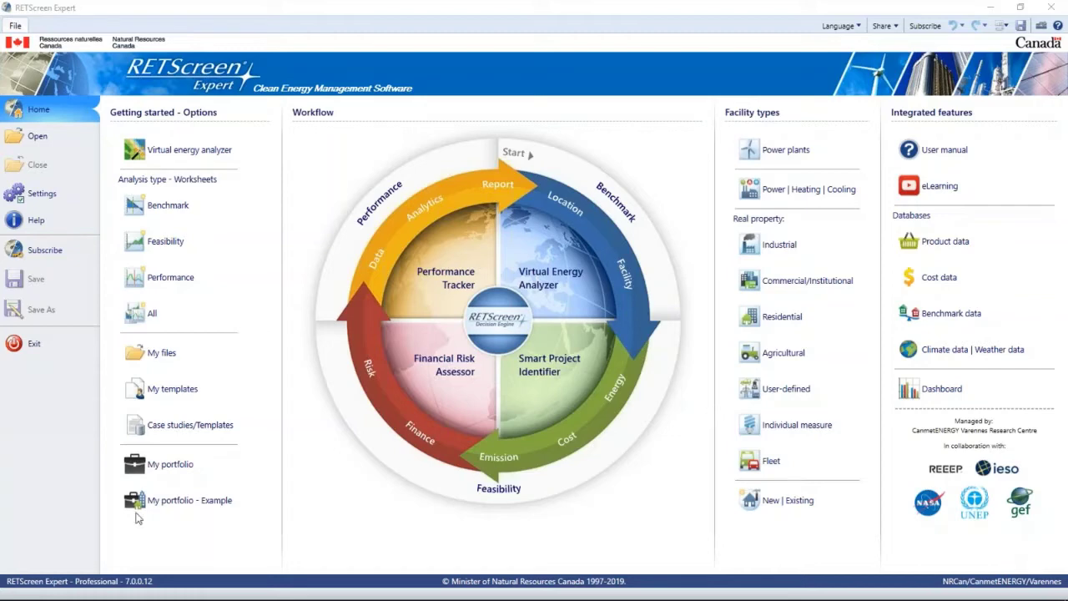
- Search the case studies and templates for "Biogas" and open the Gas turbine - 30 kW - Biogas case study for Kenansville
{"action": "left_click", "coordinate": [185, 426]}
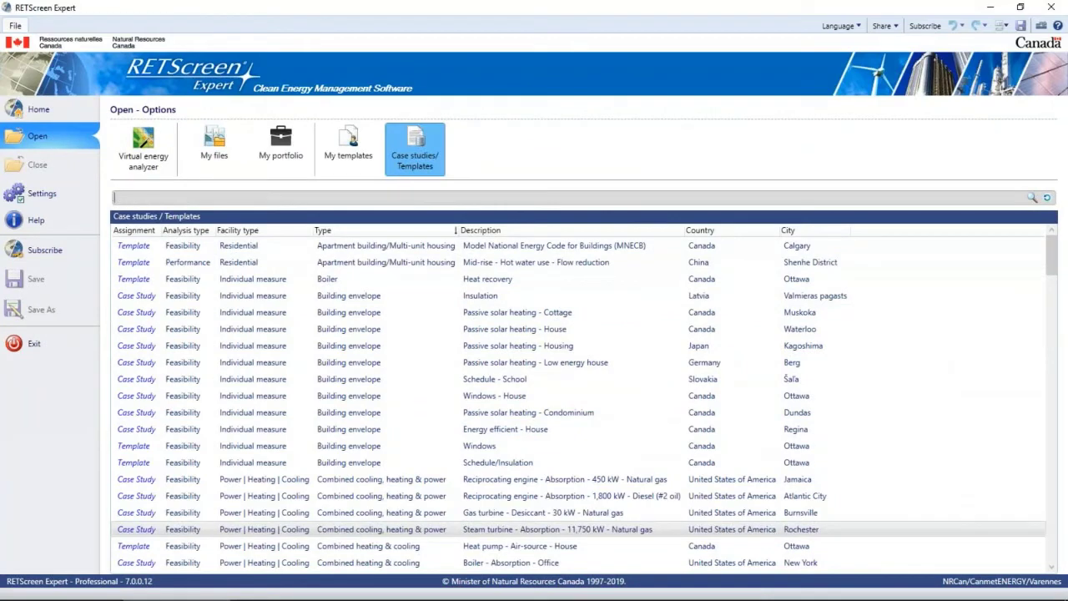
{"action": "type", "text": "Biogas"}
{"action": "key", "text": "Return"}
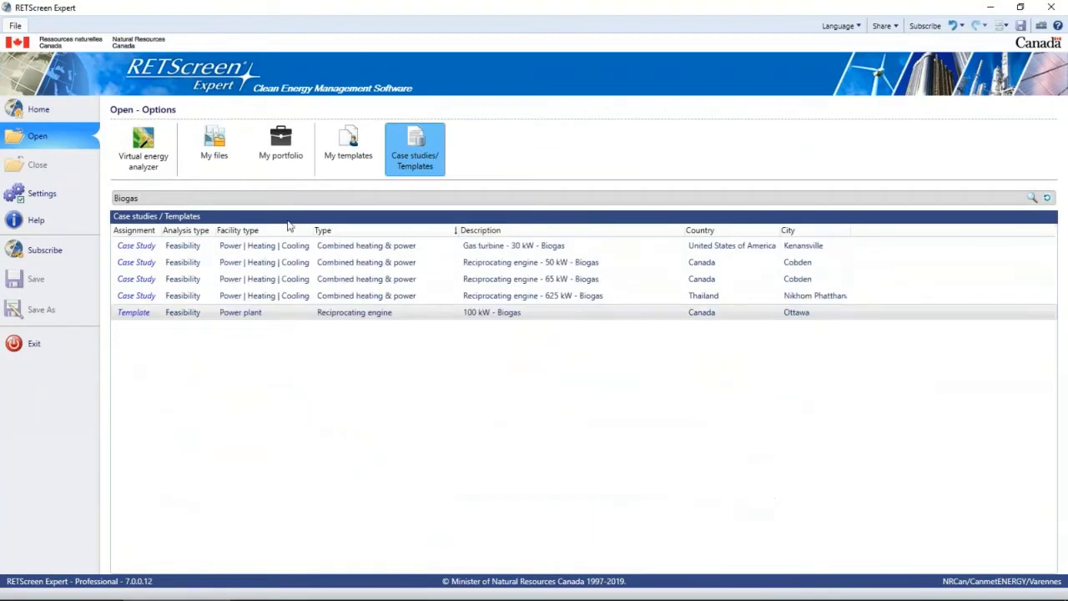
{"action": "double_click", "coordinate": [394, 251]}
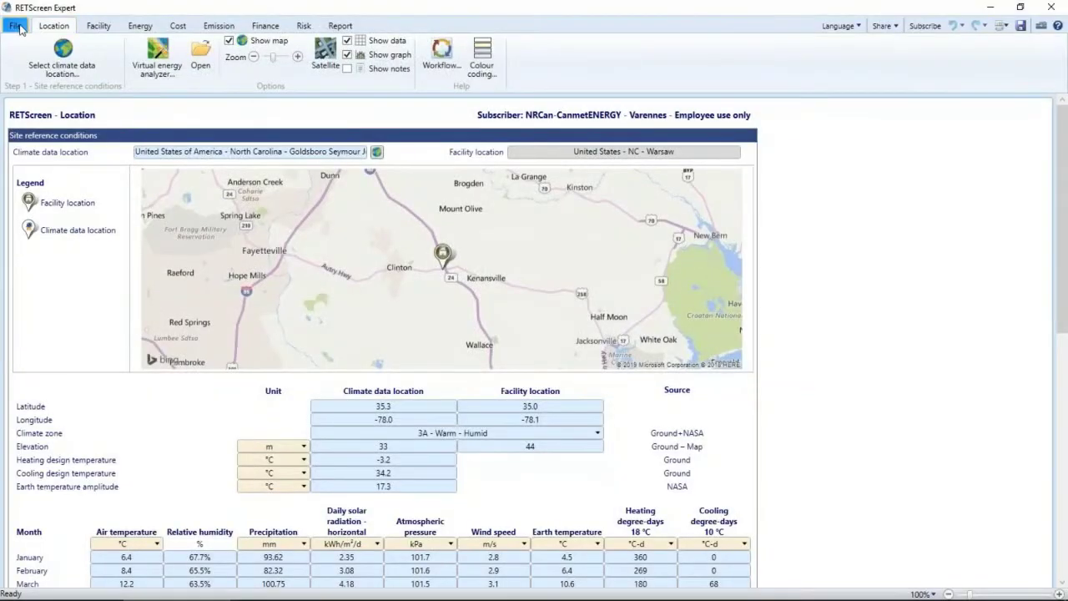
- Read through the Real Project document of the 30 kW biogas gas turbine case study and close it
{"action": "left_click", "coordinate": [19, 28]}
{"action": "left_click", "coordinate": [136, 246]}
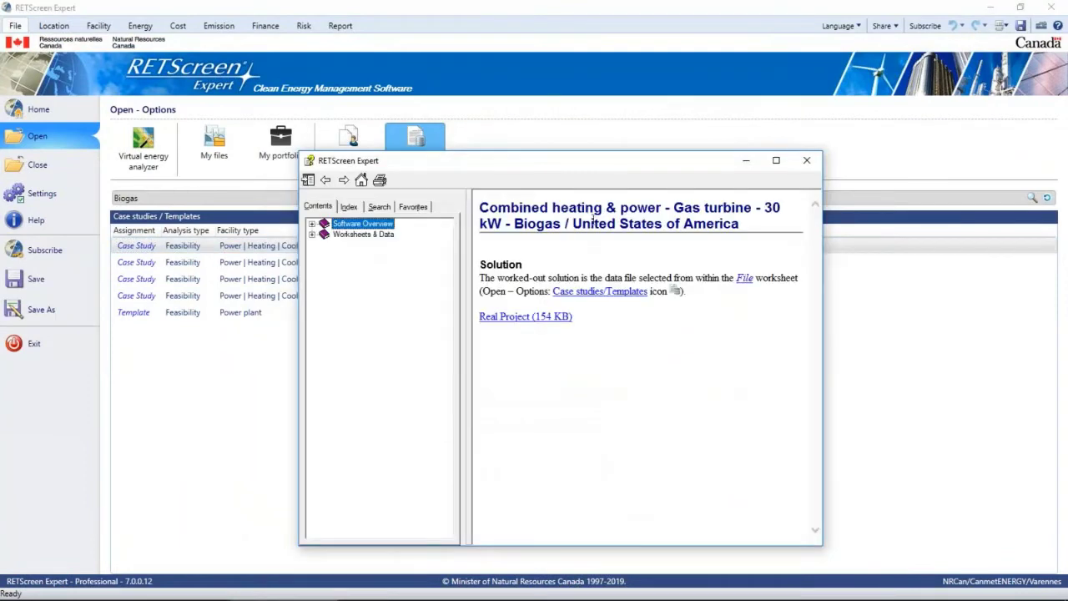
{"action": "left_click", "coordinate": [538, 317]}
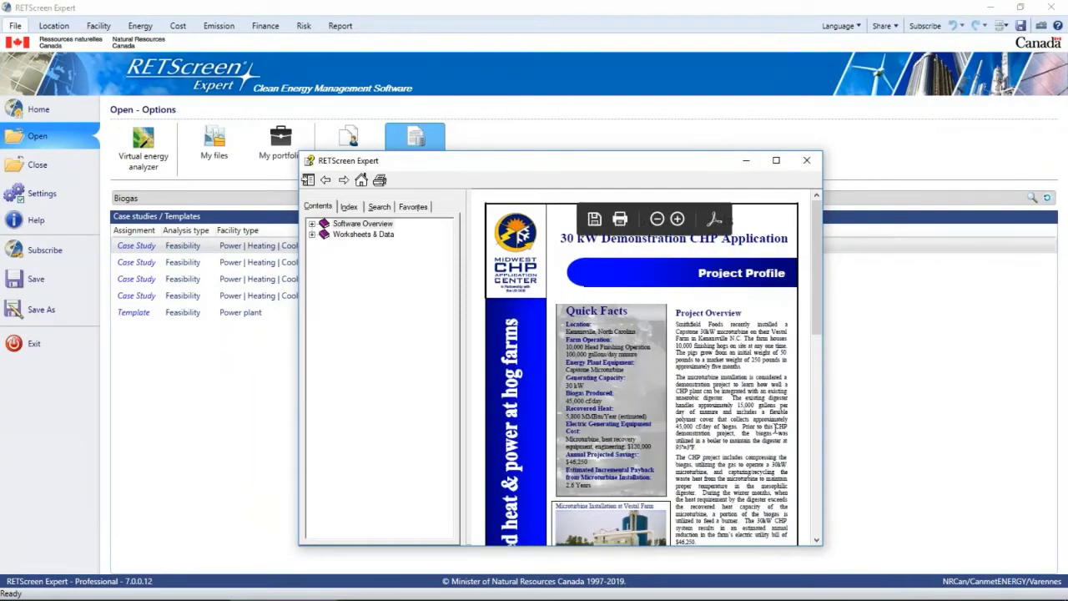
{"action": "left_click_drag", "start_coordinate": [823, 418], "coordinate": [895, 418]}
{"action": "scroll", "coordinate": [815, 412], "scroll_direction": "down", "scroll_amount": 10}
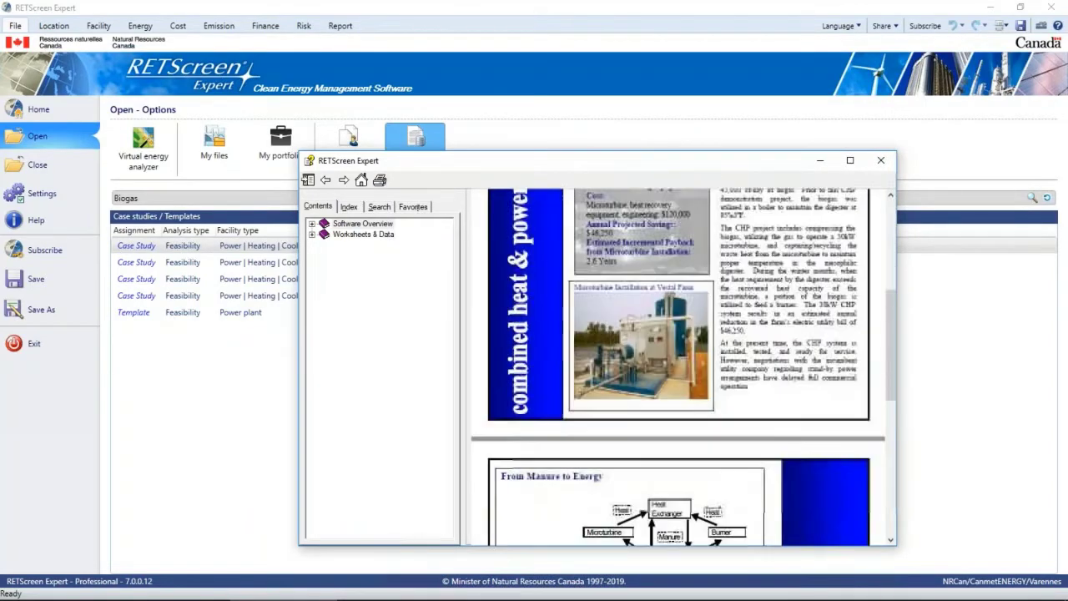
{"action": "scroll", "coordinate": [815, 413], "scroll_direction": "down", "scroll_amount": 6}
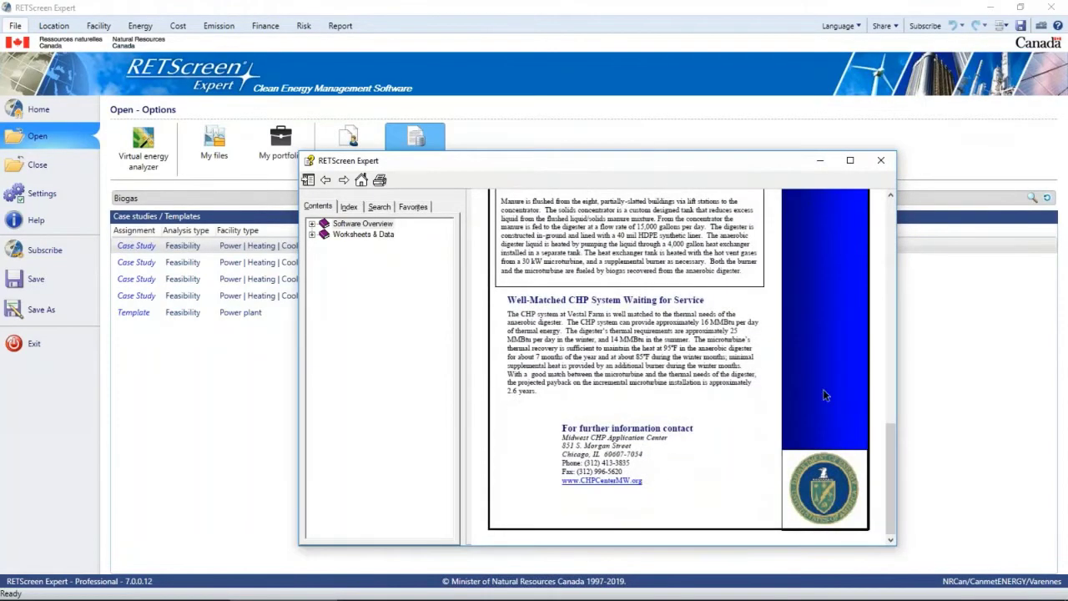
{"action": "left_click", "coordinate": [882, 160]}
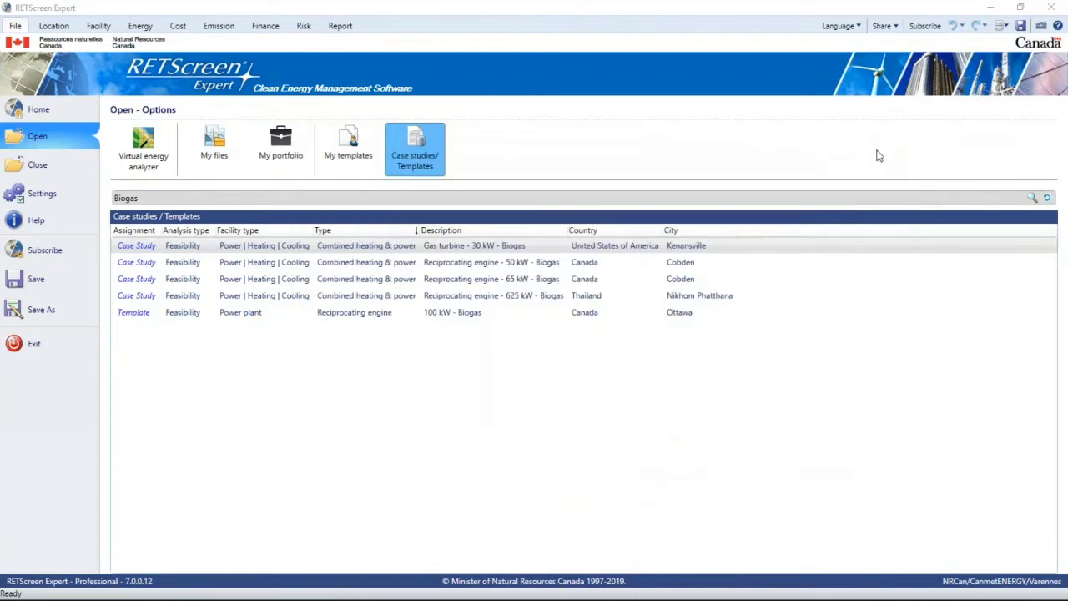
- Inspect the facility's location in satellite view at close range on the climate database map, and return to the location worksheet
{"action": "left_click", "coordinate": [46, 27]}
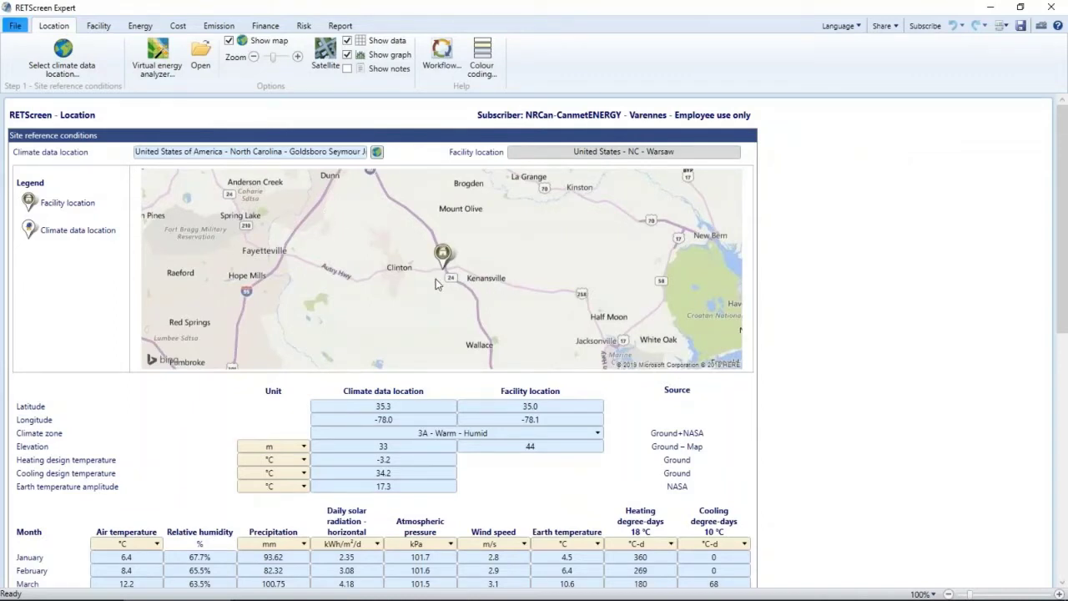
{"action": "left_click", "coordinate": [376, 156]}
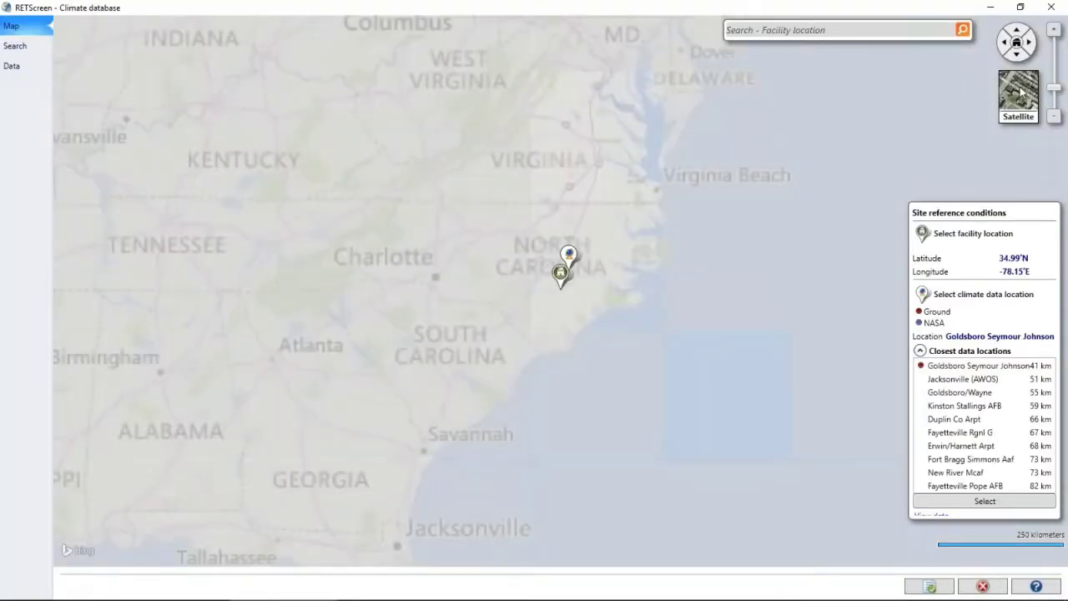
{"action": "left_click", "coordinate": [1019, 94]}
{"action": "scroll", "coordinate": [569, 283], "scroll_direction": "up", "scroll_amount": 5}
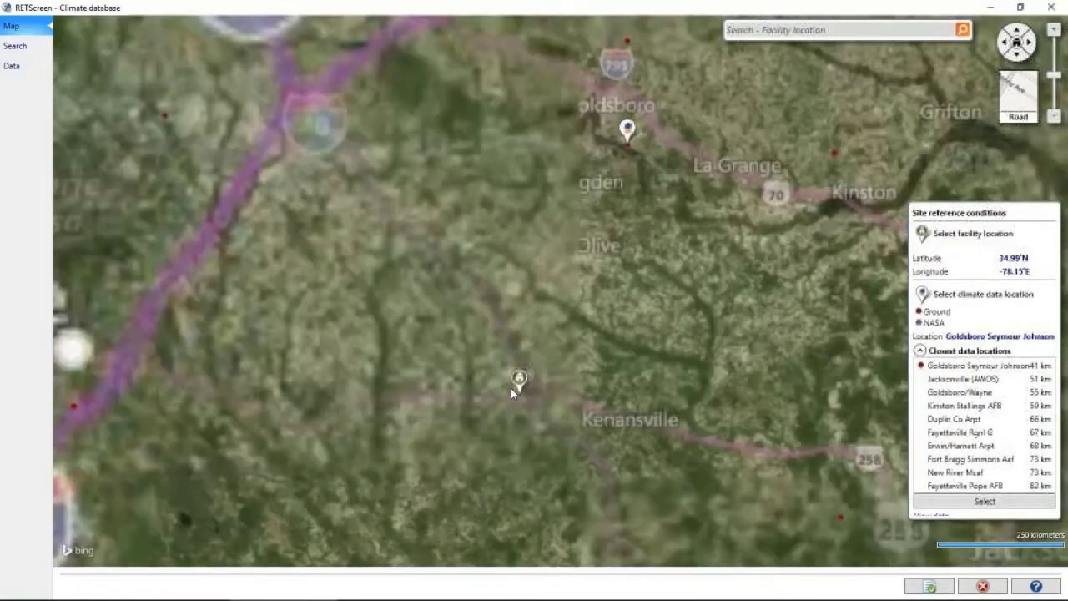
{"action": "scroll", "coordinate": [510, 388], "scroll_direction": "up", "scroll_amount": 8}
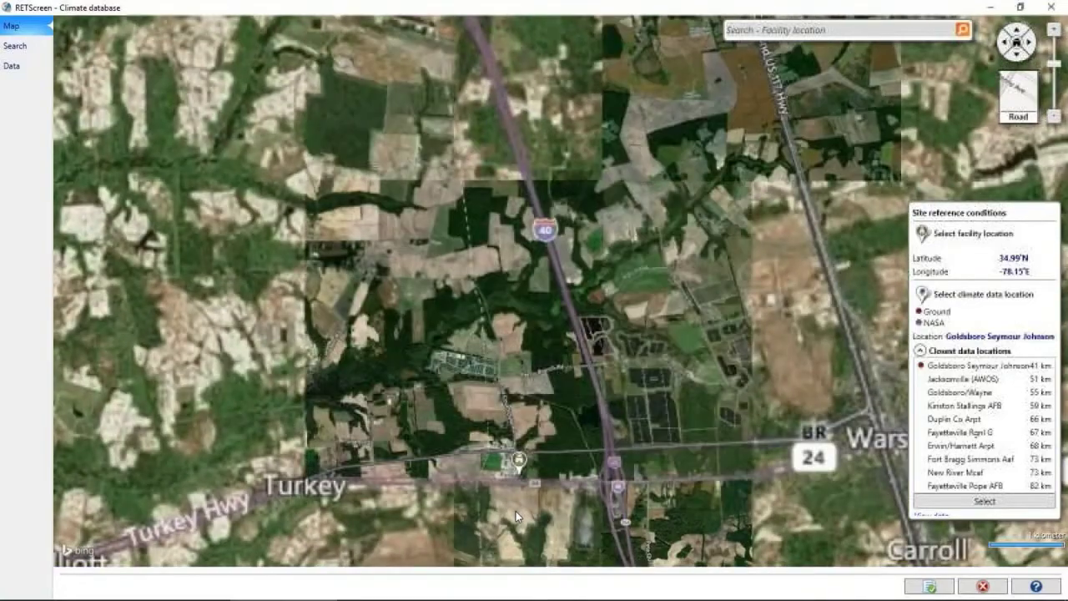
{"action": "scroll", "coordinate": [523, 454], "scroll_direction": "up", "scroll_amount": 5}
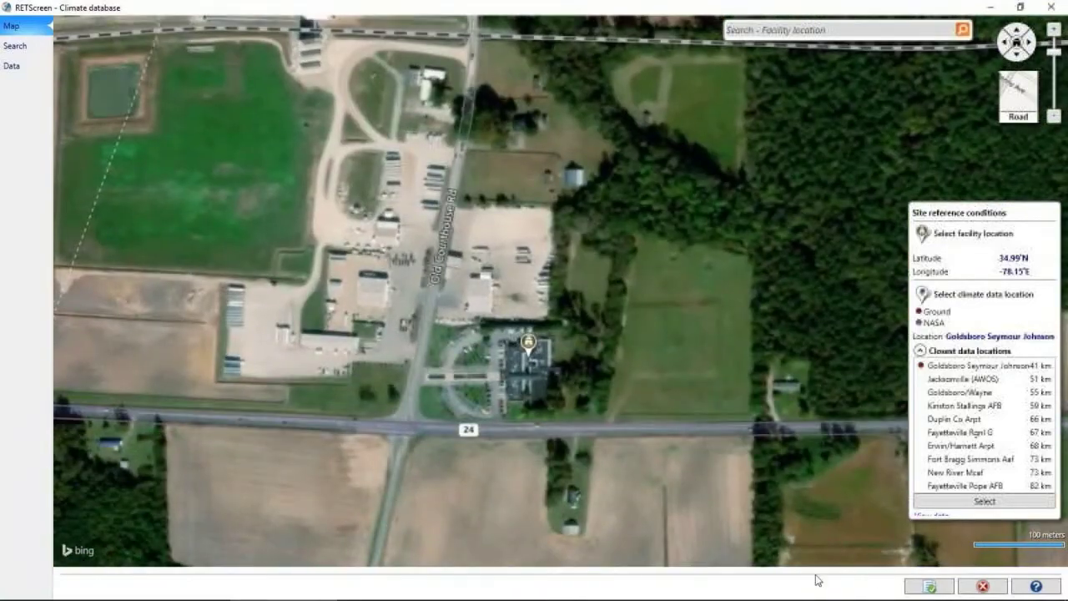
{"action": "left_click", "coordinate": [951, 586]}
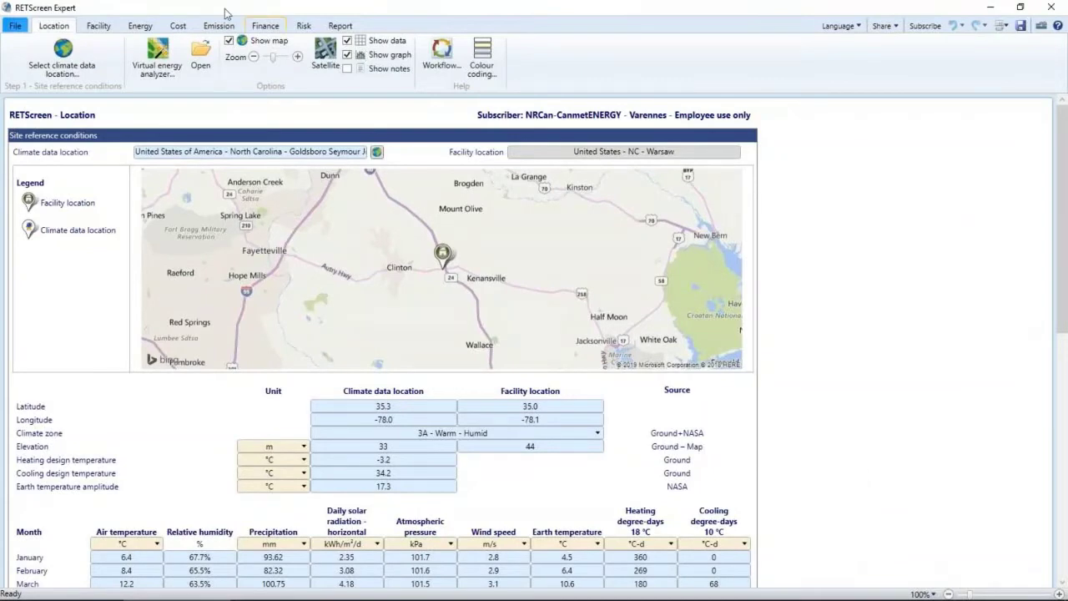
- Review the facility information and bring up the energy model's electricity and fuel inputs
{"action": "left_click", "coordinate": [97, 26]}
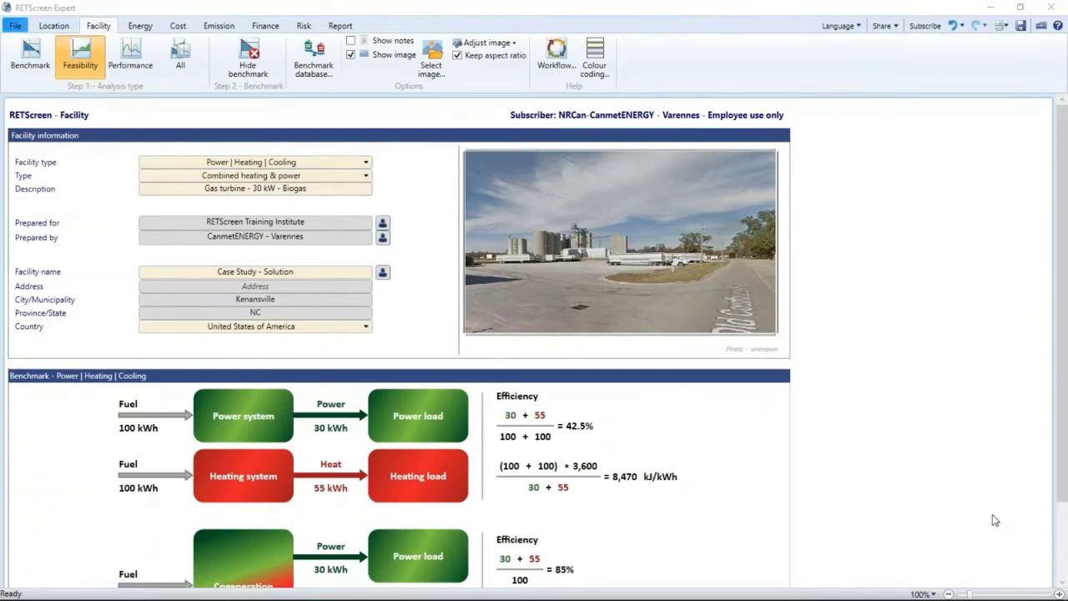
{"action": "left_click", "coordinate": [144, 25]}
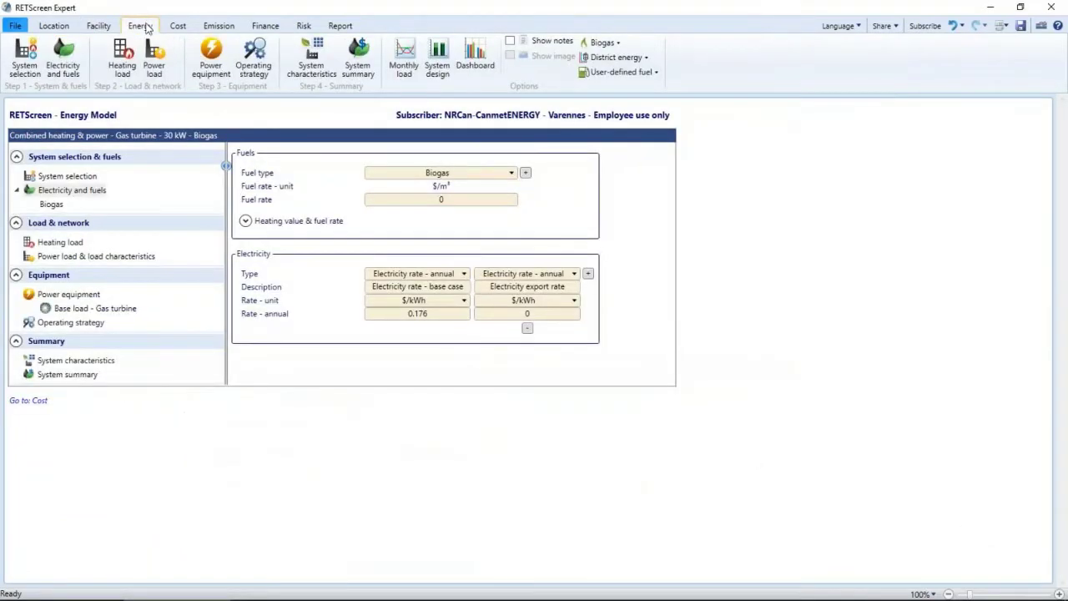
{"action": "left_click", "coordinate": [99, 193]}
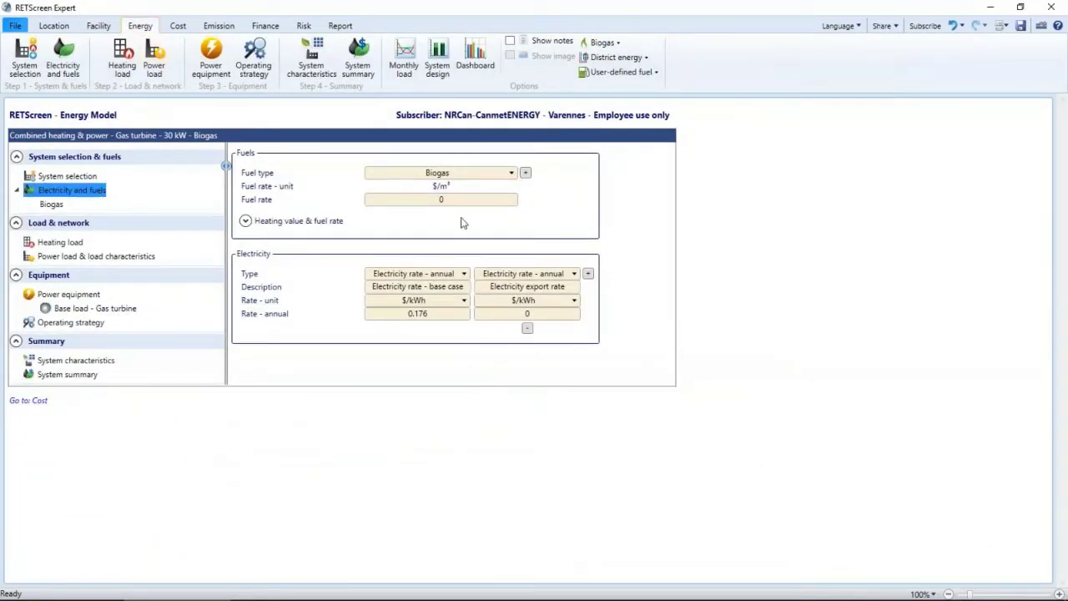
- Check the available fuel types and the biogas fuel options without changing the selection
{"action": "left_click", "coordinate": [511, 173]}
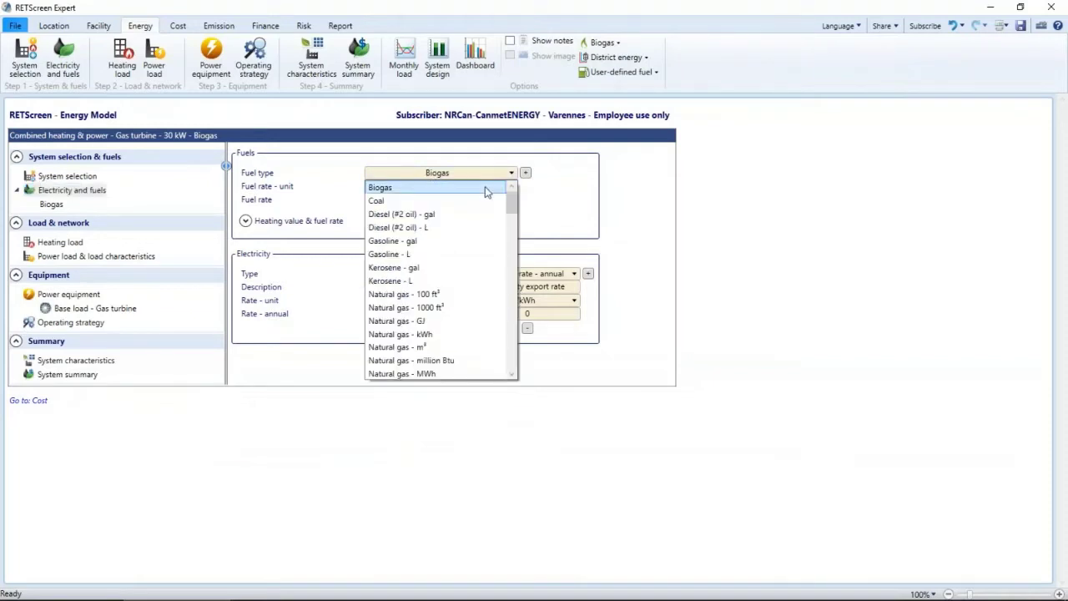
{"action": "left_click", "coordinate": [584, 202]}
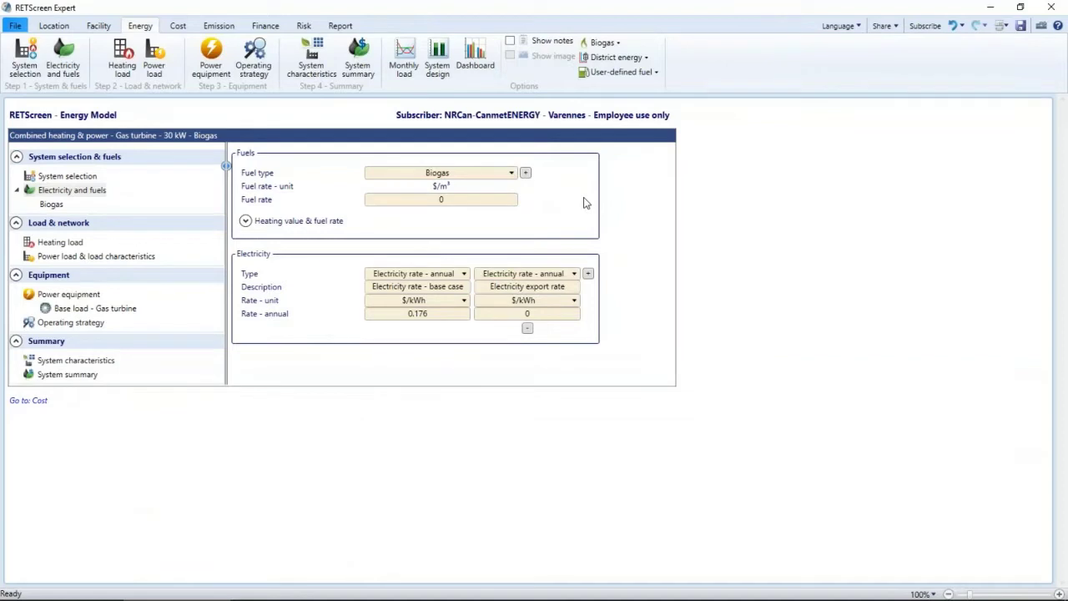
{"action": "left_click", "coordinate": [618, 43]}
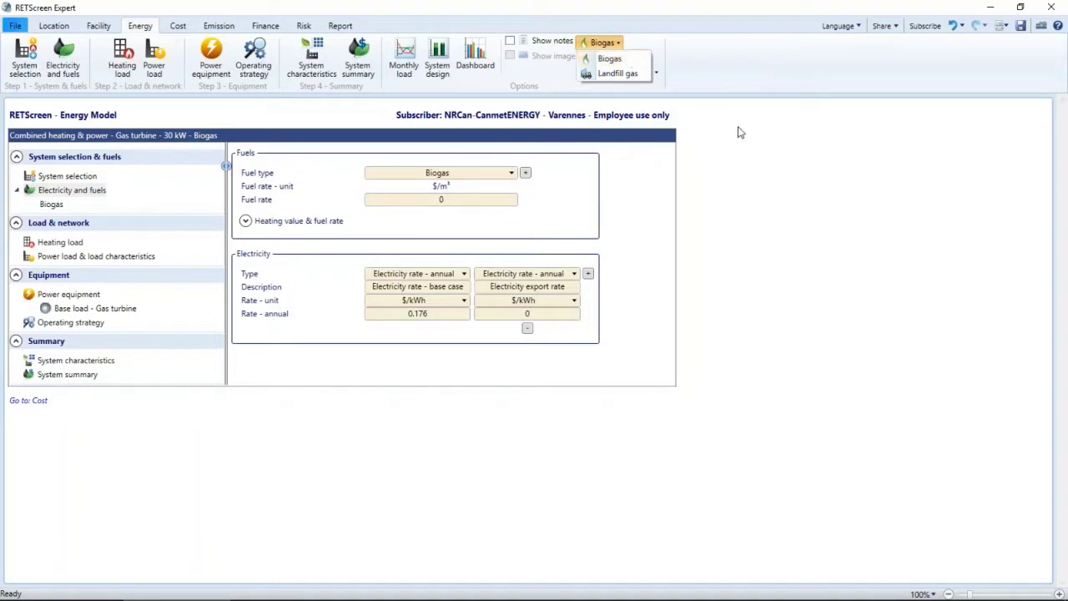
{"action": "left_click", "coordinate": [751, 144]}
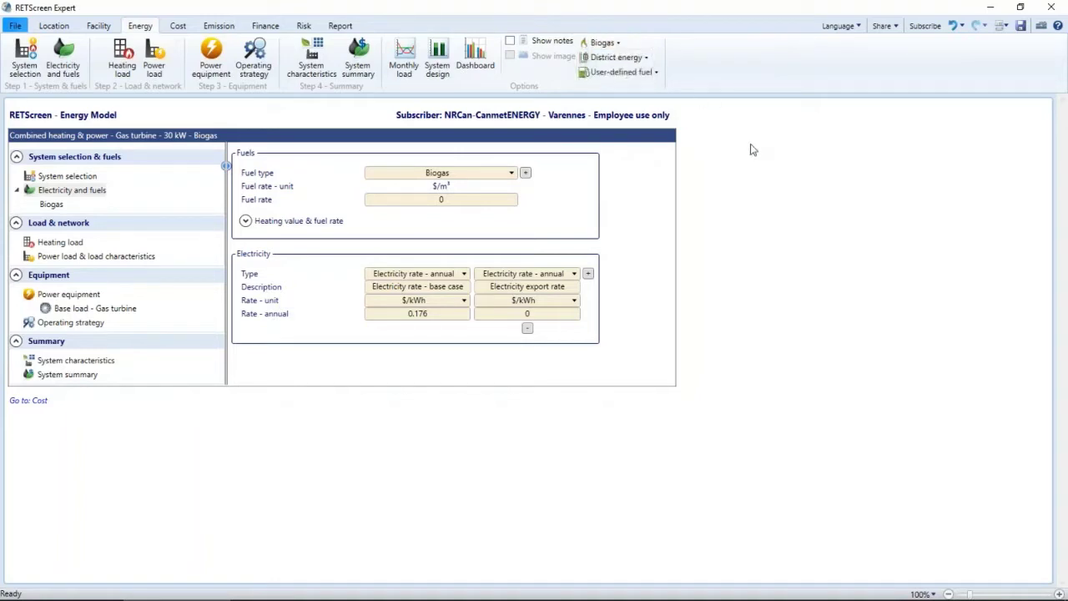
- Examine the Biogas fuel inputs, including animal unit, quantity, gas composition, heating value and emission factors
{"action": "left_click", "coordinate": [52, 205]}
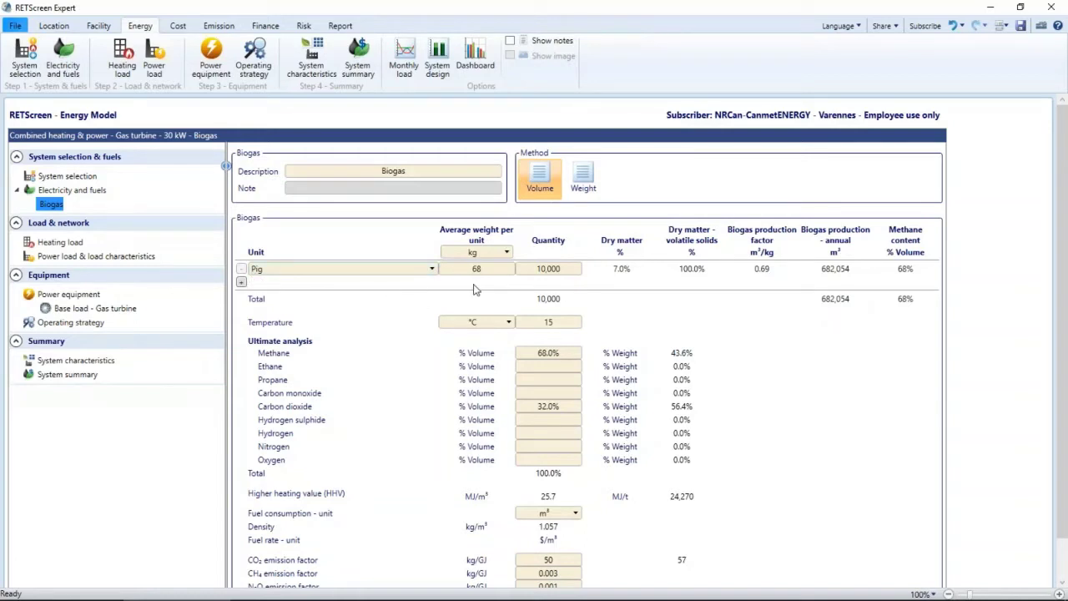
{"action": "left_click", "coordinate": [565, 272]}
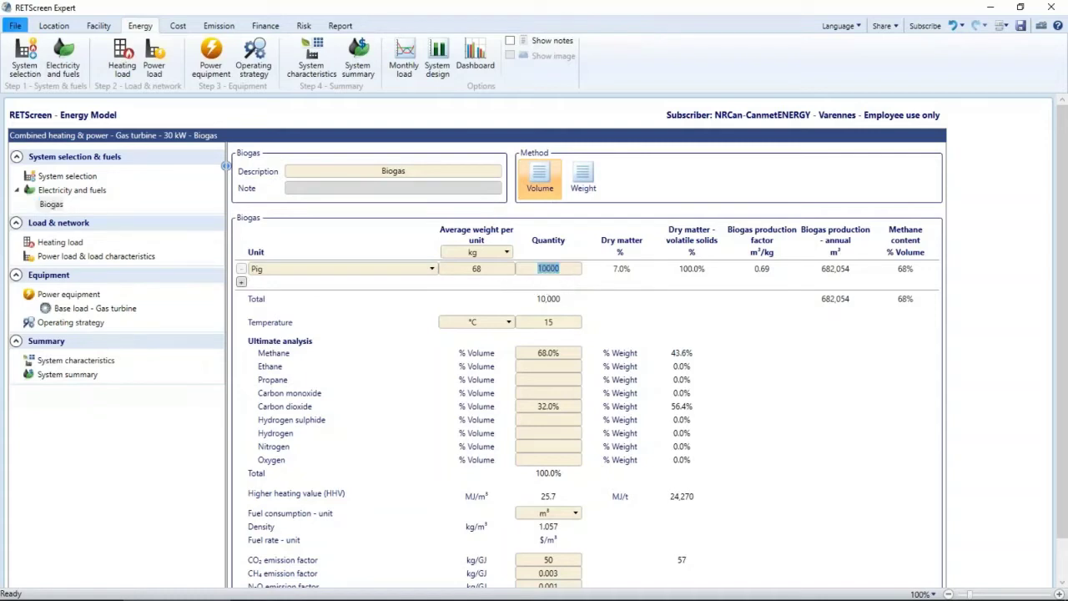
{"action": "left_click", "coordinate": [514, 291]}
{"action": "left_click", "coordinate": [573, 410]}
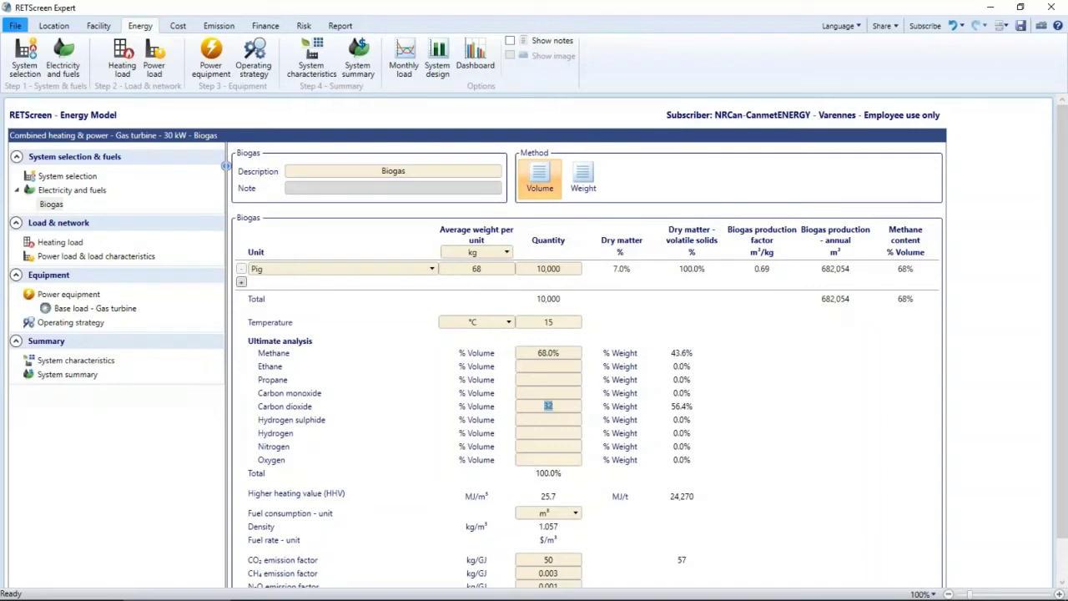
{"action": "left_click", "coordinate": [816, 453]}
{"action": "scroll", "coordinate": [817, 453], "scroll_direction": "down", "scroll_amount": 1}
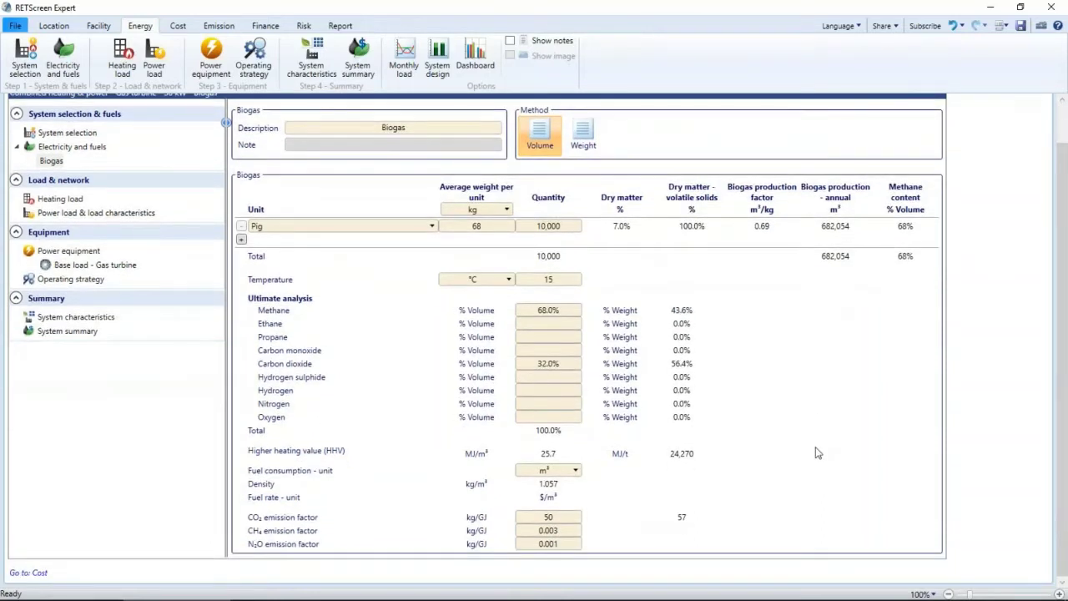
{"action": "left_click", "coordinate": [547, 455]}
{"action": "left_click", "coordinate": [770, 509]}
{"action": "scroll", "coordinate": [770, 510], "scroll_direction": "up", "scroll_amount": 1}
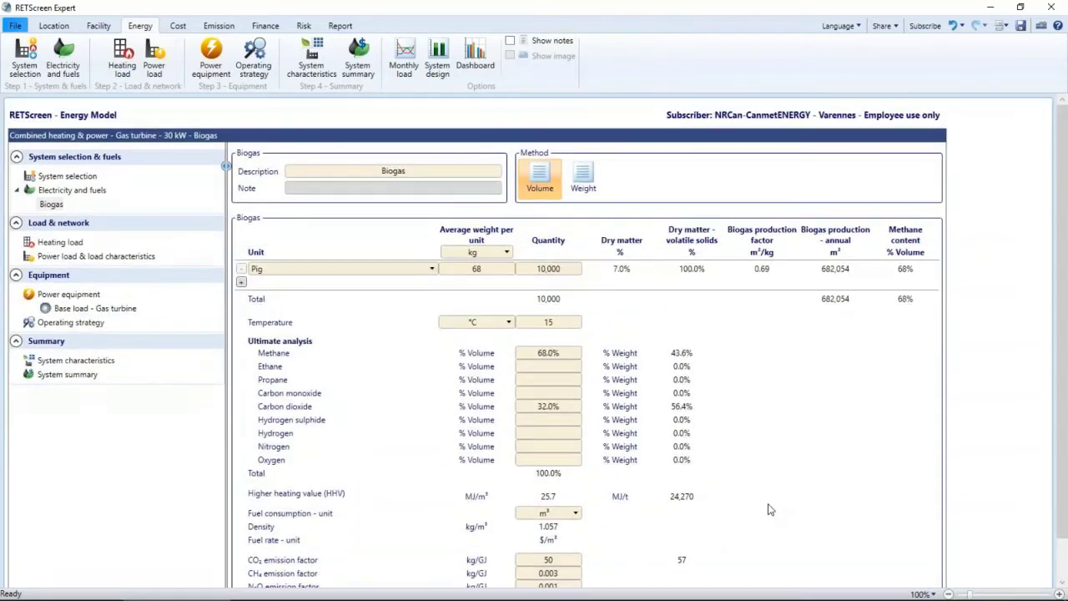
- Review the biogas fuel rate and the base case and export electricity rates in the electricity and fuels inputs
{"action": "left_click", "coordinate": [81, 192]}
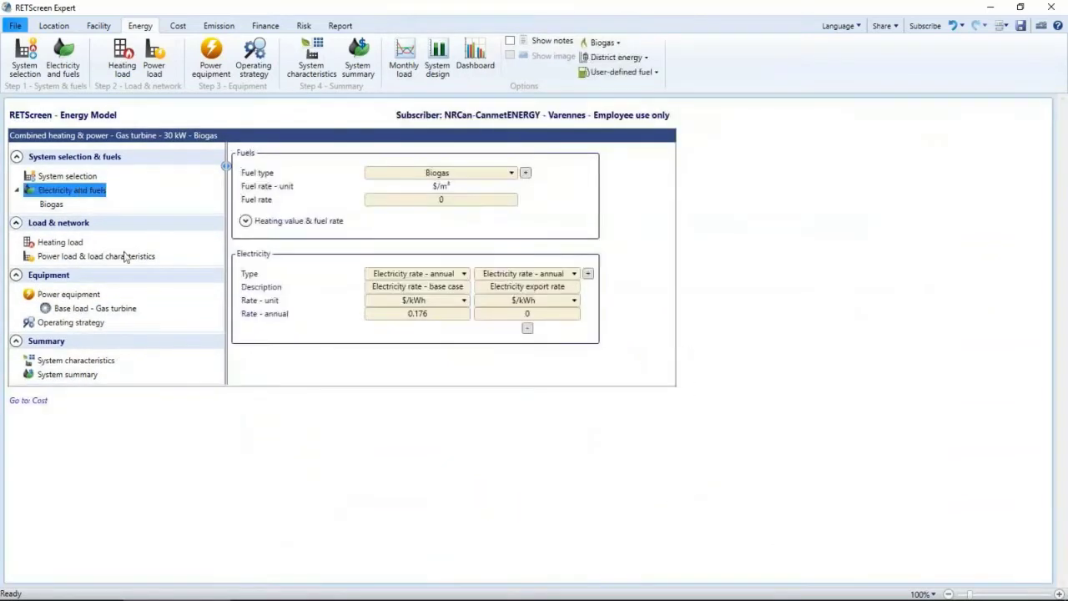
{"action": "left_click", "coordinate": [449, 201]}
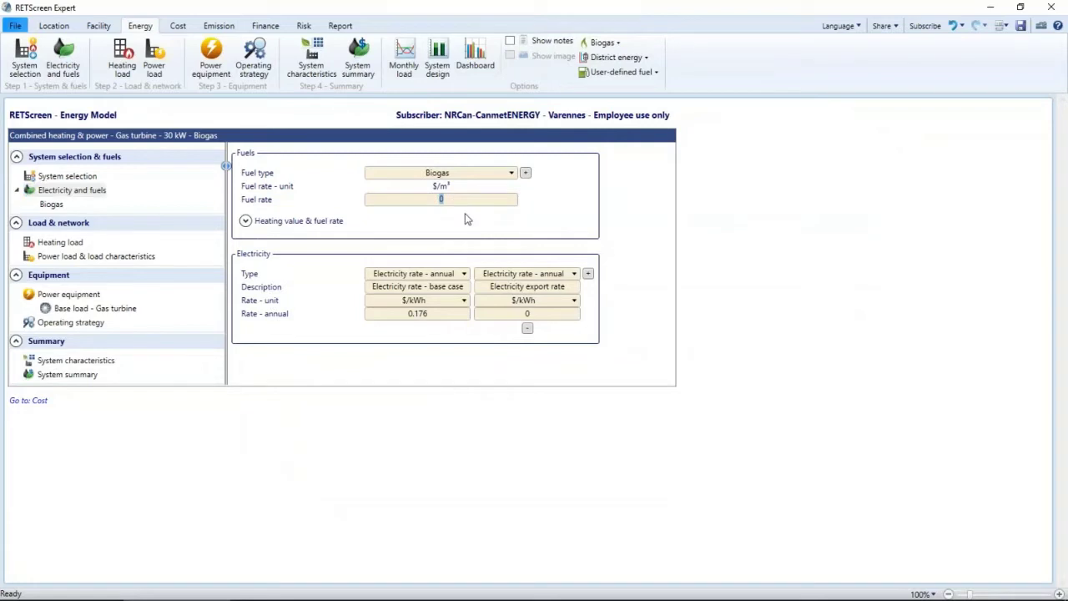
{"action": "left_click", "coordinate": [444, 315]}
{"action": "left_click", "coordinate": [543, 314]}
{"action": "left_click", "coordinate": [574, 339]}
- Try the Standard process heating load characteristics in the heating load inputs, and switch back to Detailed
{"action": "left_click", "coordinate": [80, 244]}
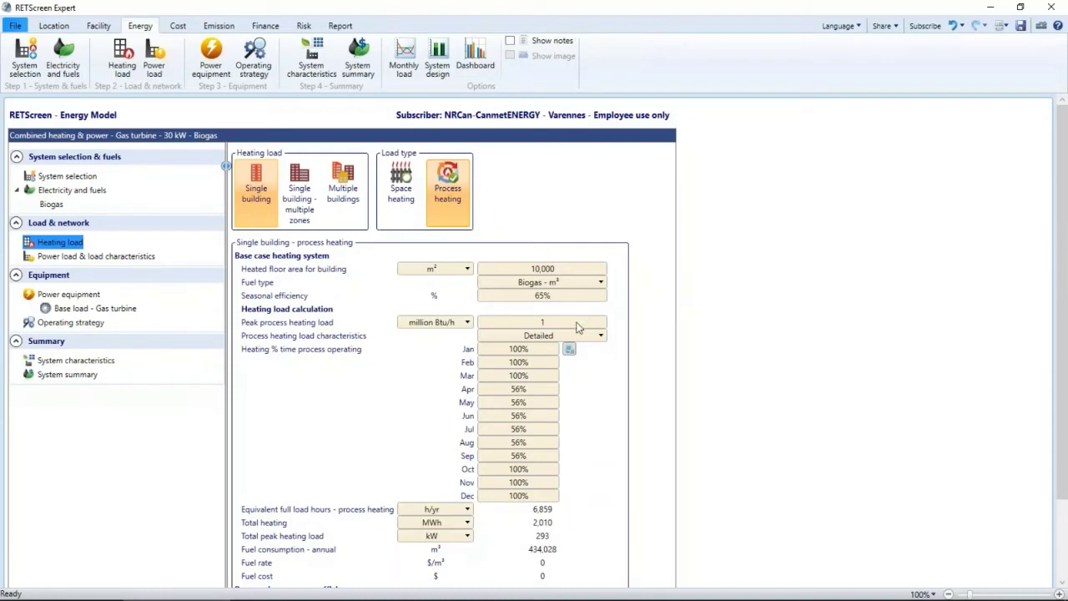
{"action": "left_click", "coordinate": [542, 322]}
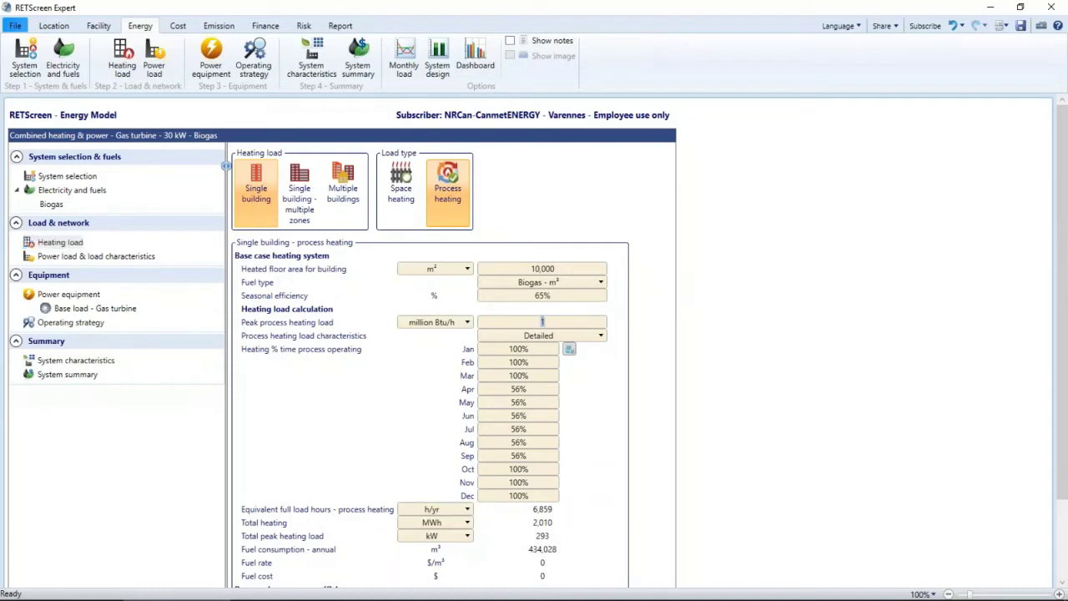
{"action": "left_click", "coordinate": [601, 337]}
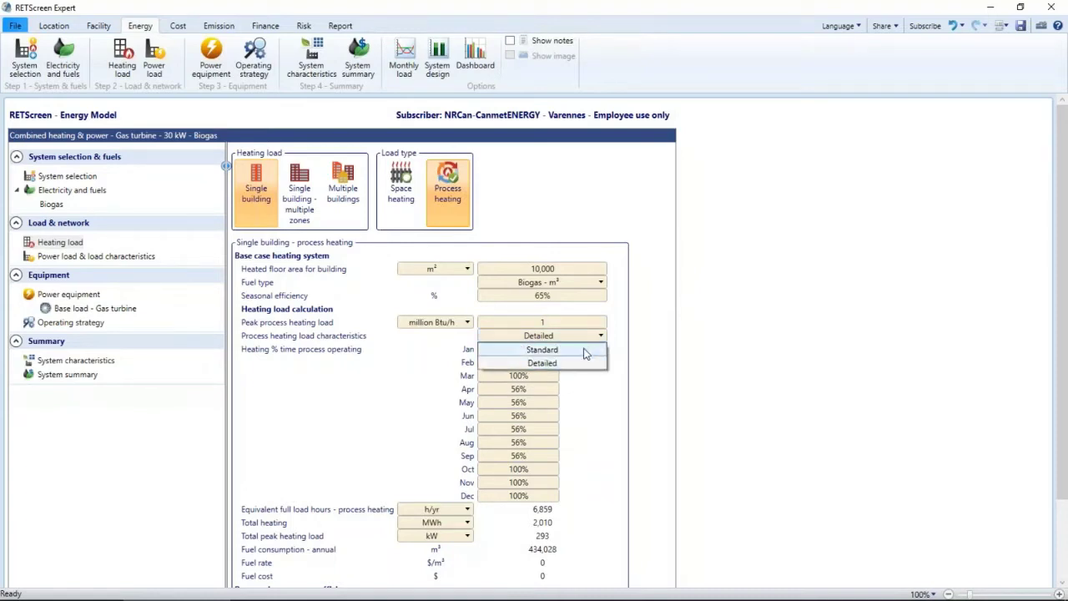
{"action": "left_click", "coordinate": [585, 350]}
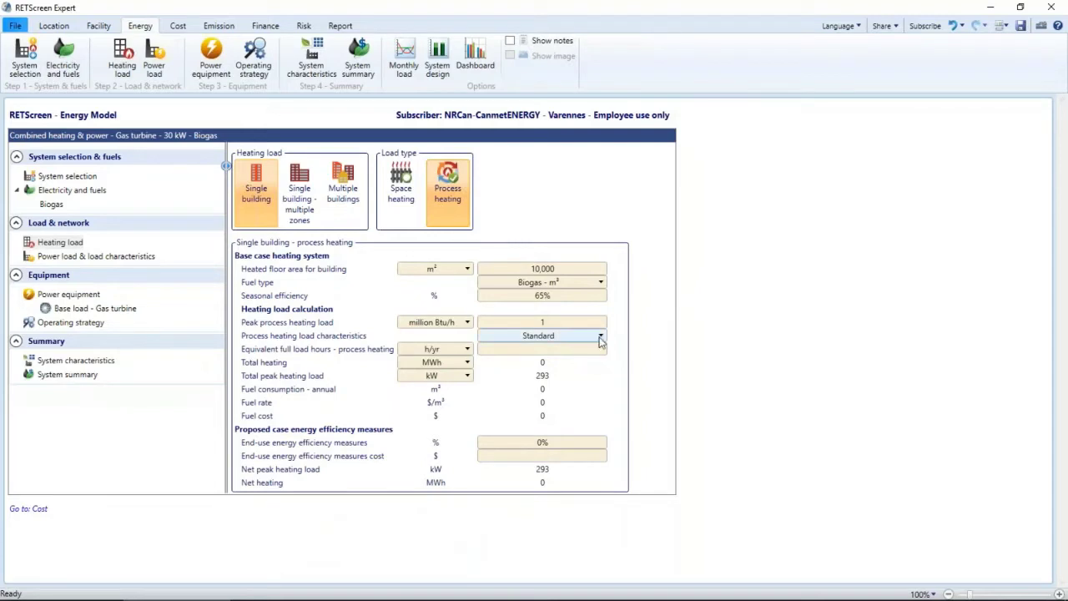
{"action": "left_click", "coordinate": [600, 337]}
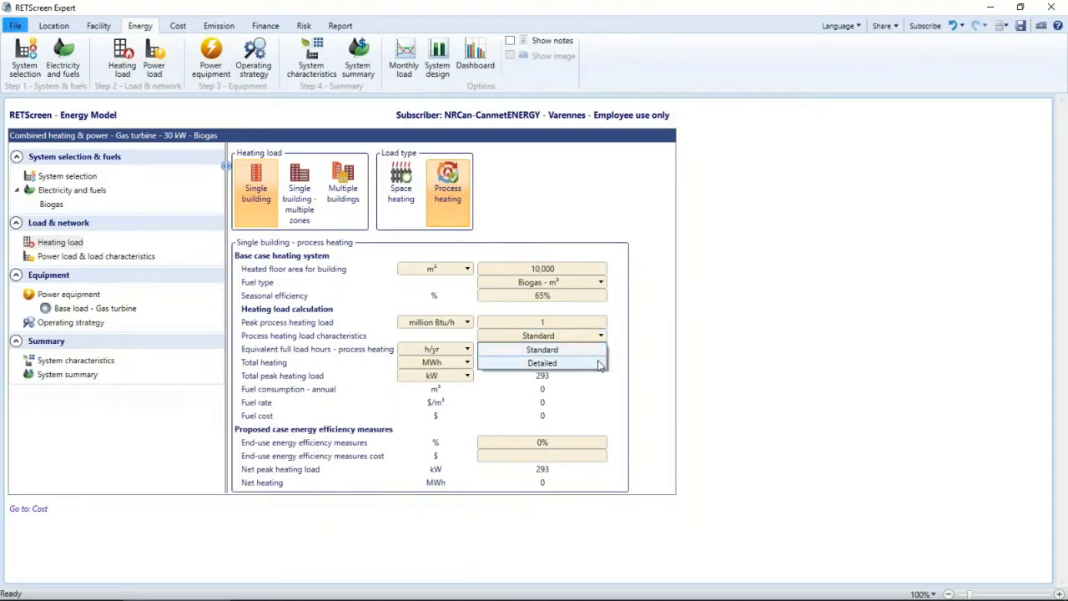
{"action": "left_click", "coordinate": [597, 364]}
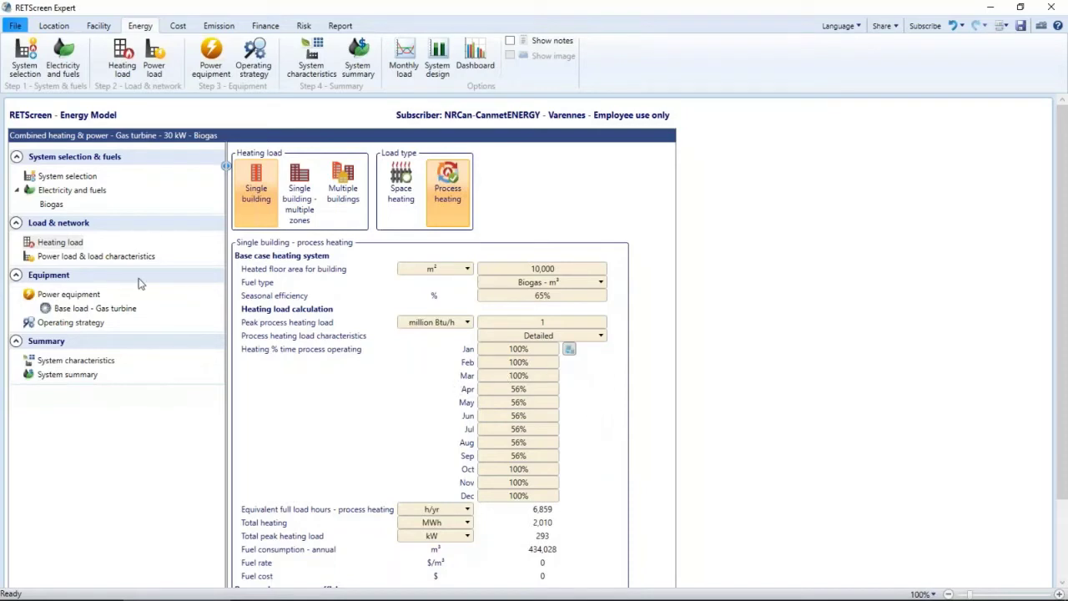
- Review the power load characteristics and the base load gas turbine inputs, checking the turbine in the product database without applying a selection
{"action": "left_click", "coordinate": [96, 256]}
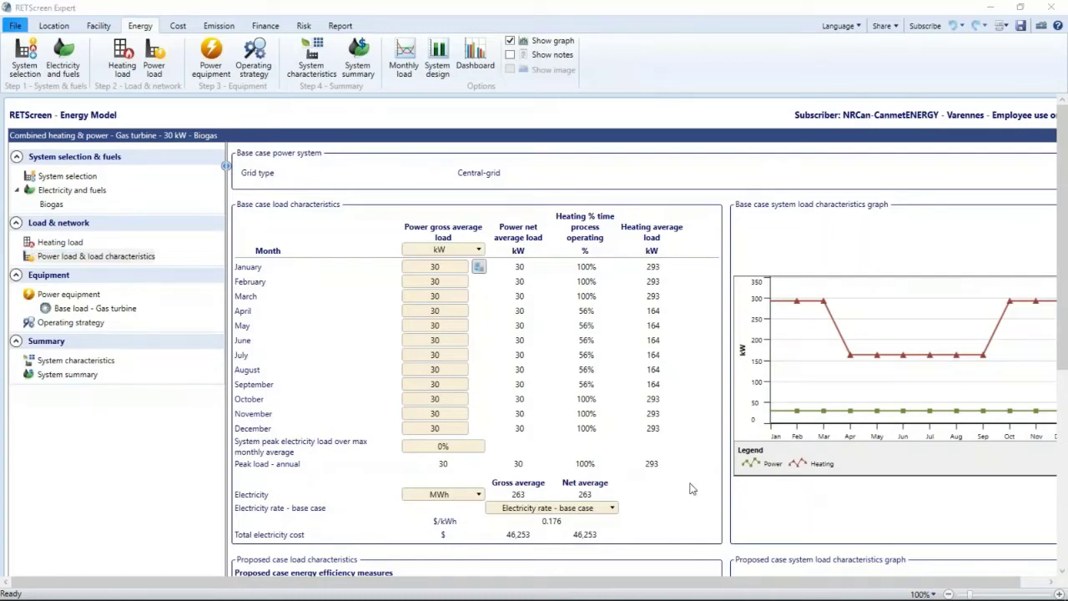
{"action": "left_click", "coordinate": [98, 309]}
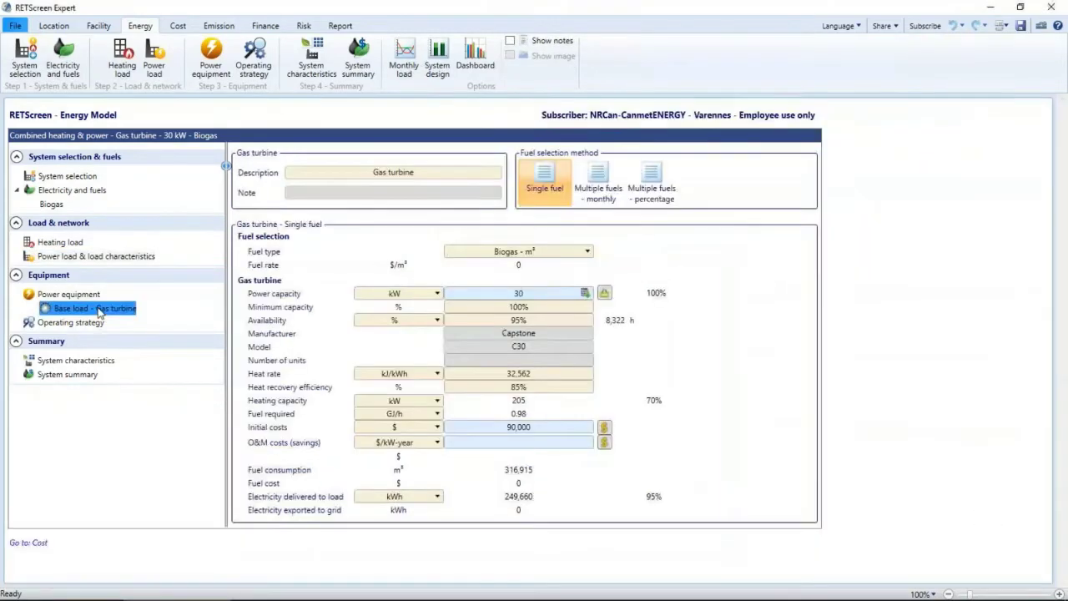
{"action": "double_click", "coordinate": [518, 293]}
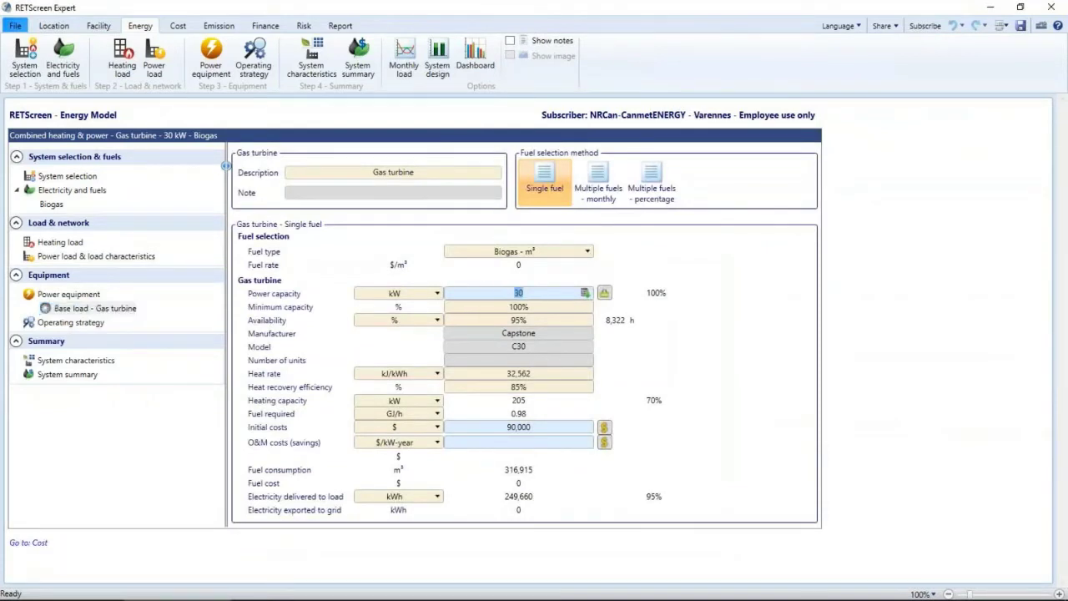
{"action": "left_click", "coordinate": [605, 296]}
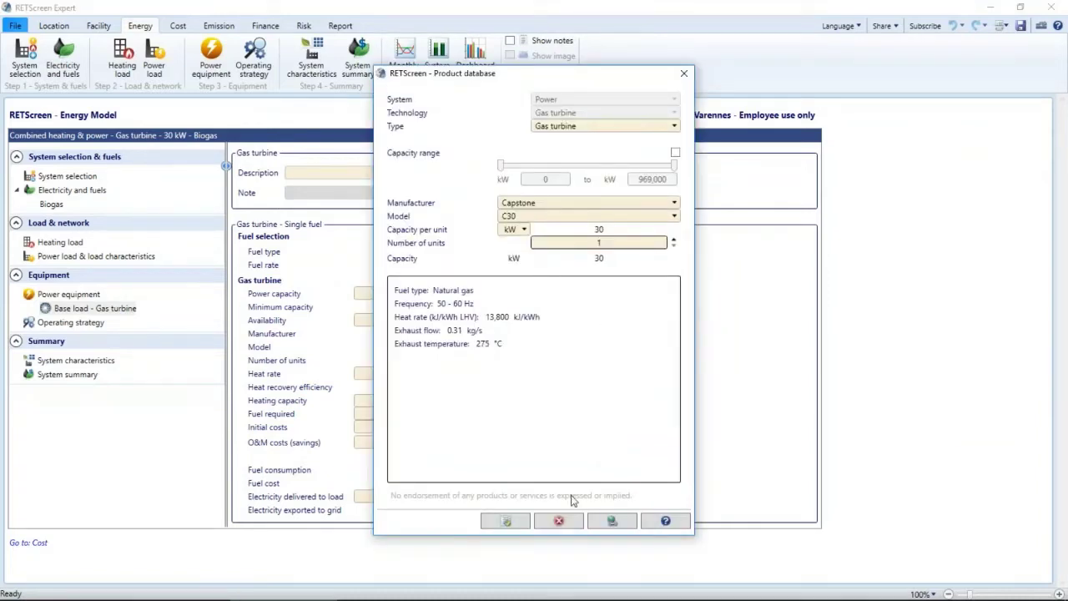
{"action": "left_click", "coordinate": [559, 521]}
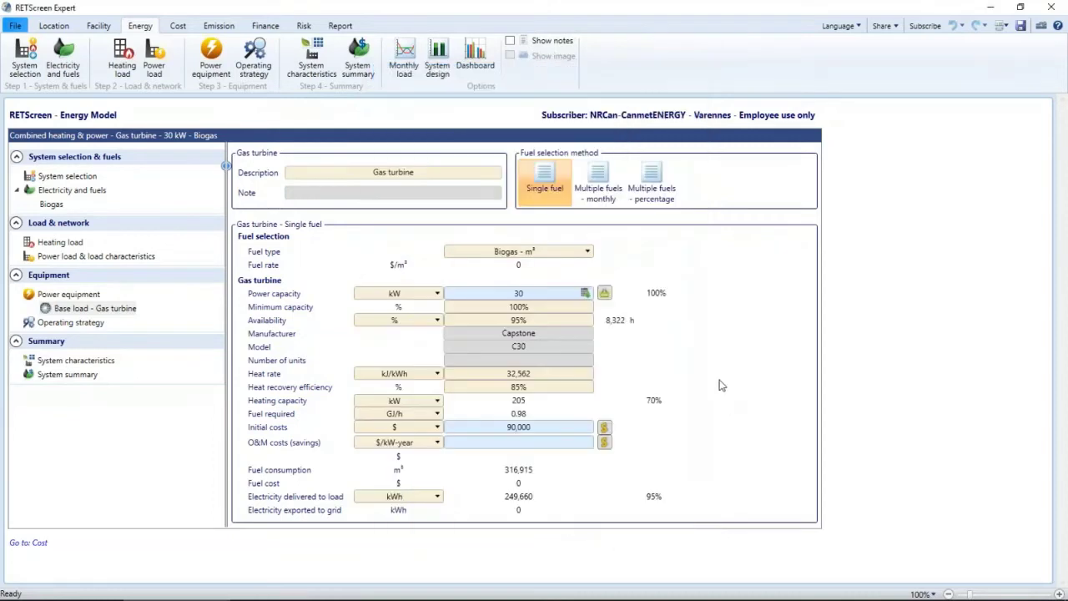
{"action": "left_click", "coordinate": [565, 374]}
{"action": "key", "text": "Return"}
- Examine the system design graph comparing base and peak capacity and energy delivered for power and heating, and close it
{"action": "left_click", "coordinate": [437, 71]}
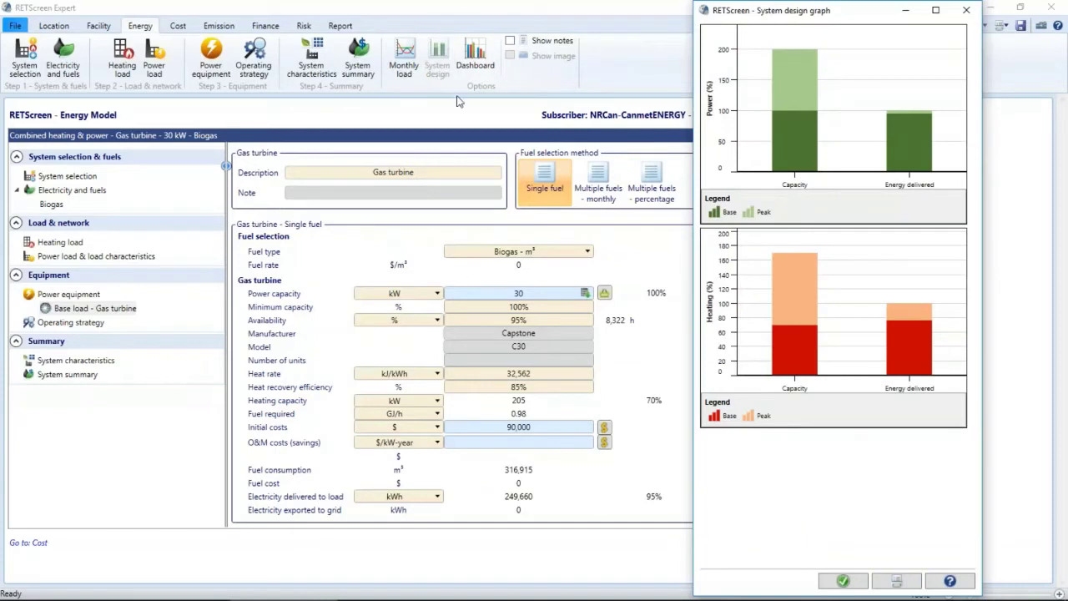
{"action": "mouse_move", "coordinate": [805, 143]}
{"action": "left_click", "coordinate": [843, 581]}
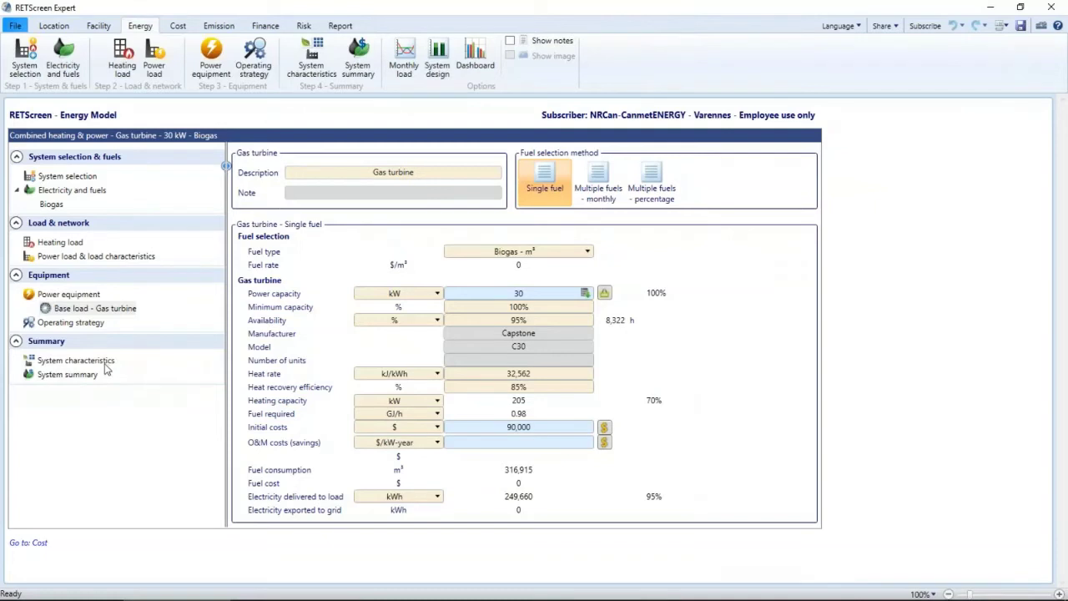
- Examine the proposed case system characteristics, including the base load heating delivered and the peak load boiler
{"action": "left_click", "coordinate": [75, 361]}
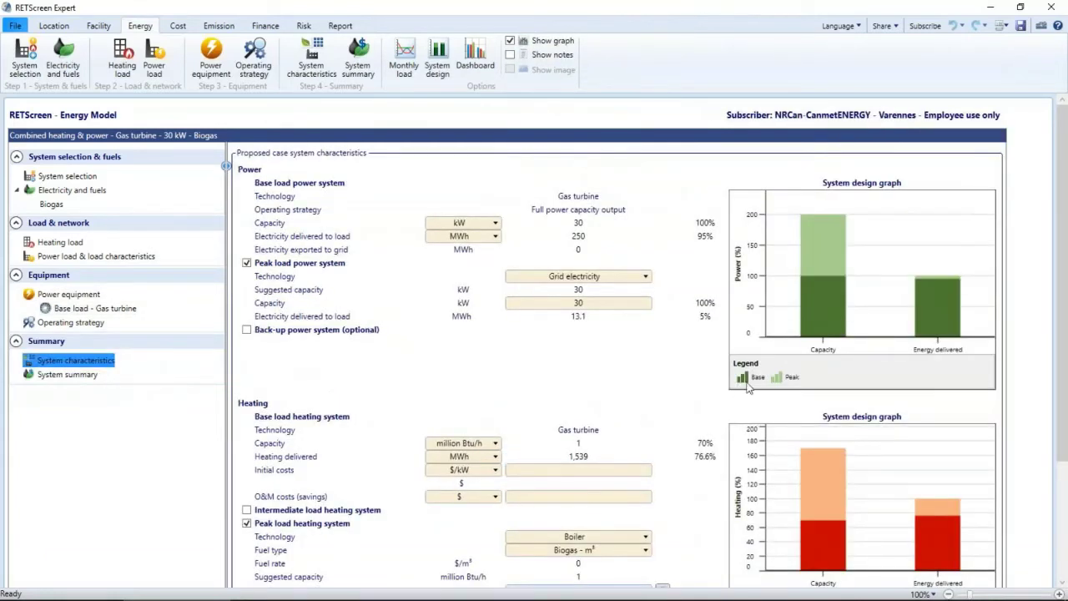
{"action": "left_click", "coordinate": [707, 457]}
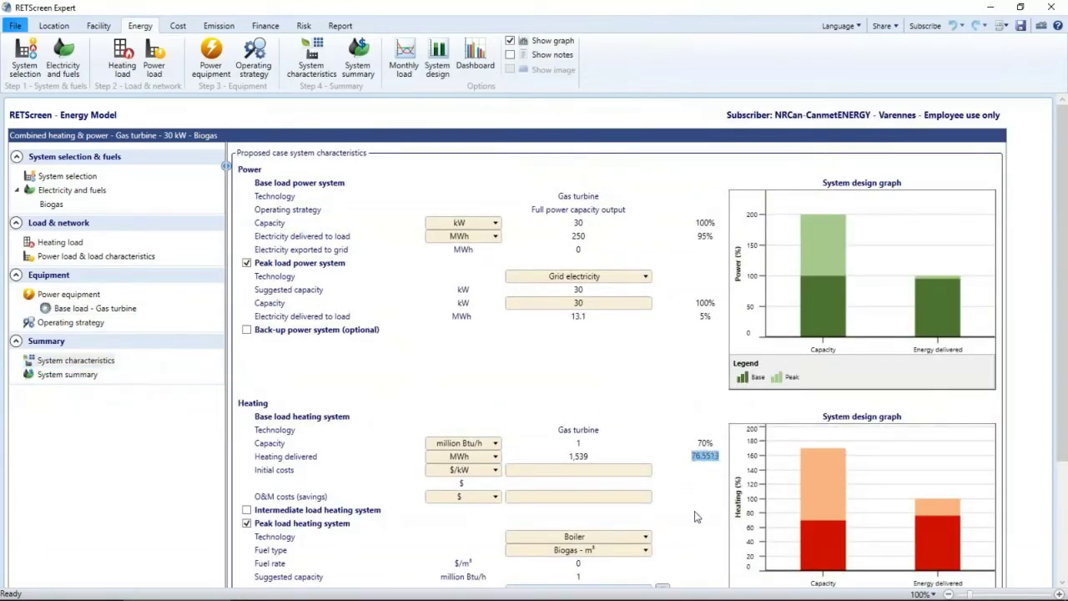
{"action": "left_click", "coordinate": [185, 508]}
{"action": "scroll", "coordinate": [185, 509], "scroll_direction": "down", "scroll_amount": 1}
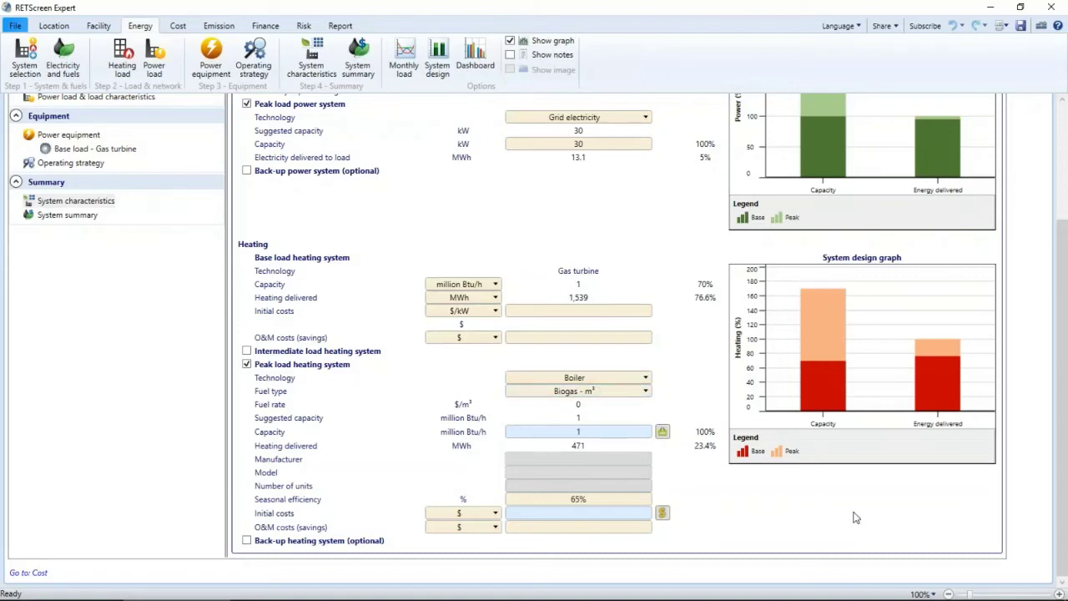
- Compare the fuel consumption in the system summary with the annual biogas production in the Biogas fuel inputs
{"action": "left_click", "coordinate": [69, 216]}
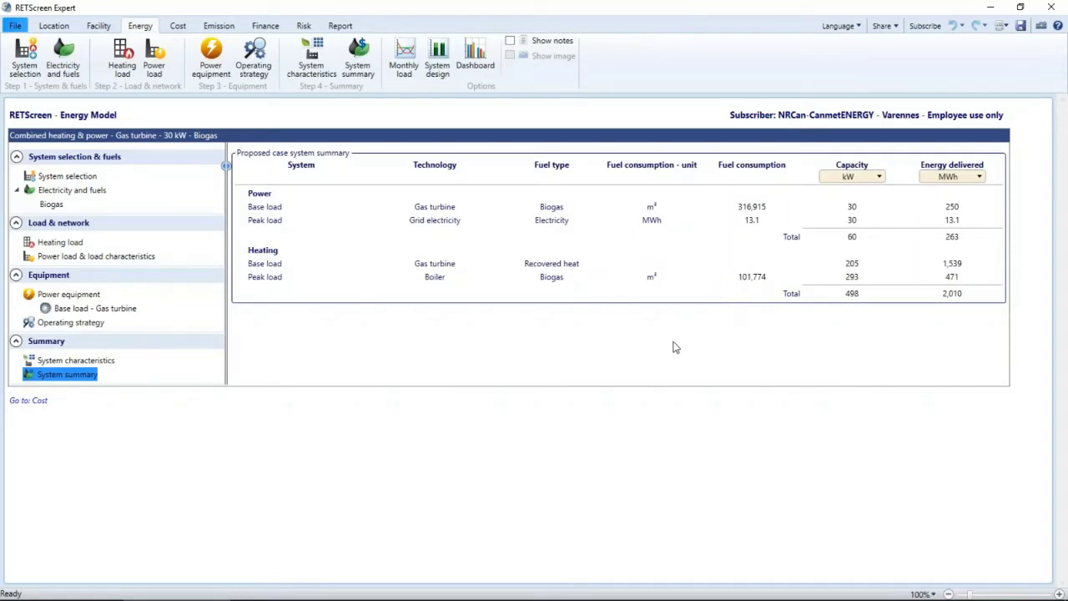
{"action": "left_click", "coordinate": [51, 204]}
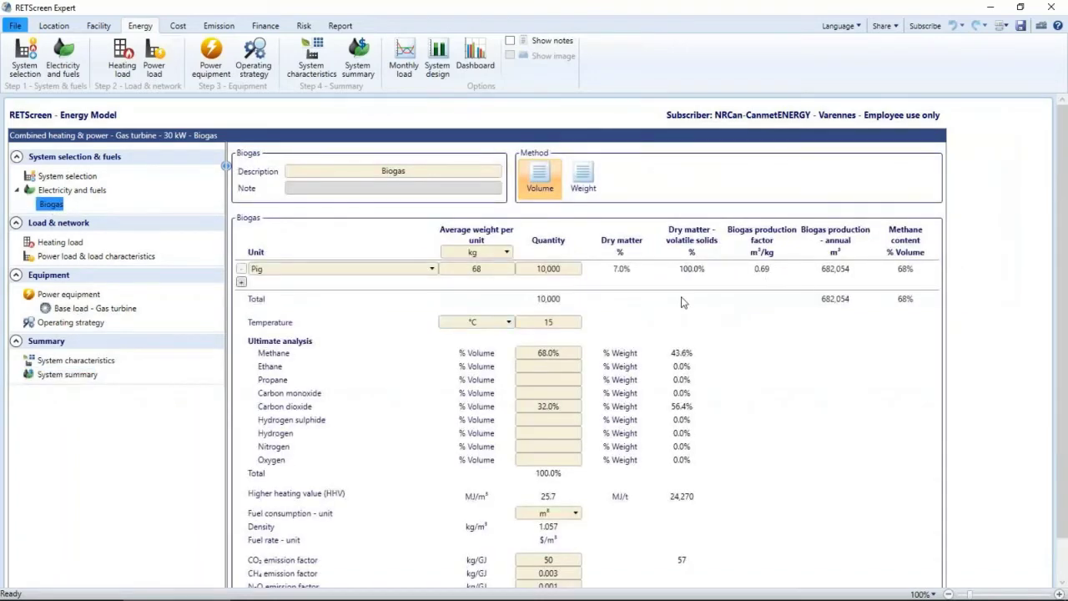
{"action": "left_click", "coordinate": [841, 302]}
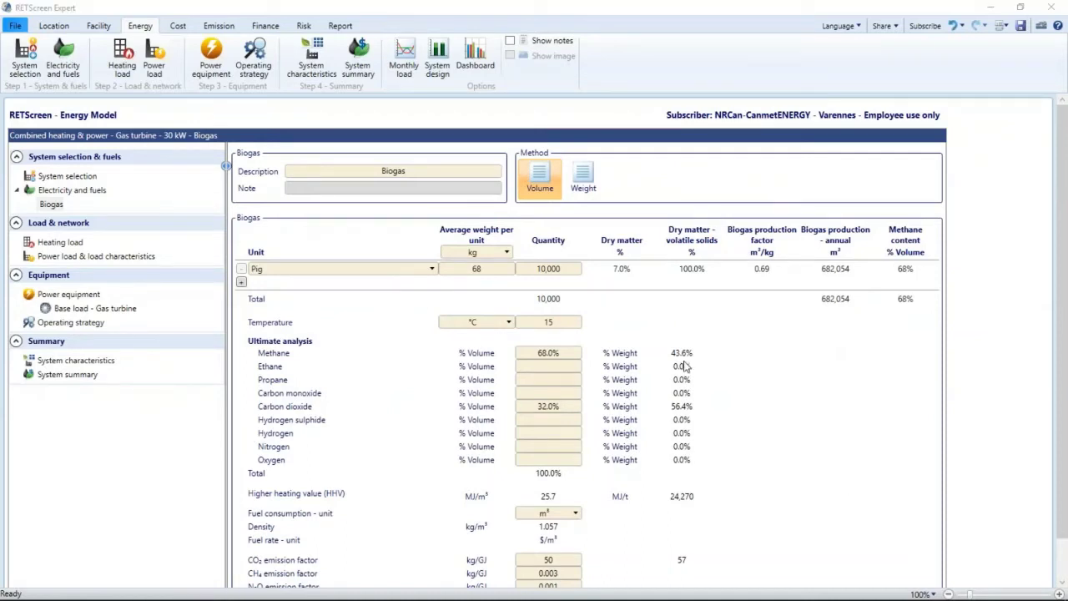
- Review the project's emission analysis and its financial analysis with the cumulative cash flows graph
{"action": "left_click", "coordinate": [219, 26]}
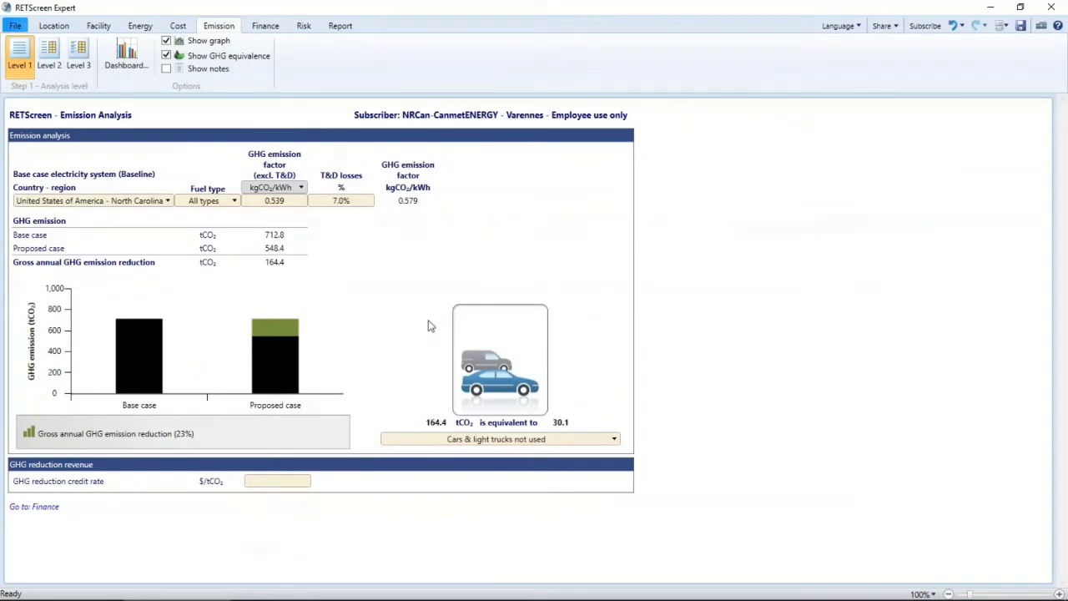
{"action": "left_click", "coordinate": [274, 28]}
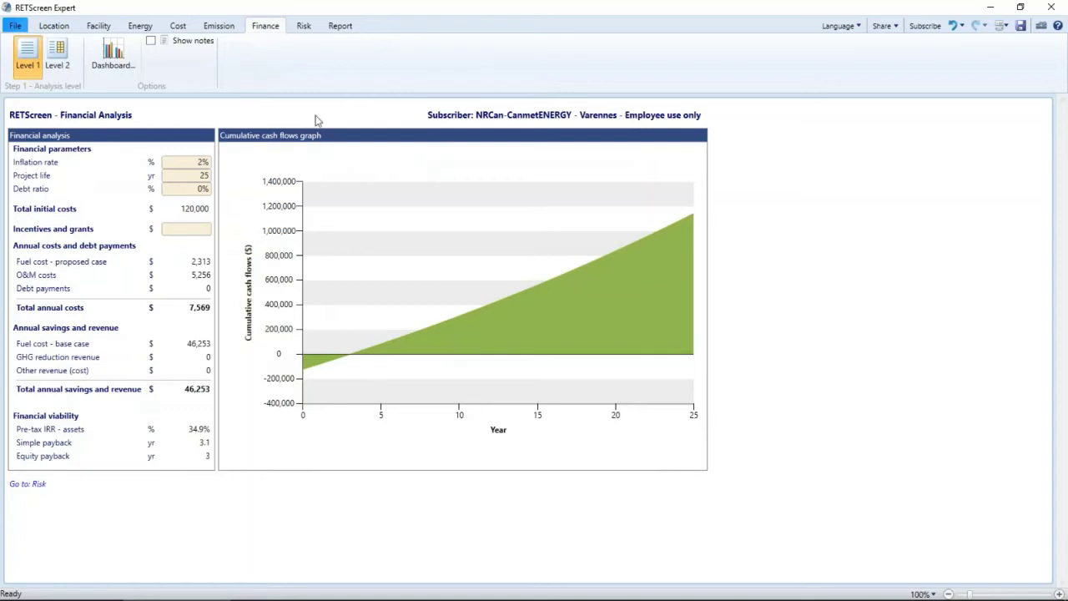
- Return to the energy model's electricity and fuels inputs and add a Landfill gas fuel
{"action": "left_click", "coordinate": [138, 28]}
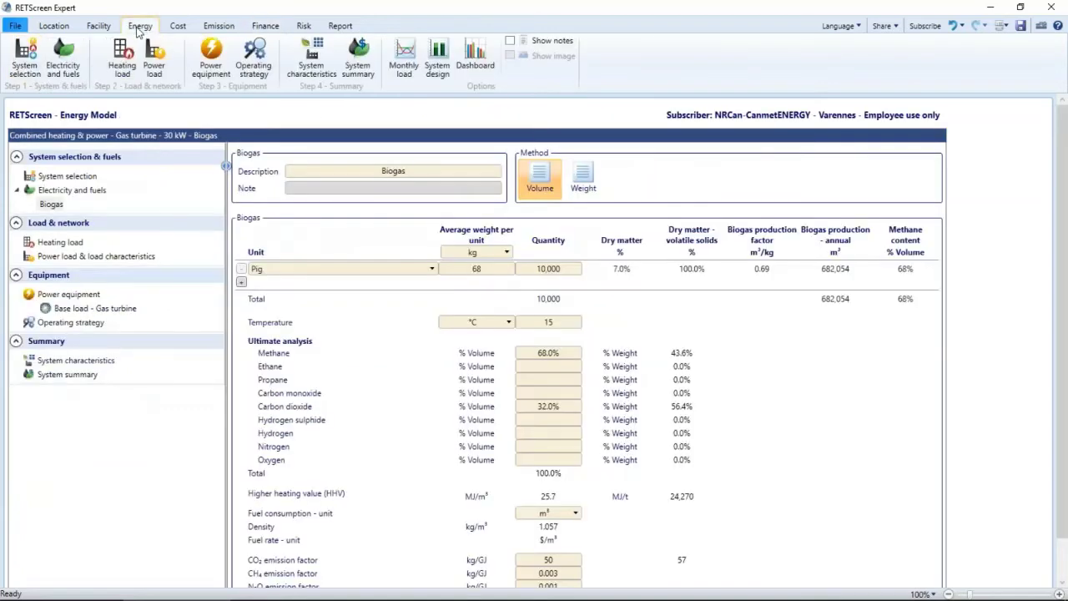
{"action": "left_click", "coordinate": [87, 192]}
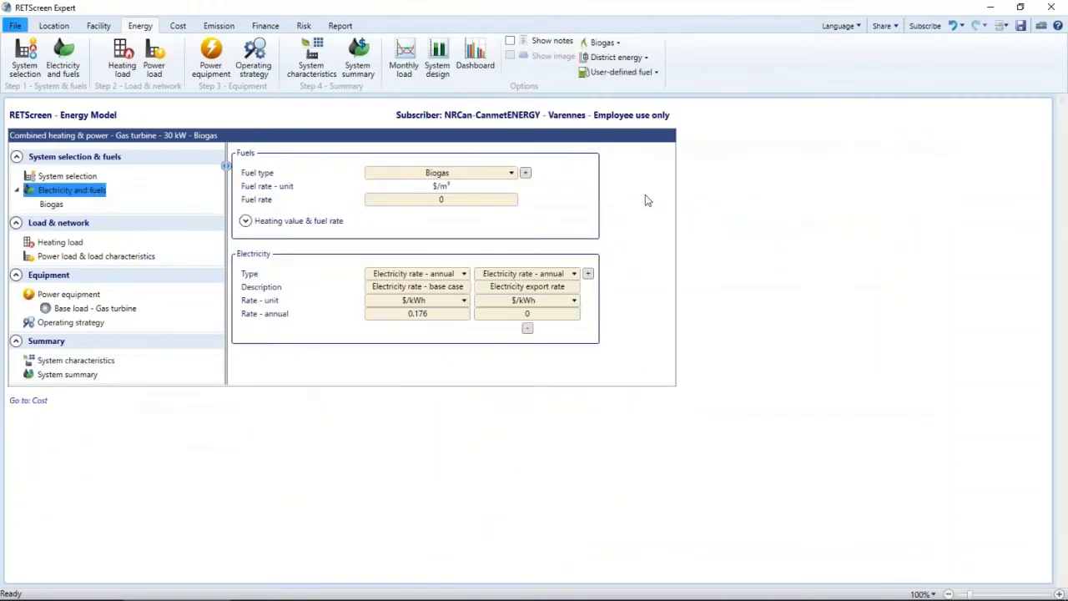
{"action": "left_click", "coordinate": [618, 44]}
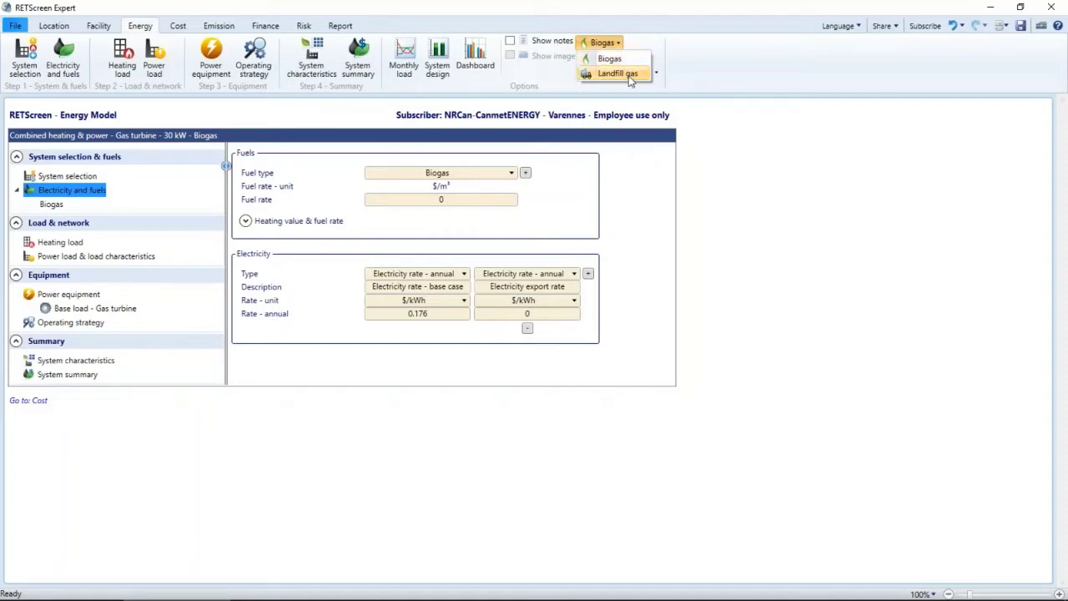
{"action": "left_click", "coordinate": [624, 74]}
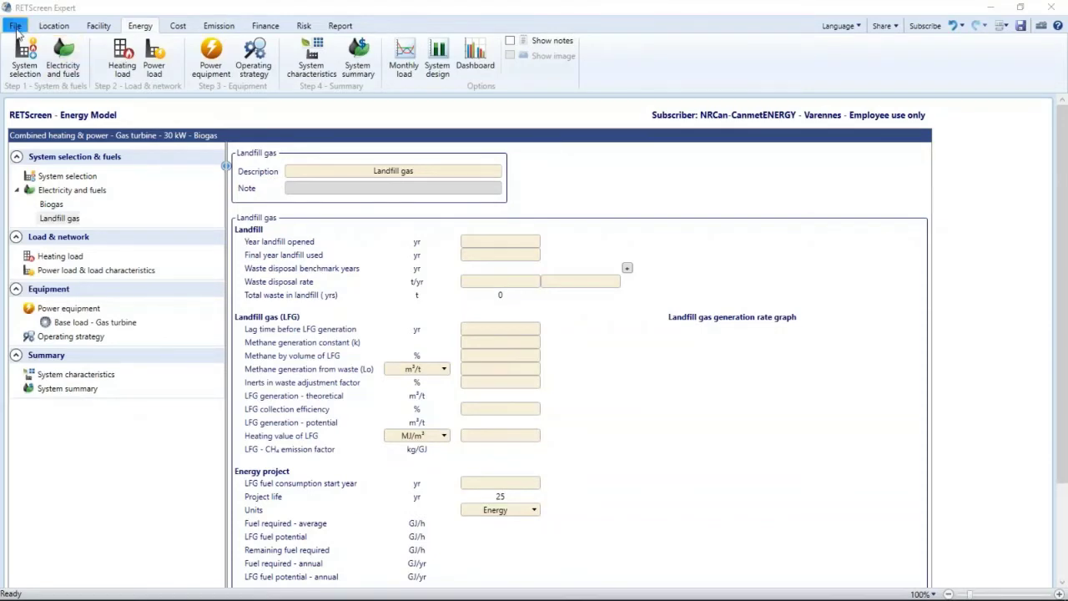
- Search the case studies and templates for "Landfill gas"
{"action": "left_click", "coordinate": [15, 26]}
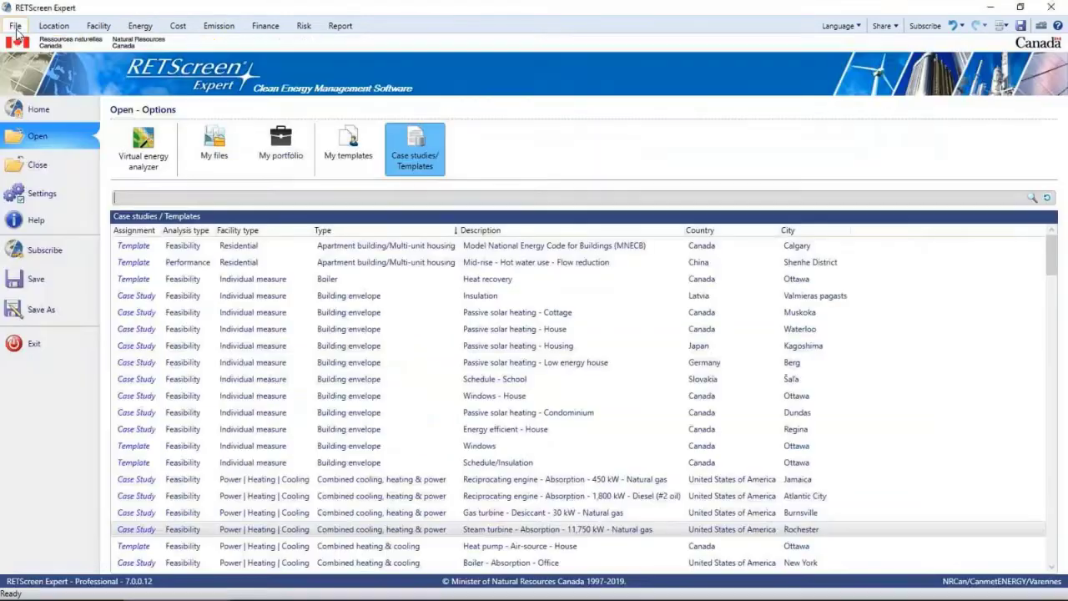
{"action": "left_click", "coordinate": [274, 198]}
{"action": "type", "text": "Landfill gas"}
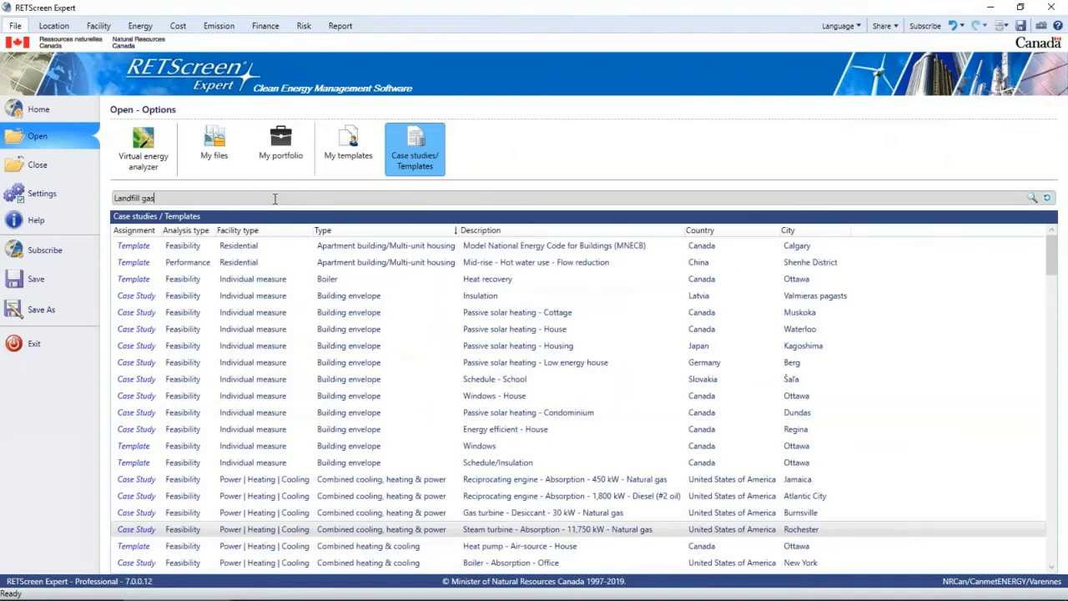
{"action": "key", "text": "Return"}
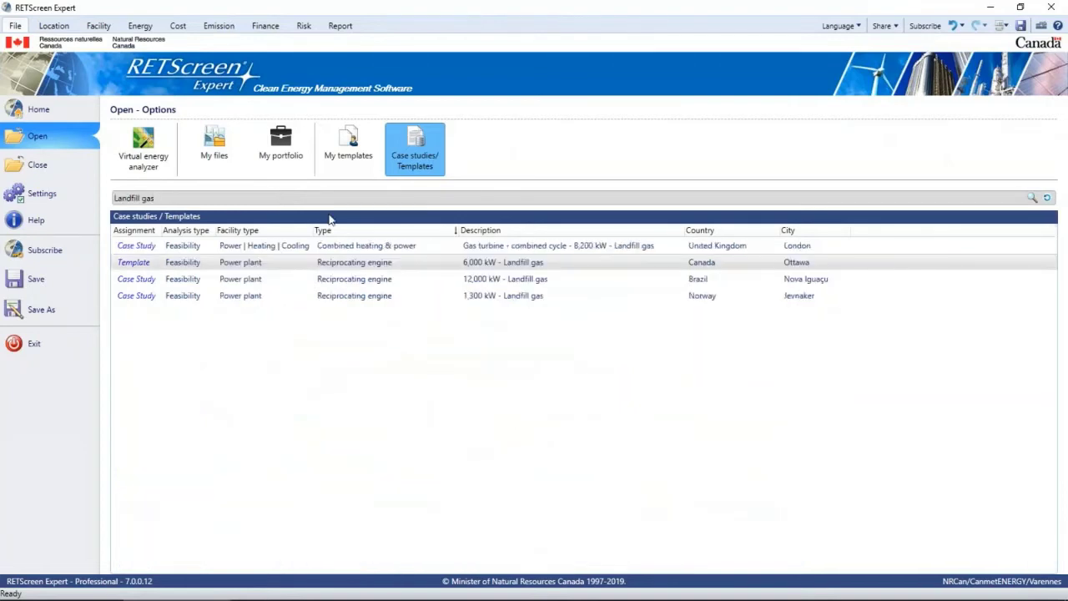
- Open the London 8,200 kW landfill gas combined-cycle case study without saving changes and examine its Landfill gas fuel inputs and generation graph
{"action": "double_click", "coordinate": [417, 248]}
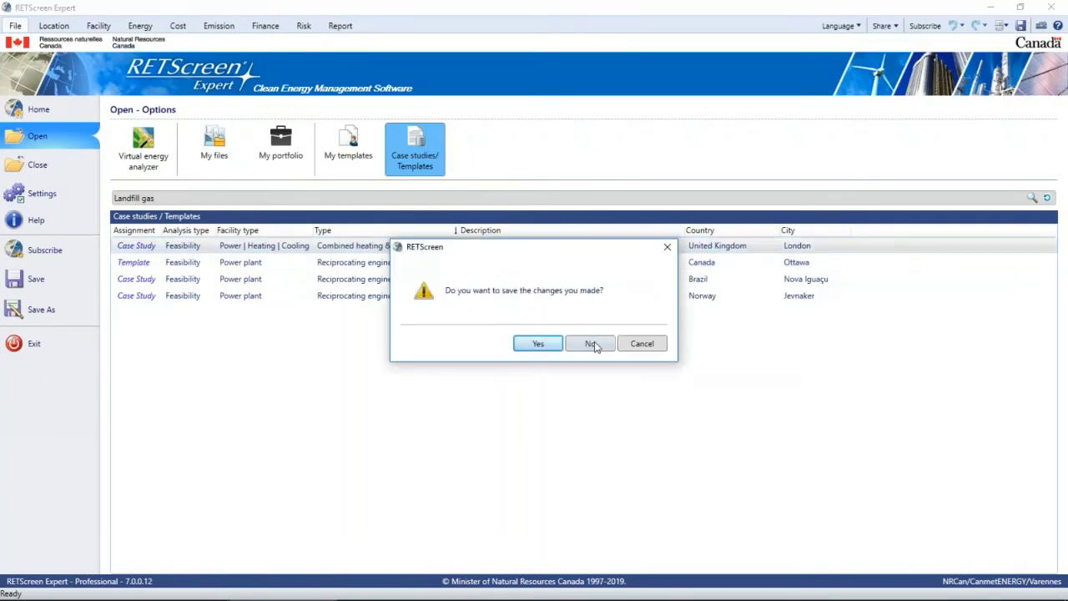
{"action": "left_click", "coordinate": [591, 343]}
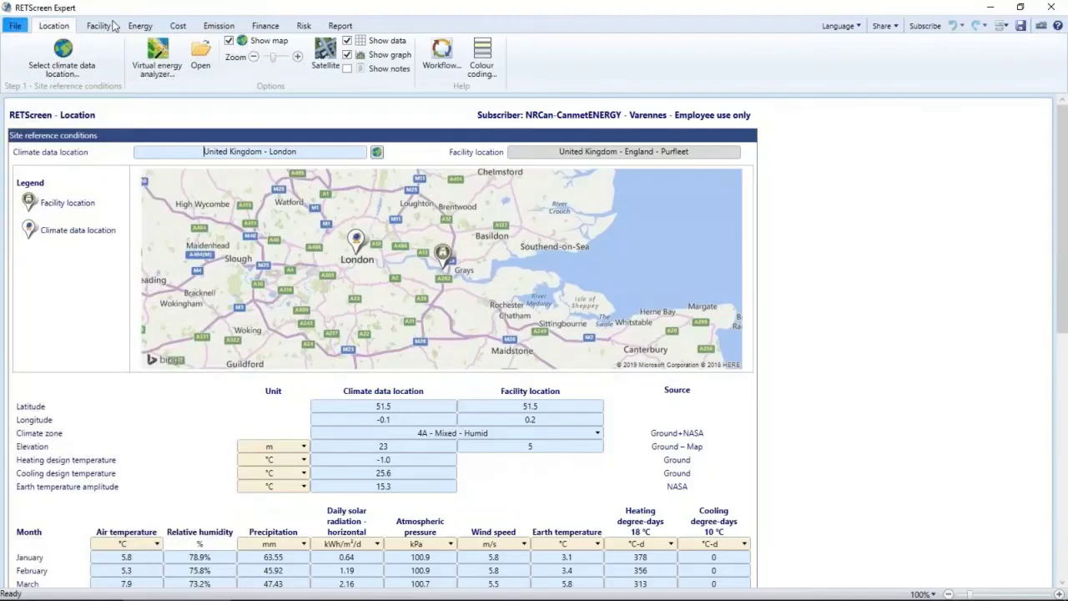
{"action": "left_click", "coordinate": [132, 27]}
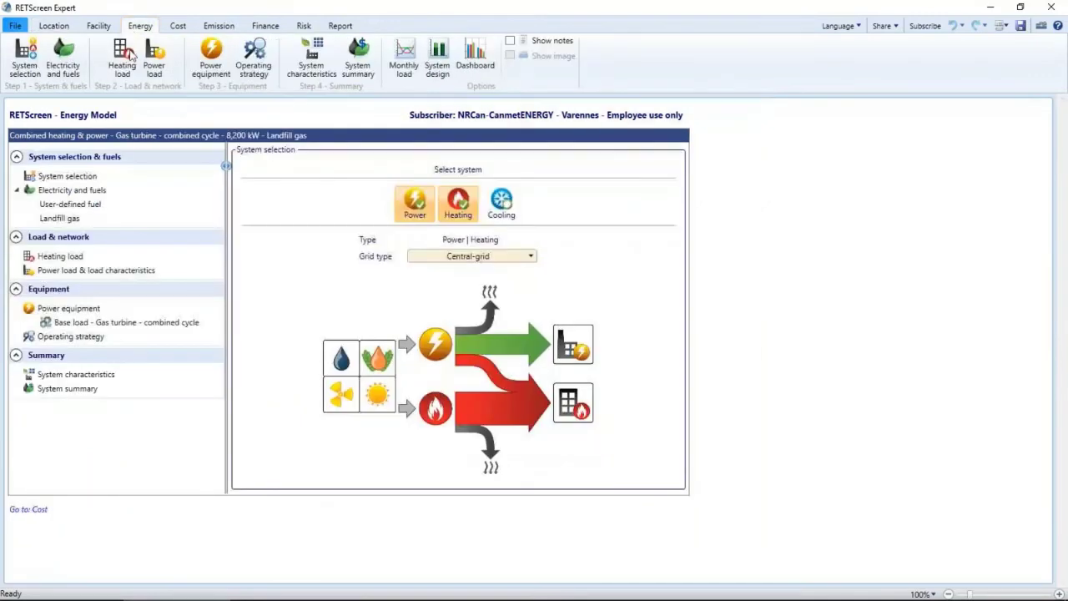
{"action": "left_click", "coordinate": [68, 219]}
{"action": "scroll", "coordinate": [632, 499], "scroll_direction": "down", "scroll_amount": 3}
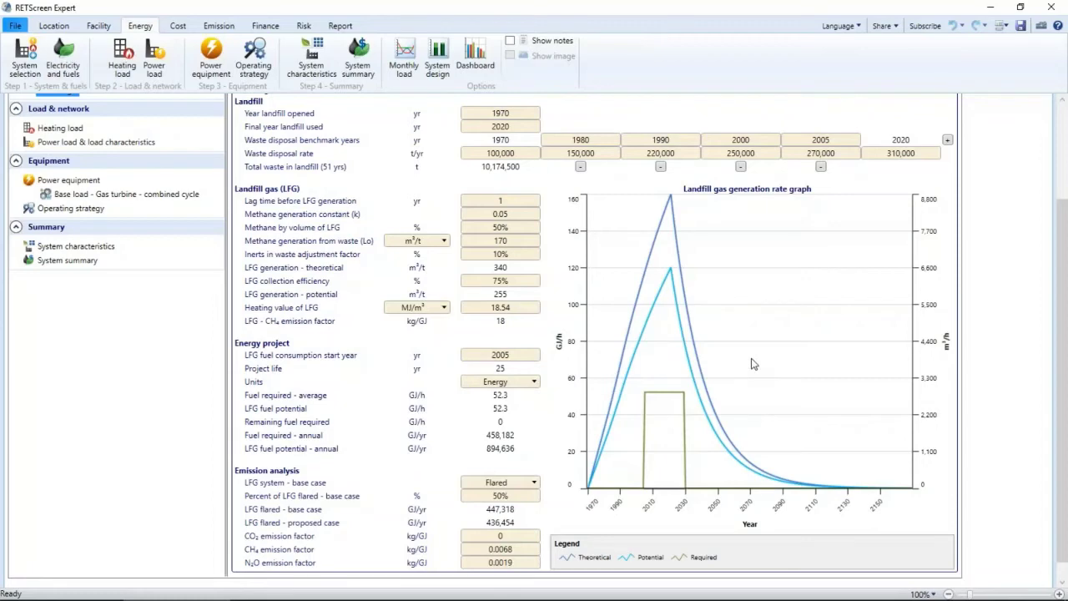
{"action": "scroll", "coordinate": [750, 364], "scroll_direction": "up", "scroll_amount": 2}
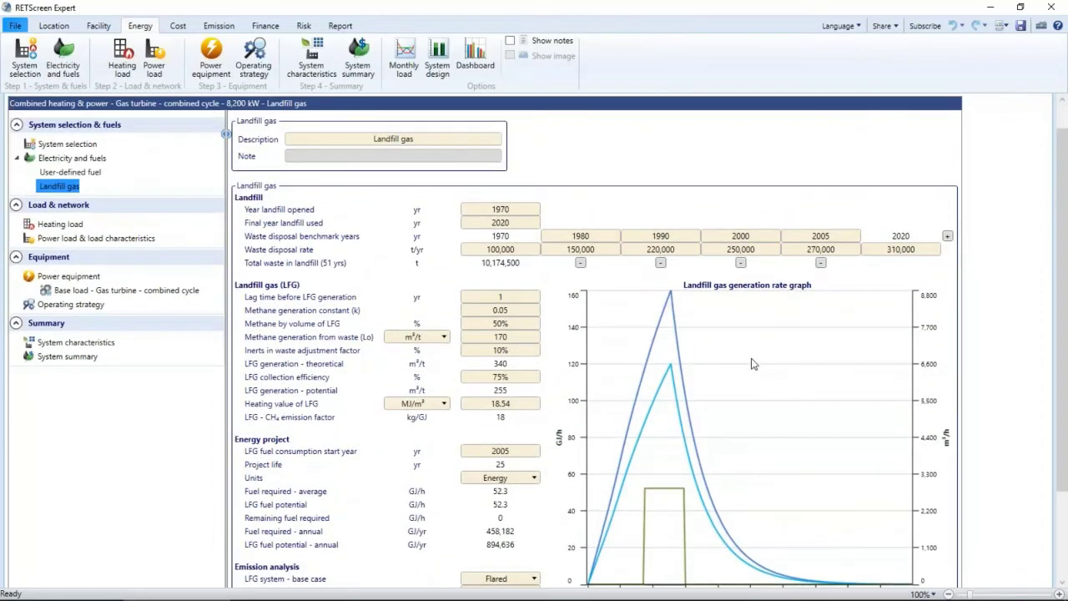
- Review the case study's base load gas turbine inputs and its Level 2 emission analysis, including the base and proposed case GHG summaries
{"action": "left_click", "coordinate": [164, 292]}
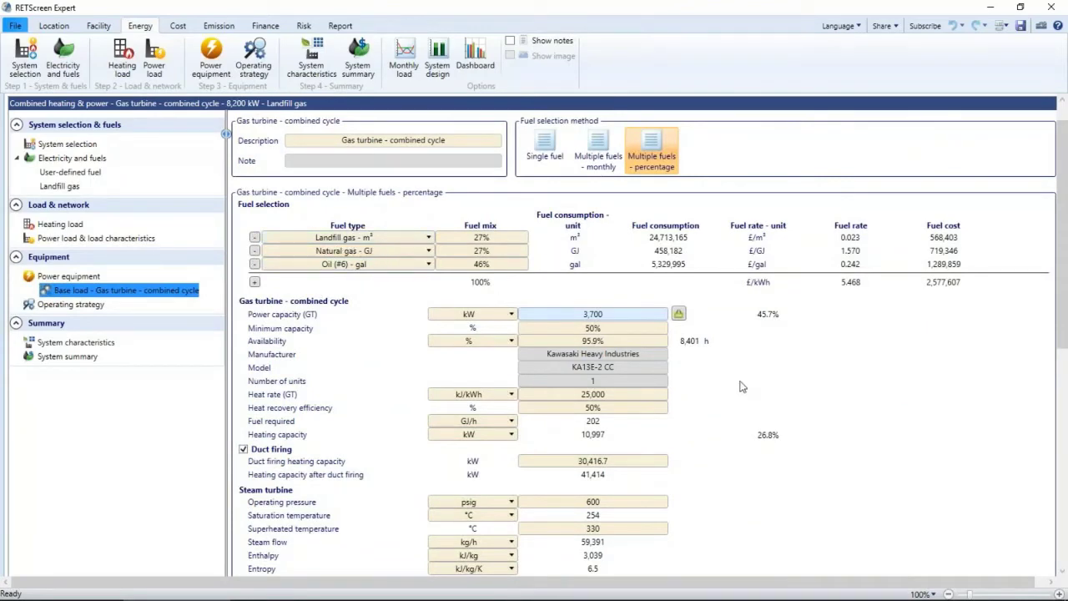
{"action": "left_click", "coordinate": [218, 25]}
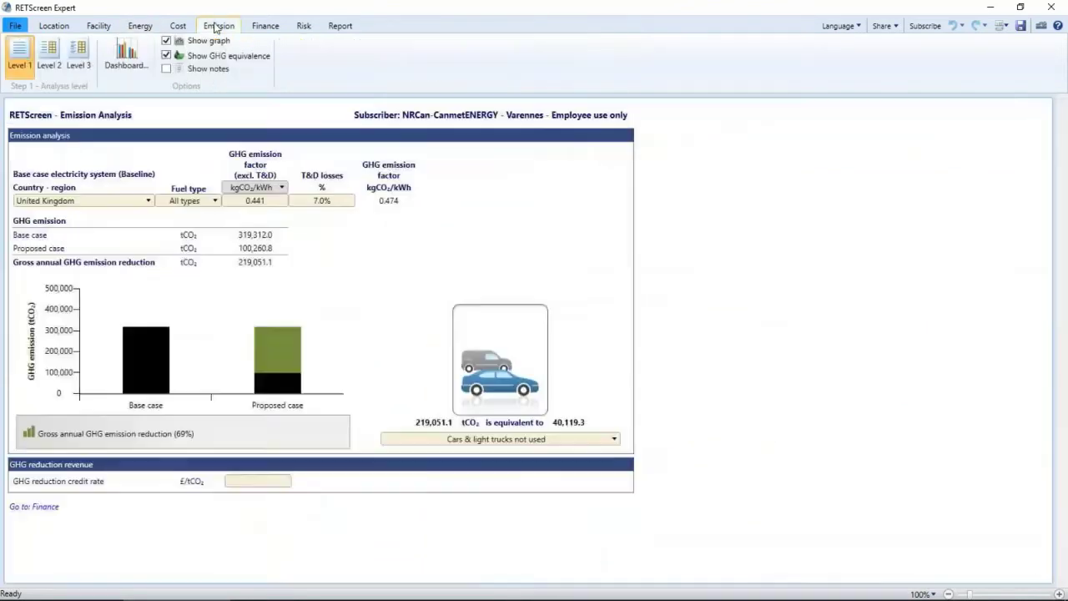
{"action": "left_click", "coordinate": [48, 51]}
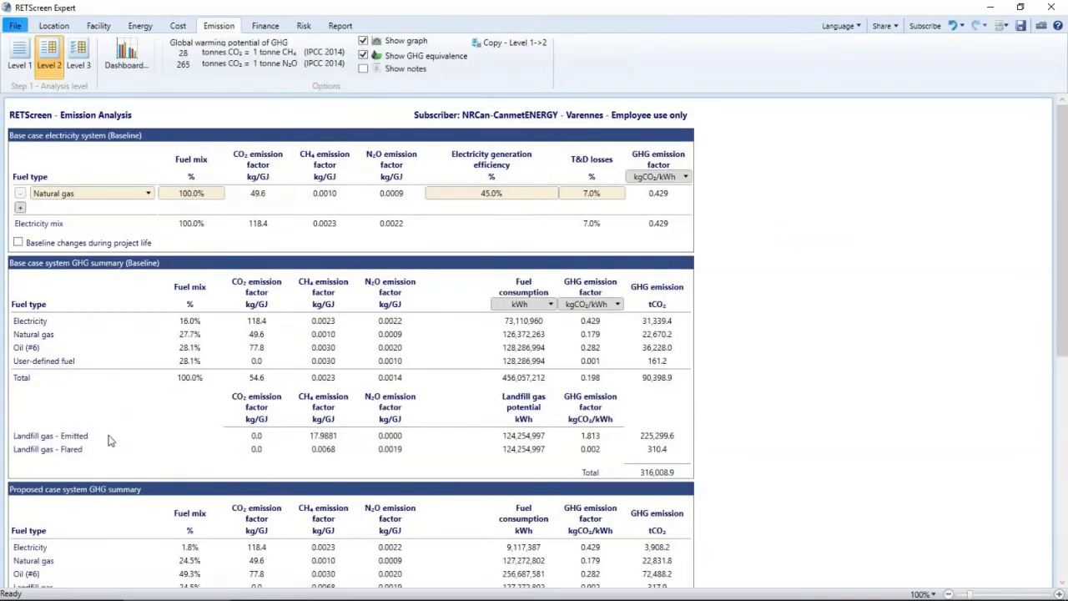
{"action": "scroll", "coordinate": [107, 438], "scroll_direction": "down", "scroll_amount": 3}
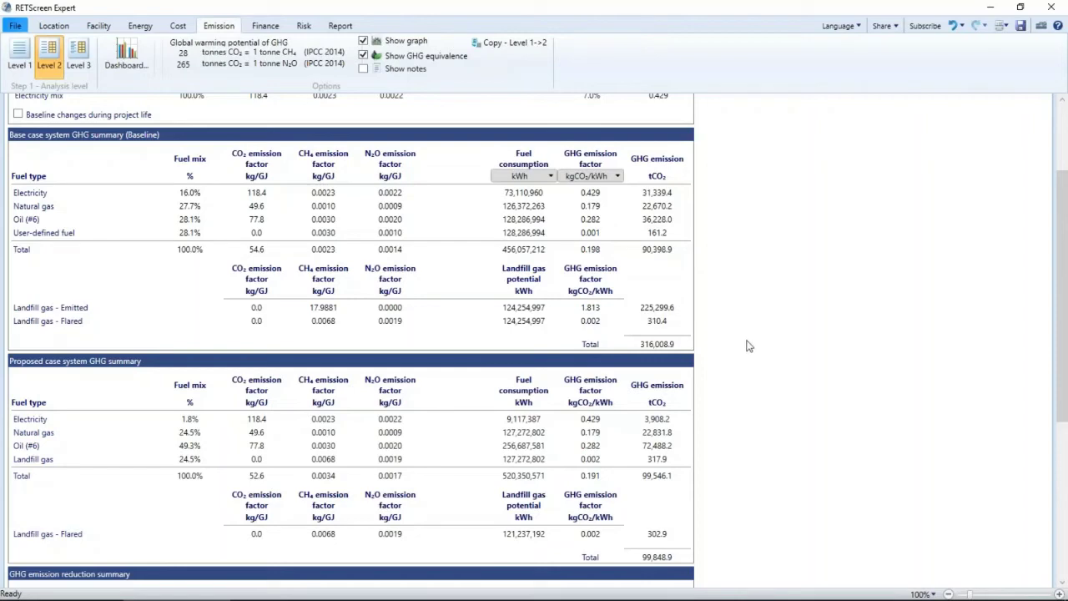
{"action": "scroll", "coordinate": [747, 346], "scroll_direction": "down", "scroll_amount": 5}
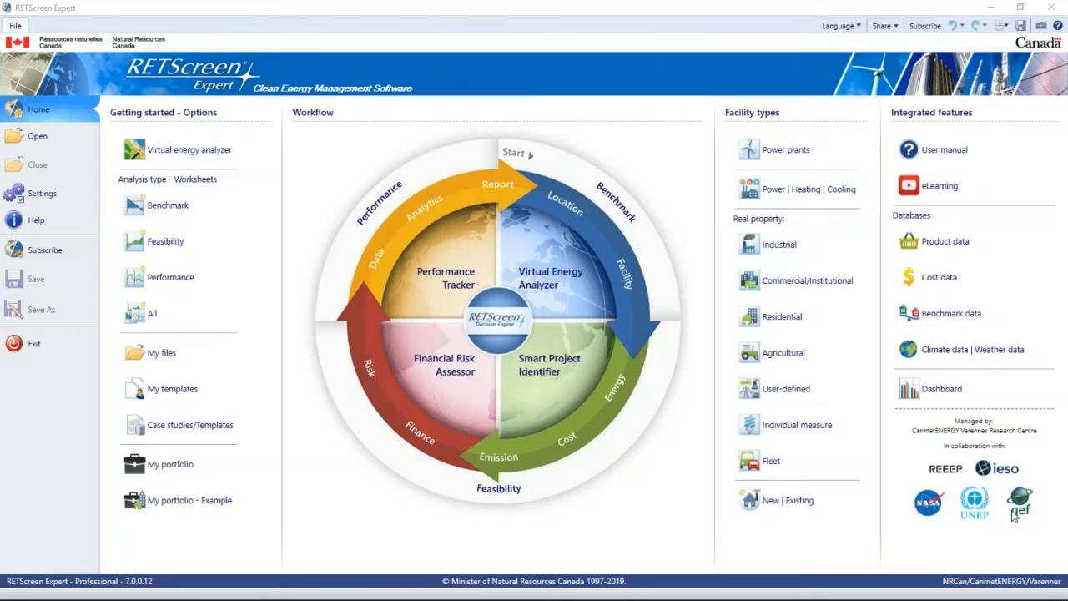
- Start a Feasibility analysis with facility type Power | Heating | Cooling and type Combined heating & cooling, and view its energy model's system selection
{"action": "left_click", "coordinate": [181, 252]}
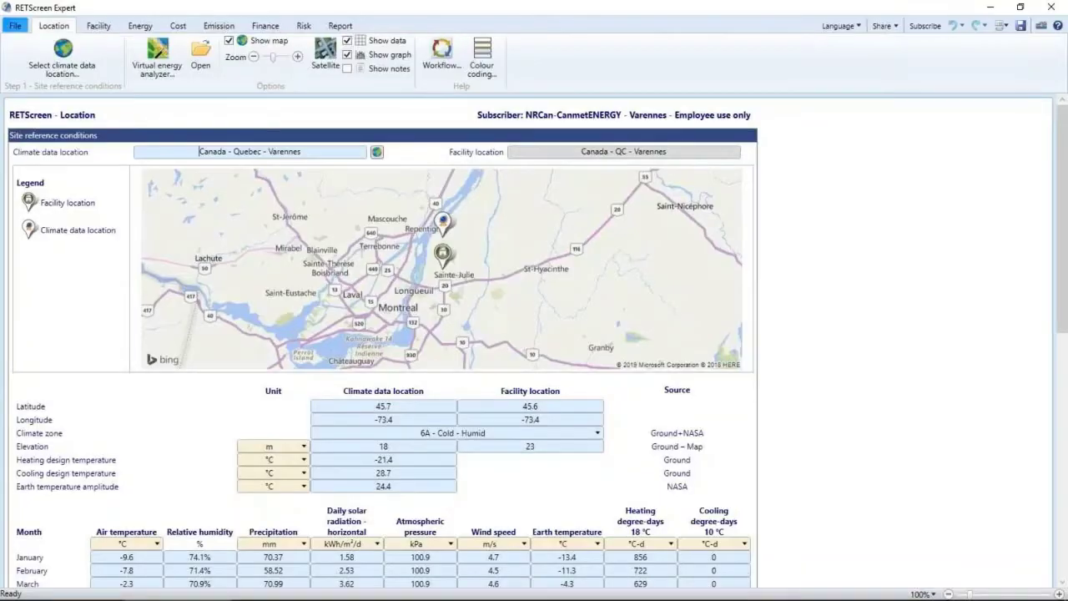
{"action": "left_click", "coordinate": [99, 30]}
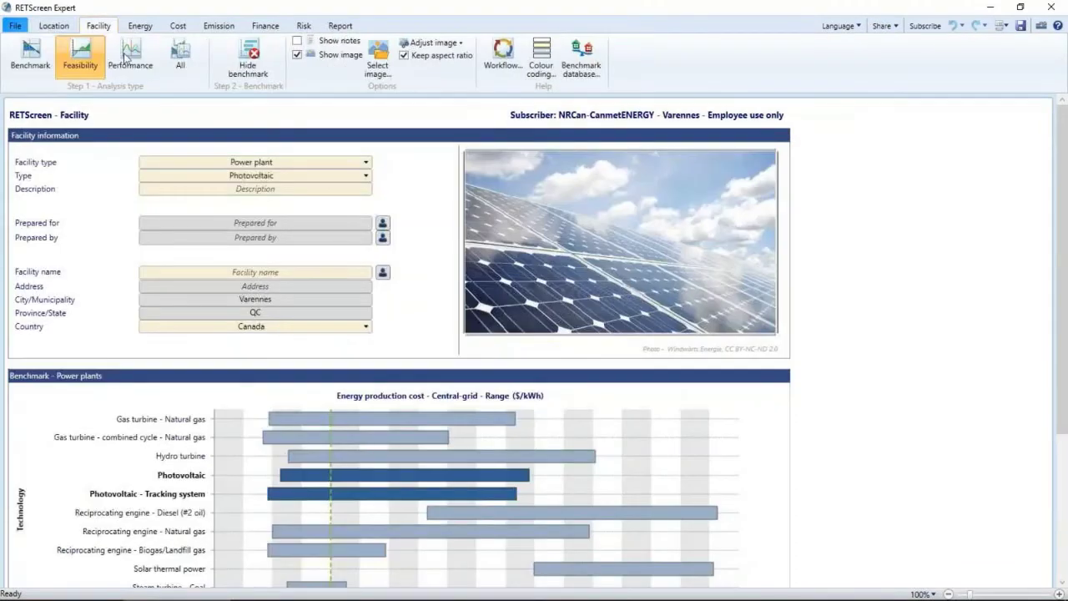
{"action": "left_click", "coordinate": [279, 165]}
{"action": "left_click", "coordinate": [283, 200]}
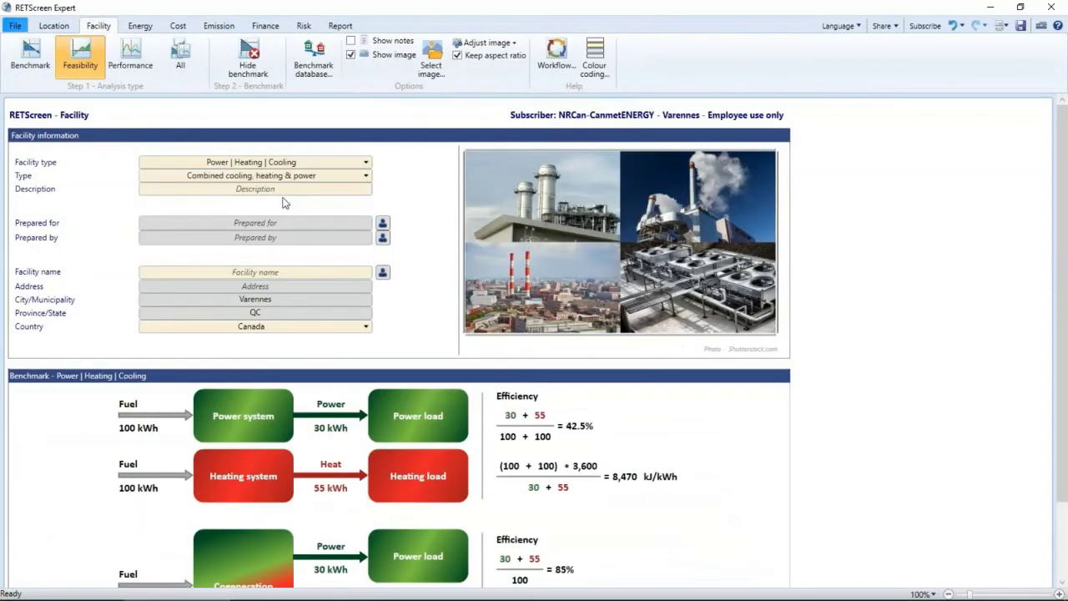
{"action": "left_click", "coordinate": [333, 179]}
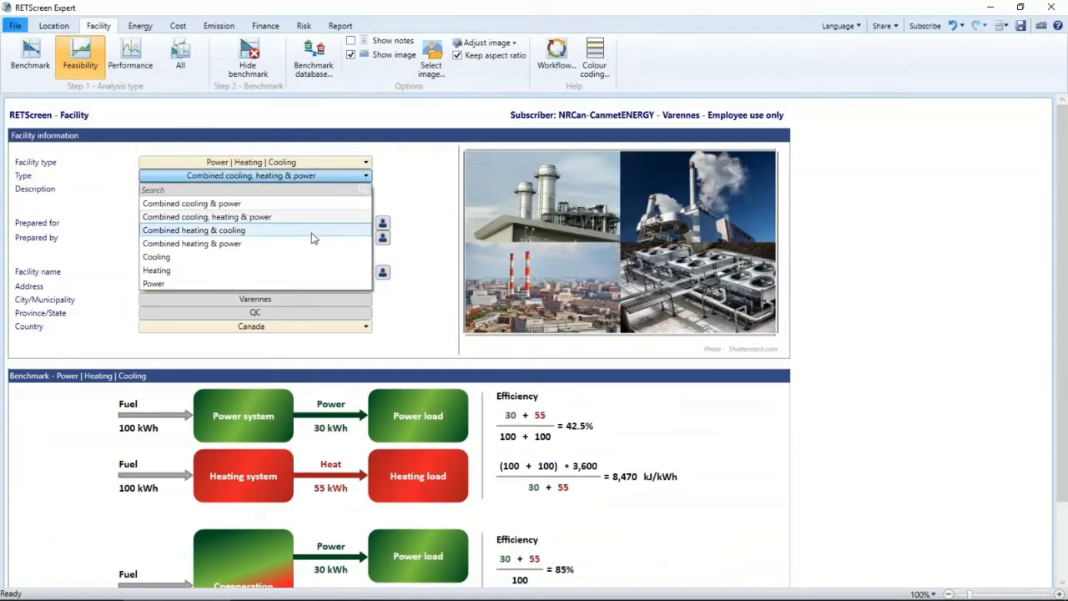
{"action": "left_click", "coordinate": [312, 234]}
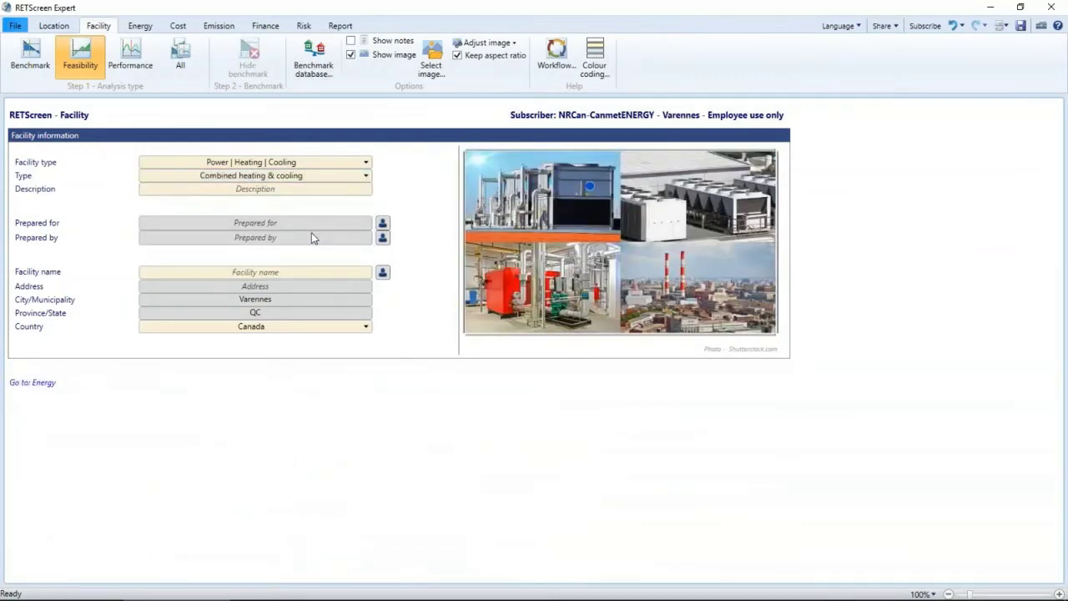
{"action": "left_click", "coordinate": [141, 26]}
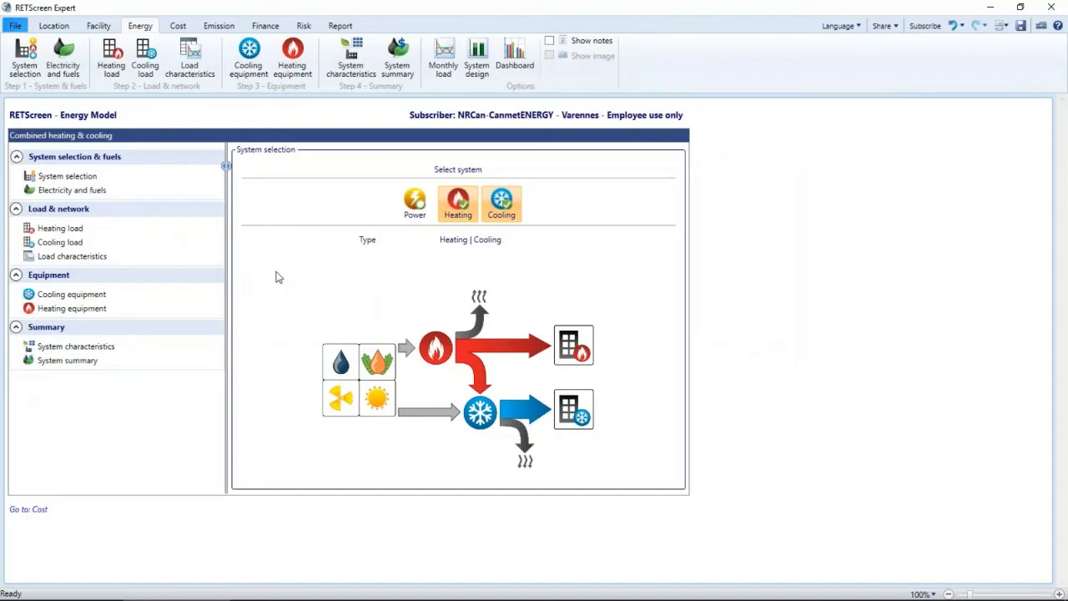
- Add the Ground heat exchanger to the specific project costs in the Level 3 cost analysis and review the tool's vertical closed-loop inputs
{"action": "left_click", "coordinate": [179, 26]}
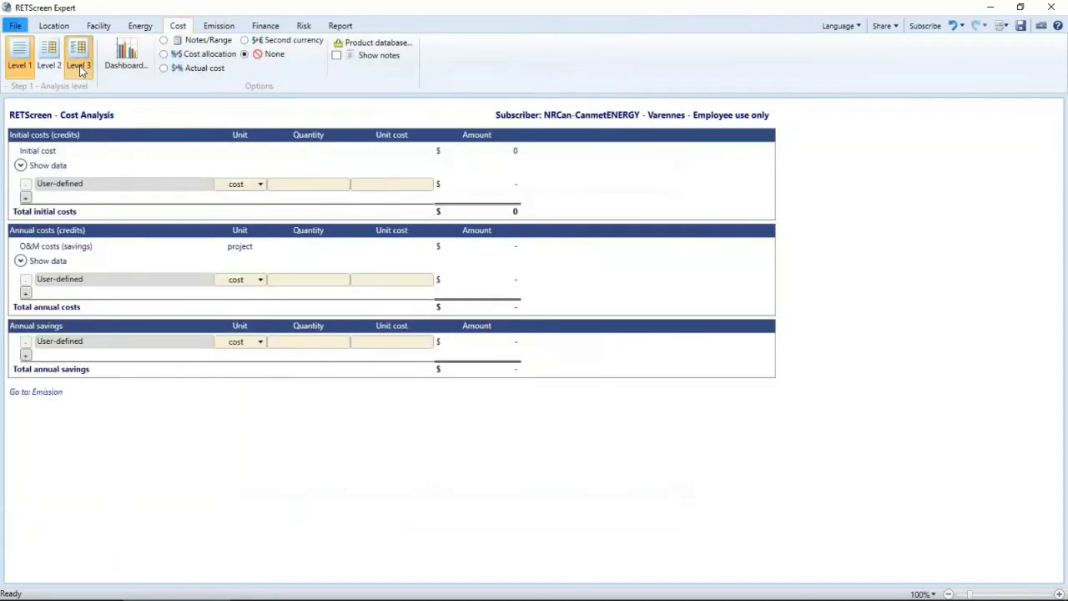
{"action": "scroll", "coordinate": [332, 386], "scroll_direction": "down", "scroll_amount": 6}
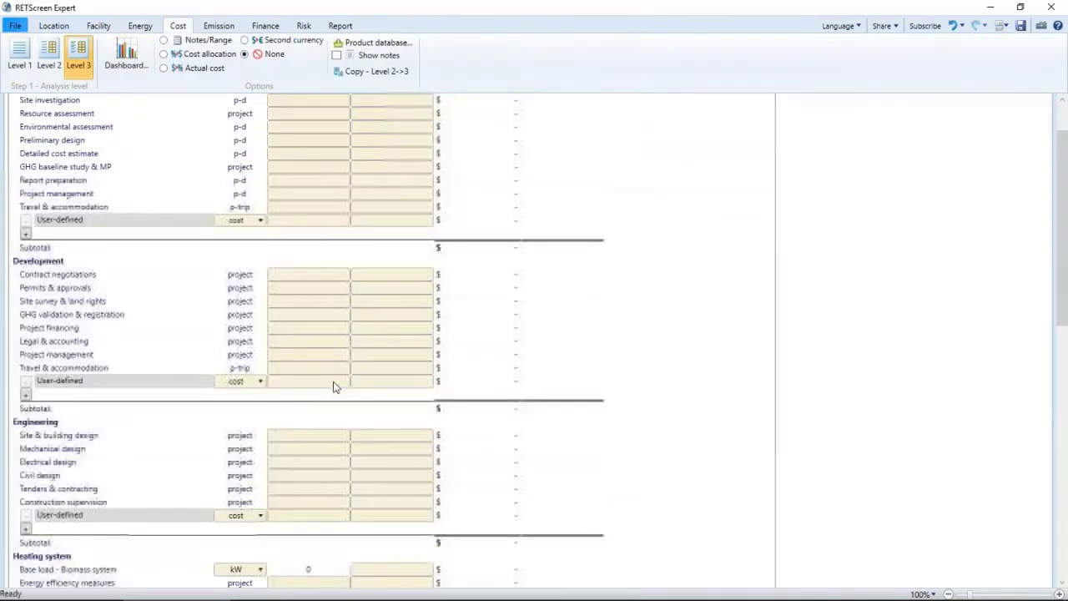
{"action": "scroll", "coordinate": [332, 386], "scroll_direction": "down", "scroll_amount": 5}
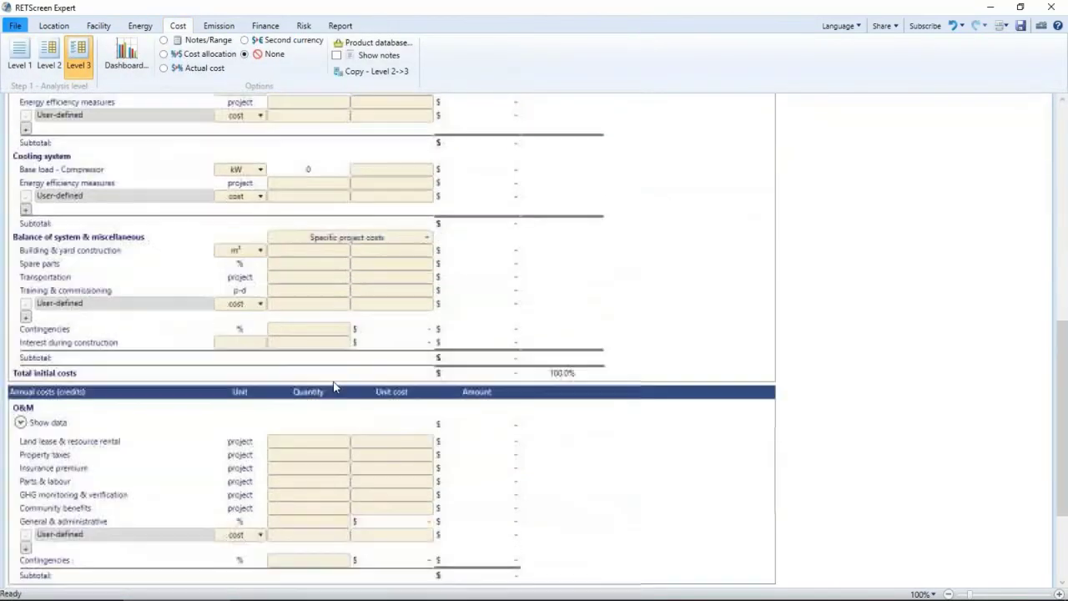
{"action": "left_click", "coordinate": [424, 238]}
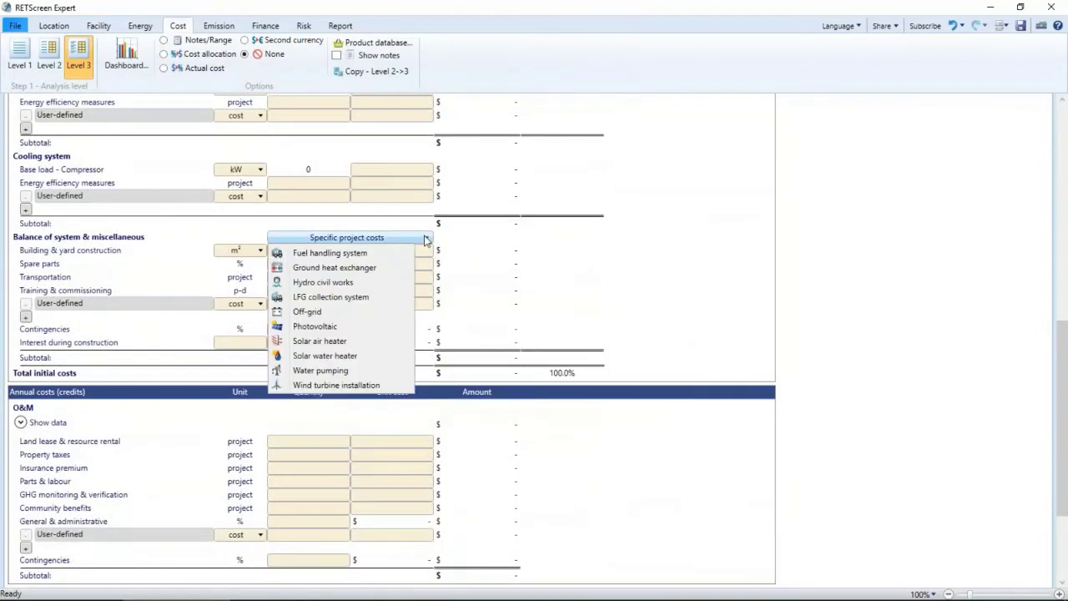
{"action": "left_click", "coordinate": [372, 268]}
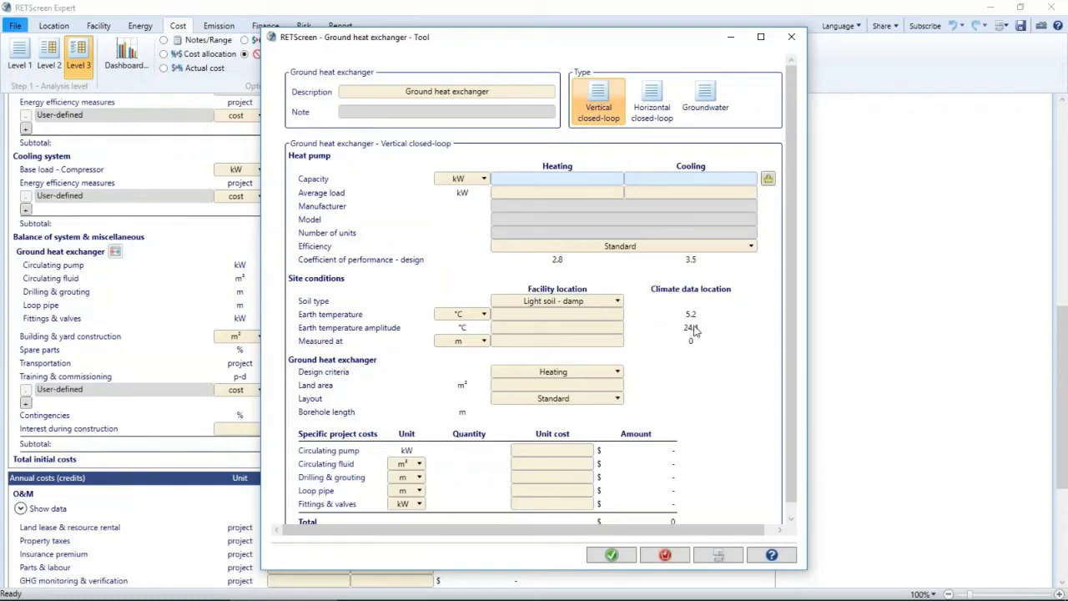
{"action": "scroll", "coordinate": [732, 376], "scroll_direction": "down", "scroll_amount": 1}
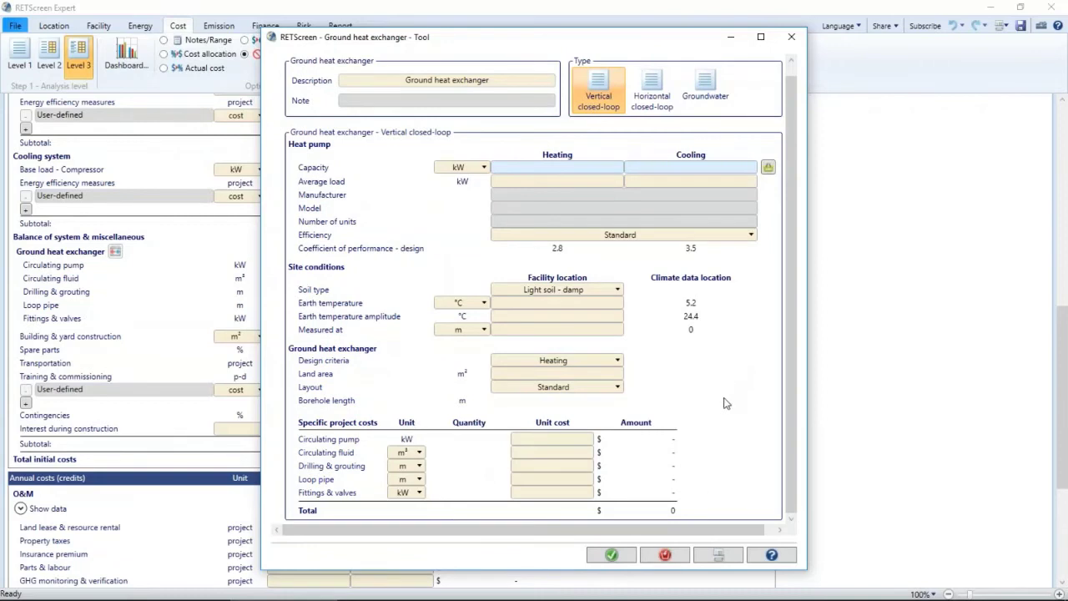
{"action": "left_click", "coordinate": [791, 39]}
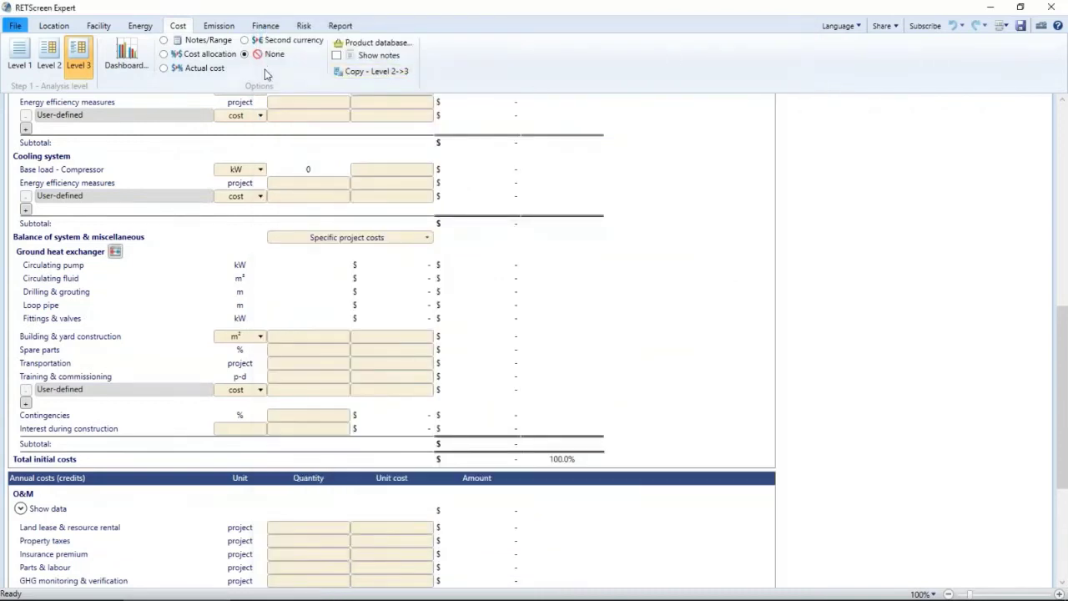
- Start the Virtual energy analyzer with facility type Power | Heating | Cooling and type Combined heating & cooling
{"action": "left_click", "coordinate": [14, 27]}
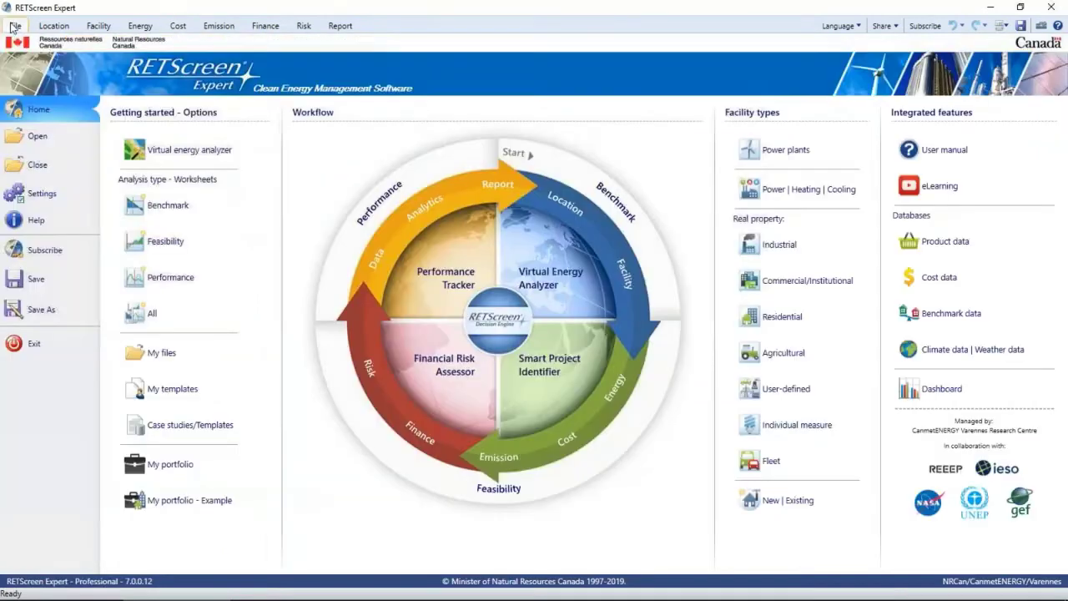
{"action": "left_click", "coordinate": [213, 159]}
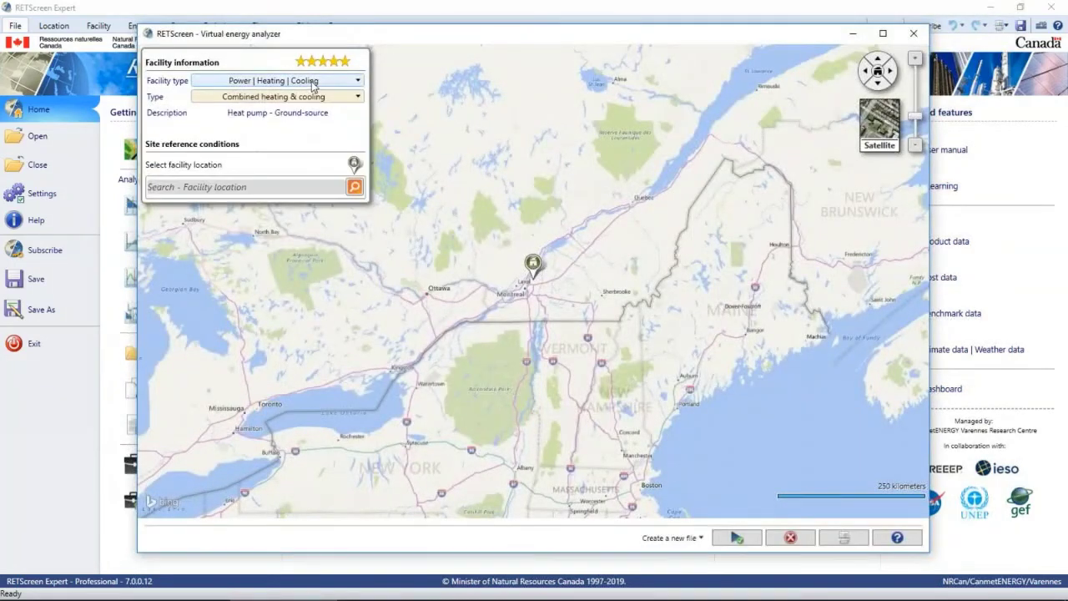
{"action": "left_click", "coordinate": [330, 83]}
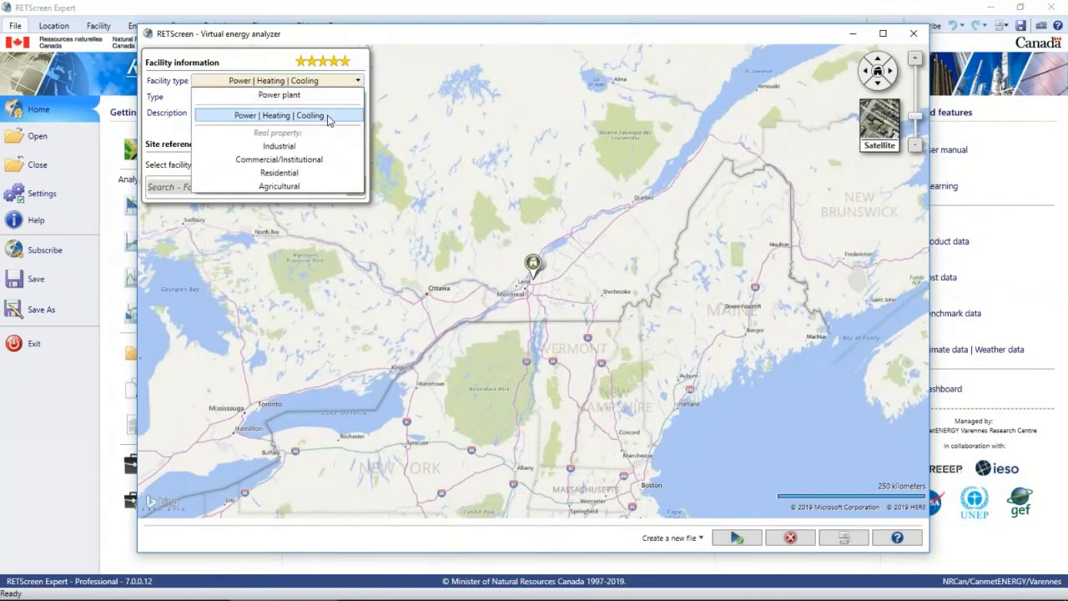
{"action": "left_click", "coordinate": [329, 111]}
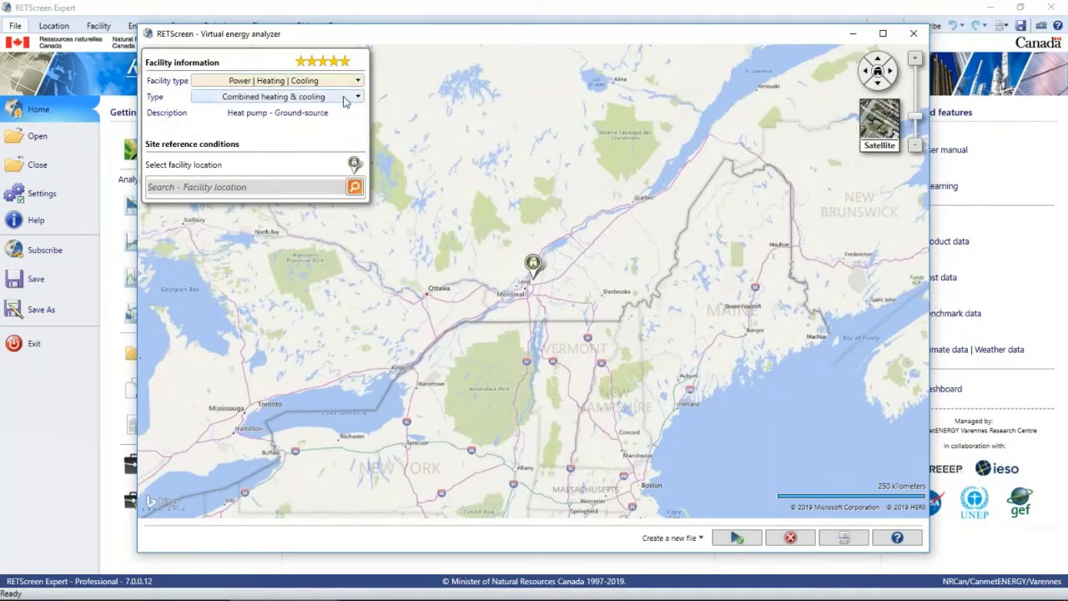
{"action": "left_click", "coordinate": [346, 100]}
{"action": "left_click", "coordinate": [334, 140]}
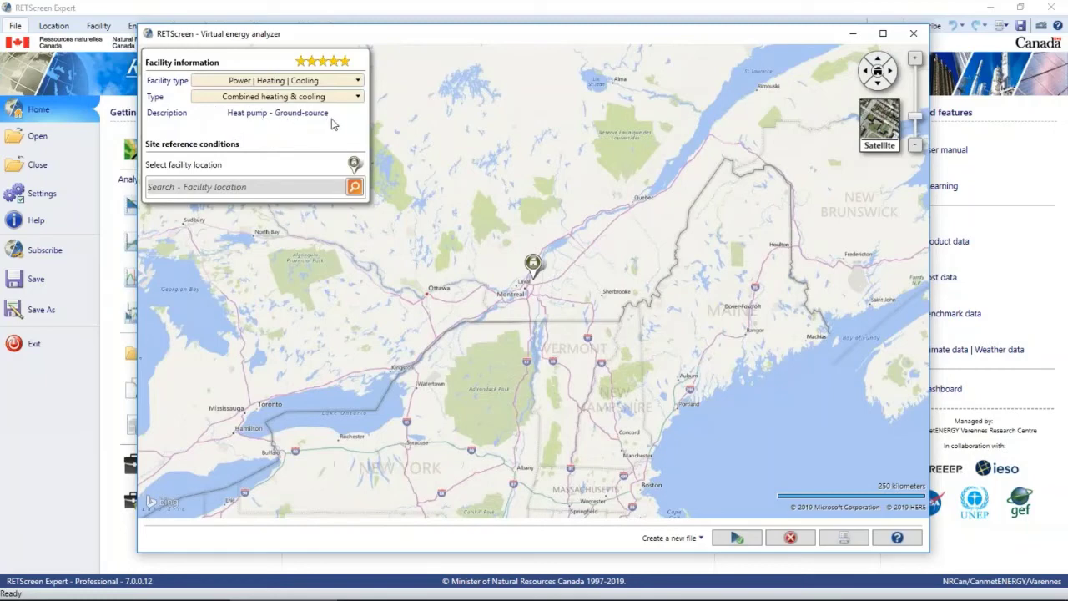
- Set the facility location to Toronto, ON and create the new file without saving the current one
{"action": "left_click", "coordinate": [287, 188]}
{"action": "type", "text": "toronto"}
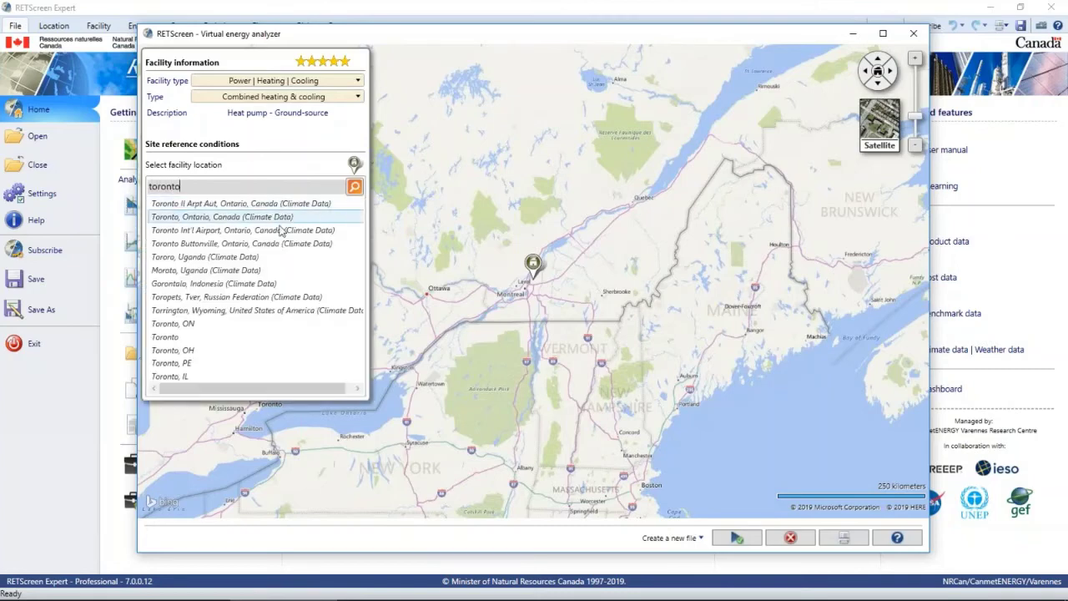
{"action": "left_click", "coordinate": [241, 325]}
{"action": "left_click", "coordinate": [353, 190]}
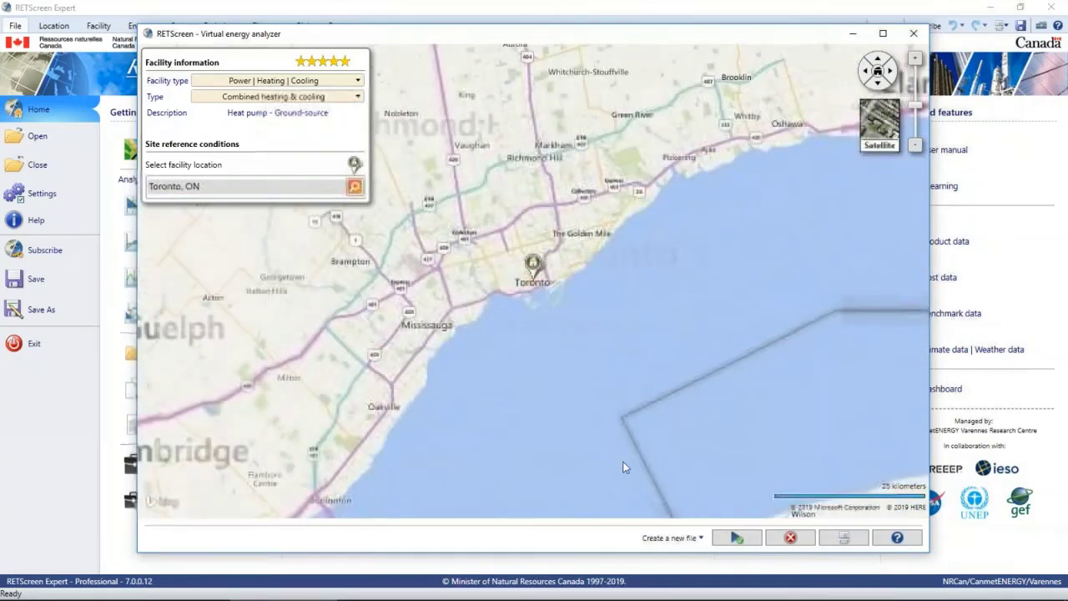
{"action": "left_click", "coordinate": [736, 537]}
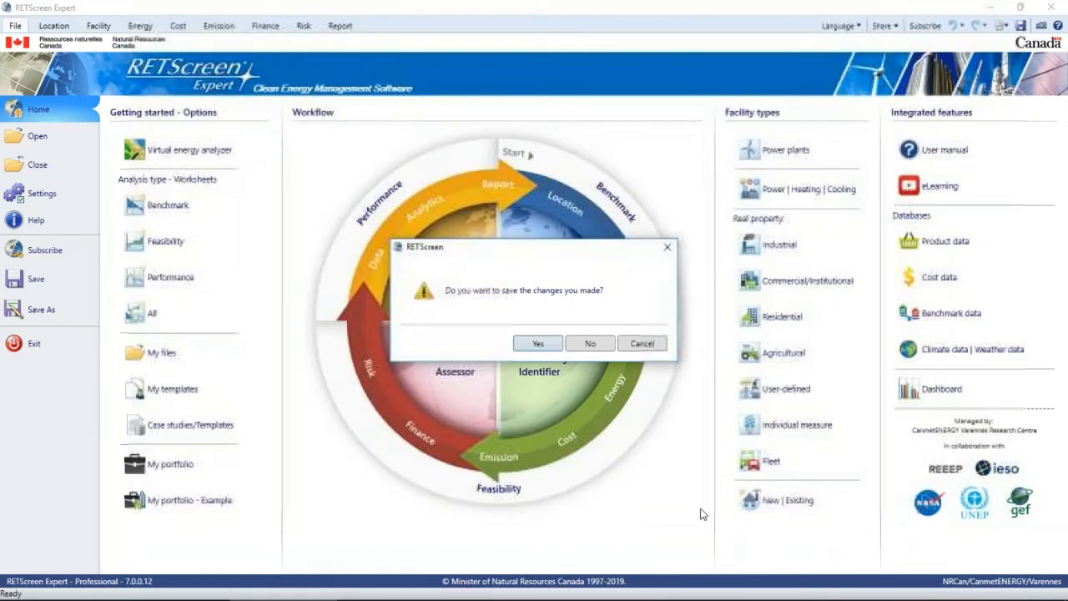
{"action": "left_click", "coordinate": [584, 345]}
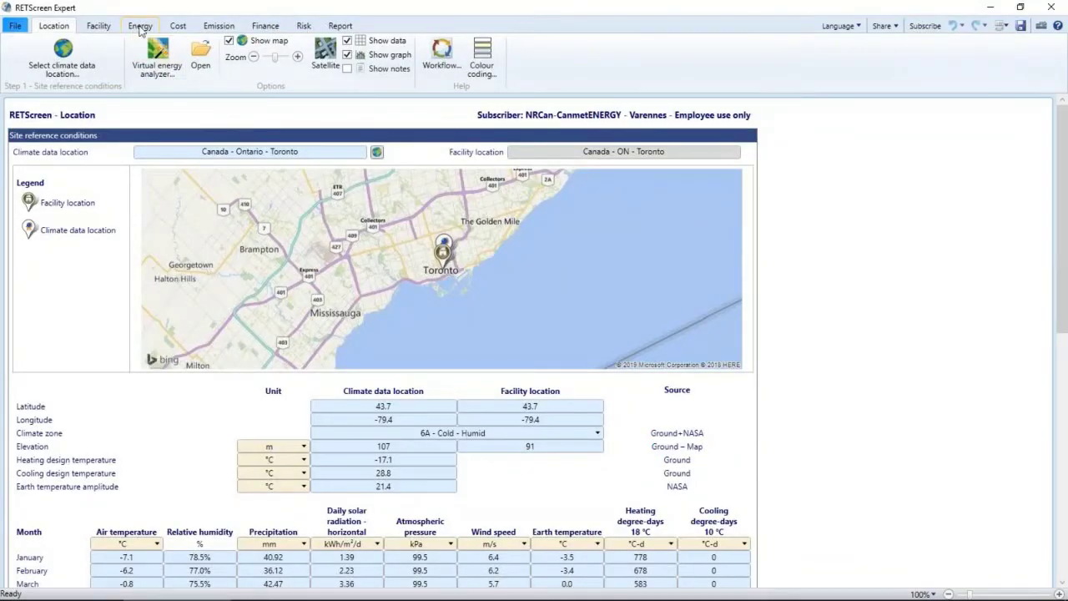
- Review the energy model's electricity and fuels, heating load and cooling load inputs for the Toronto project
{"action": "left_click", "coordinate": [139, 26]}
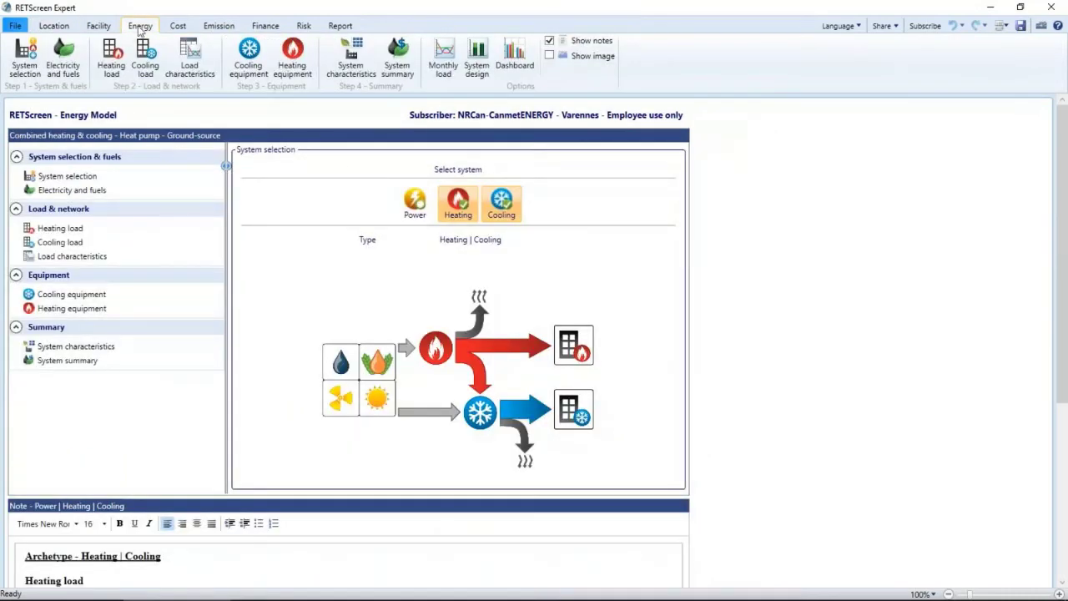
{"action": "left_click", "coordinate": [96, 191]}
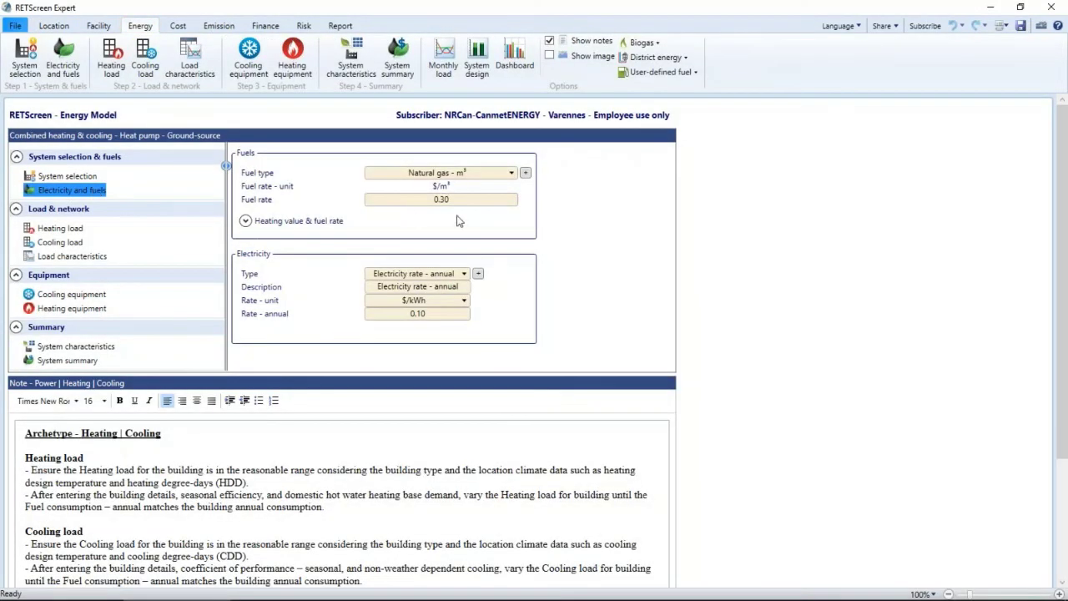
{"action": "left_click", "coordinate": [63, 231]}
{"action": "left_click", "coordinate": [67, 243]}
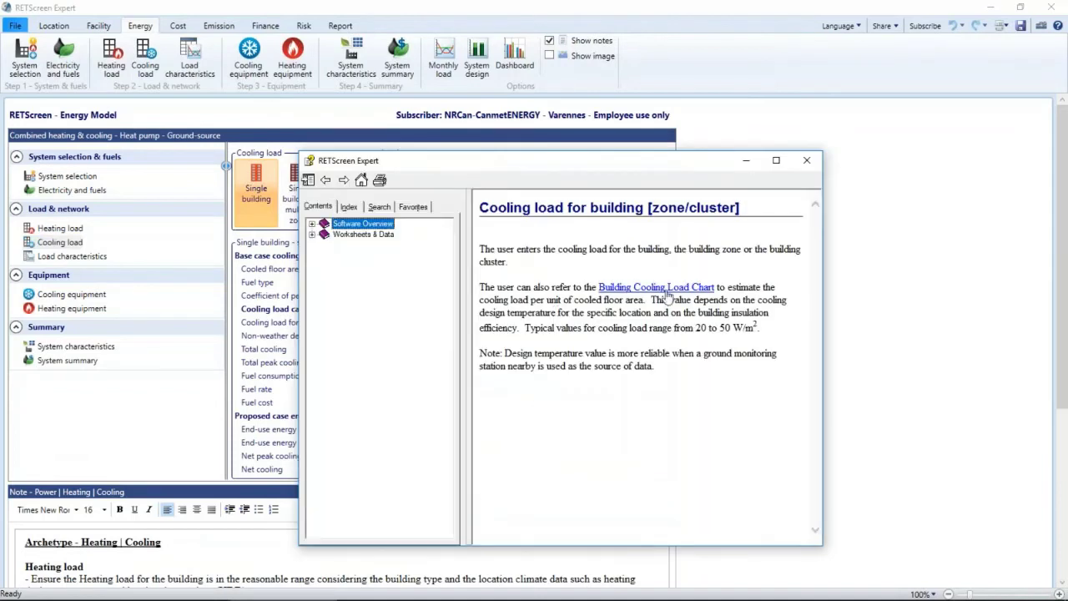
- Consult the Building Cooling Load Chart in the help for the building cooling load, including its insulation legend, and close the help
{"action": "left_click", "coordinate": [667, 291]}
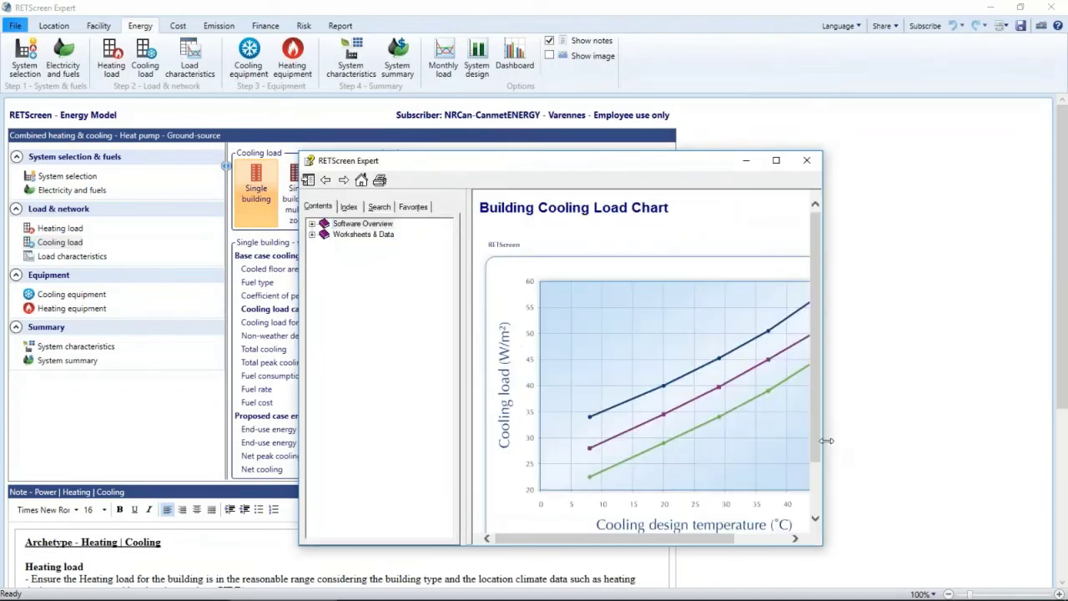
{"action": "left_click_drag", "start_coordinate": [824, 441], "coordinate": [943, 437]}
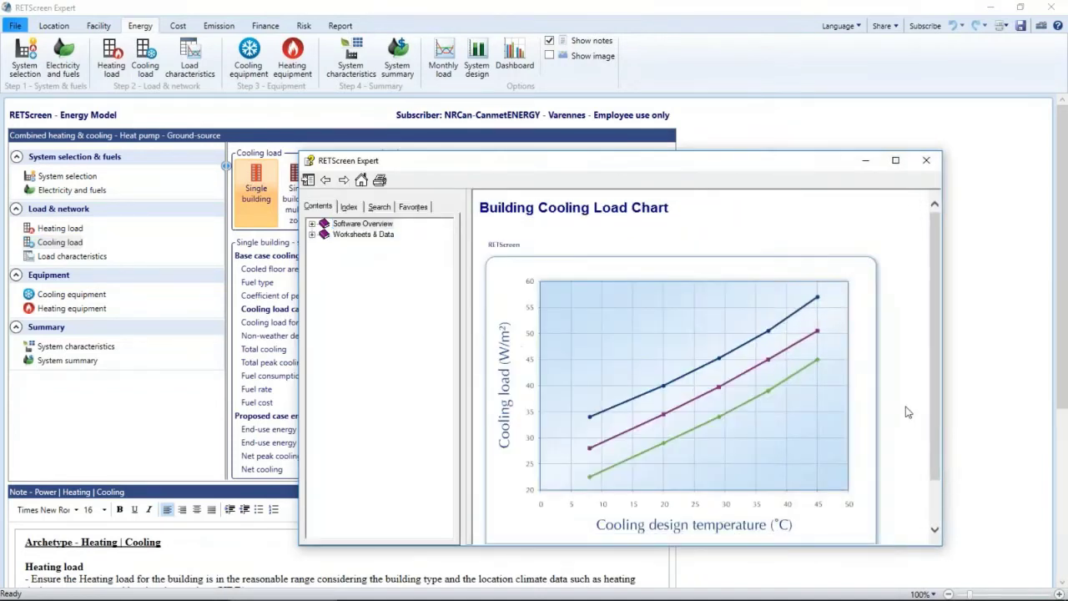
{"action": "scroll", "coordinate": [908, 412], "scroll_direction": "down", "scroll_amount": 1}
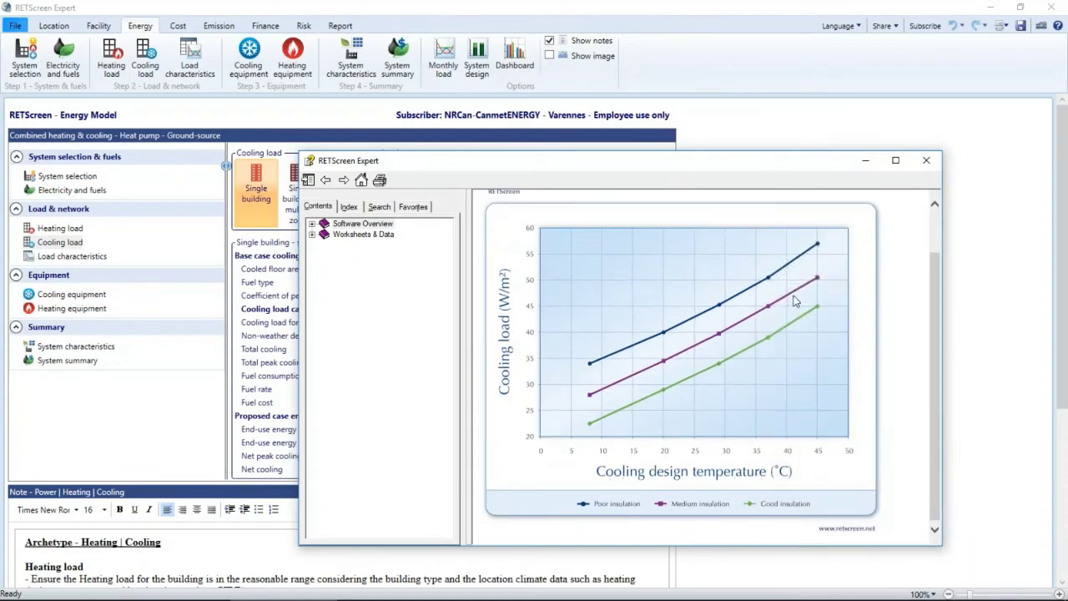
{"action": "left_click", "coordinate": [928, 164]}
- Review the base case and proposed case load characteristics with their monthly loads, system peak load and system energy
{"action": "left_click", "coordinate": [72, 256]}
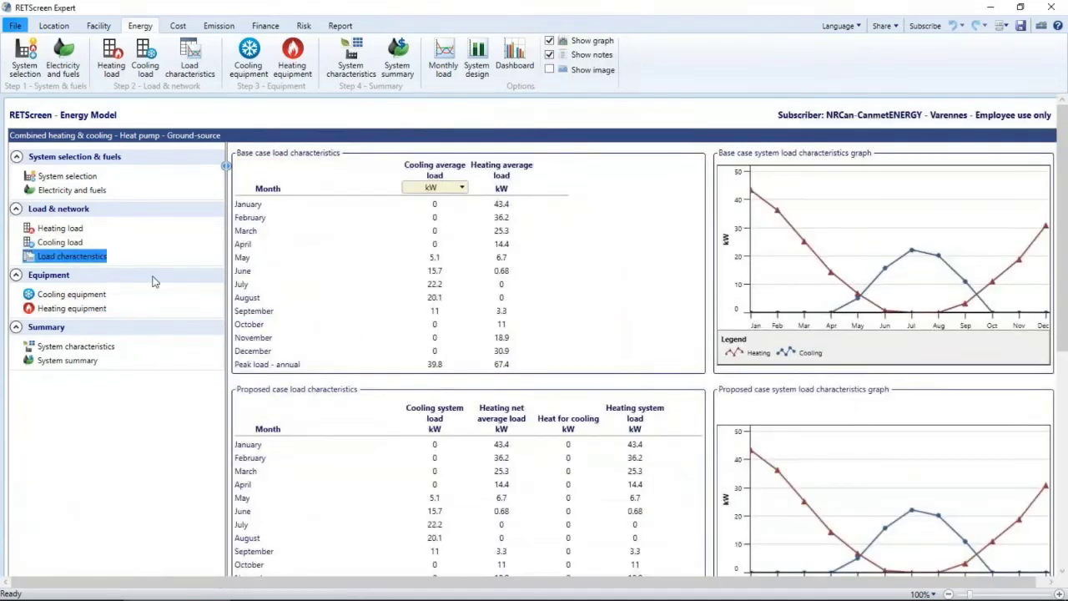
{"action": "scroll", "coordinate": [151, 279], "scroll_direction": "down", "scroll_amount": 1}
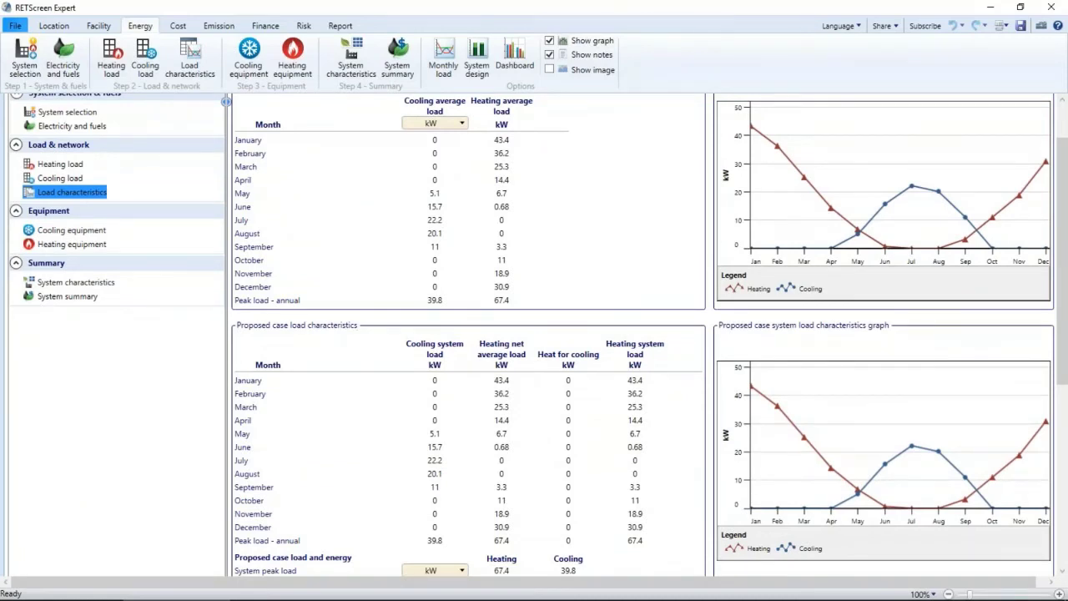
{"action": "scroll", "coordinate": [509, 393], "scroll_direction": "down", "scroll_amount": 2}
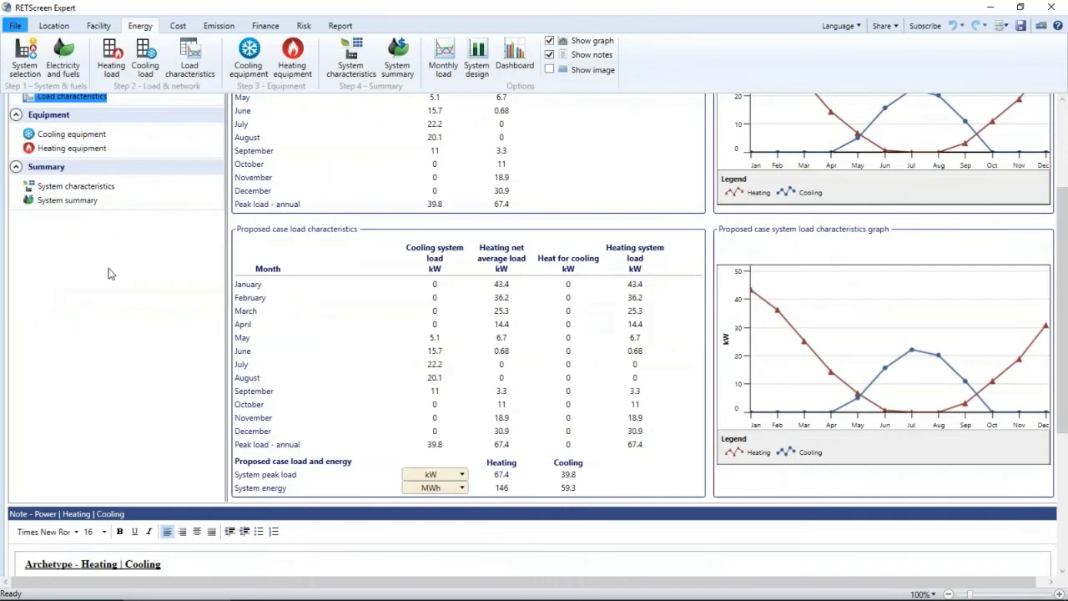
{"action": "scroll", "coordinate": [108, 268], "scroll_direction": "up", "scroll_amount": 1}
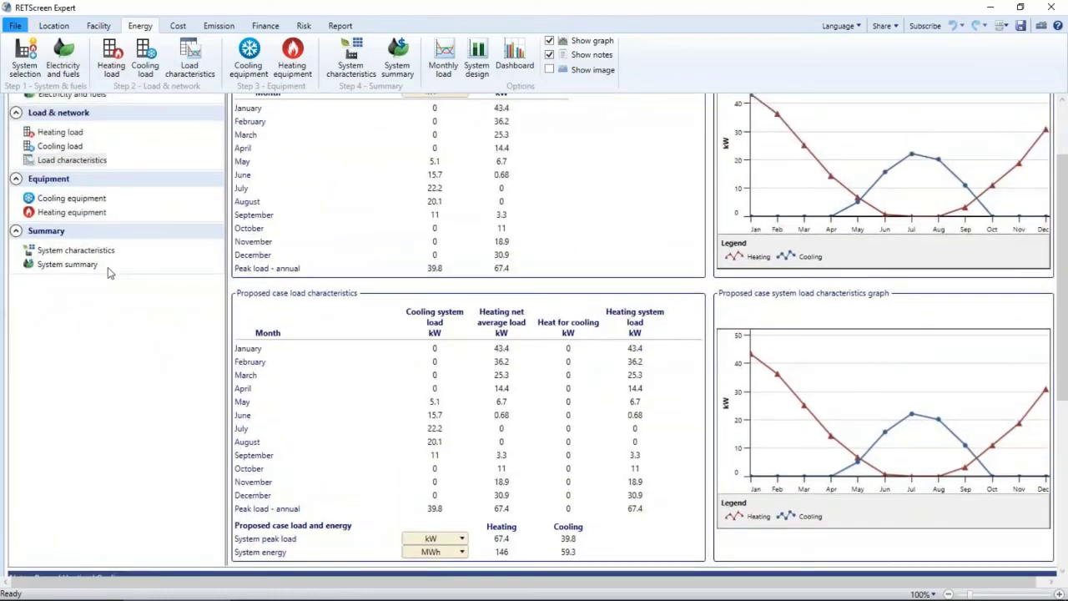
- Examine the proposed case base load cooling system, including the available technology options and the capacity, keeping Heat pump as the technology
{"action": "left_click", "coordinate": [88, 200]}
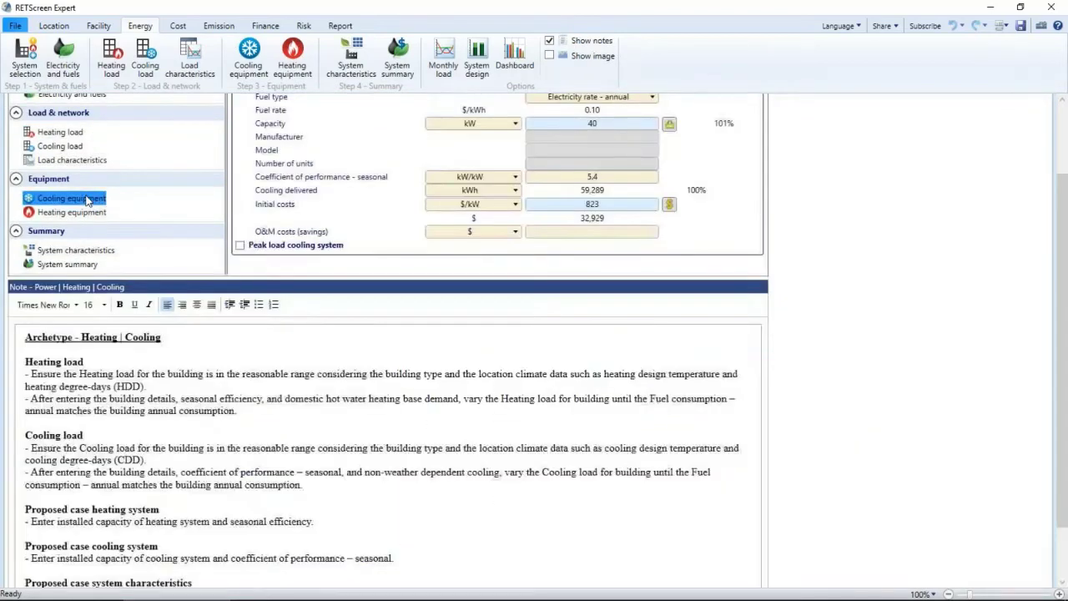
{"action": "scroll", "coordinate": [565, 267], "scroll_direction": "up", "scroll_amount": 2}
{"action": "left_click", "coordinate": [652, 181]}
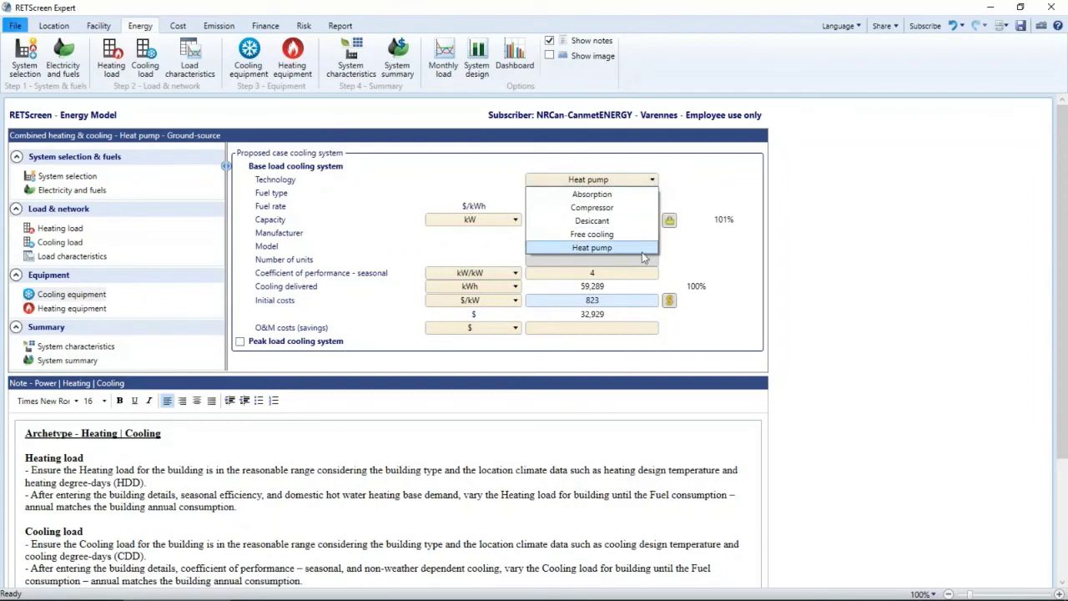
{"action": "left_click", "coordinate": [752, 246]}
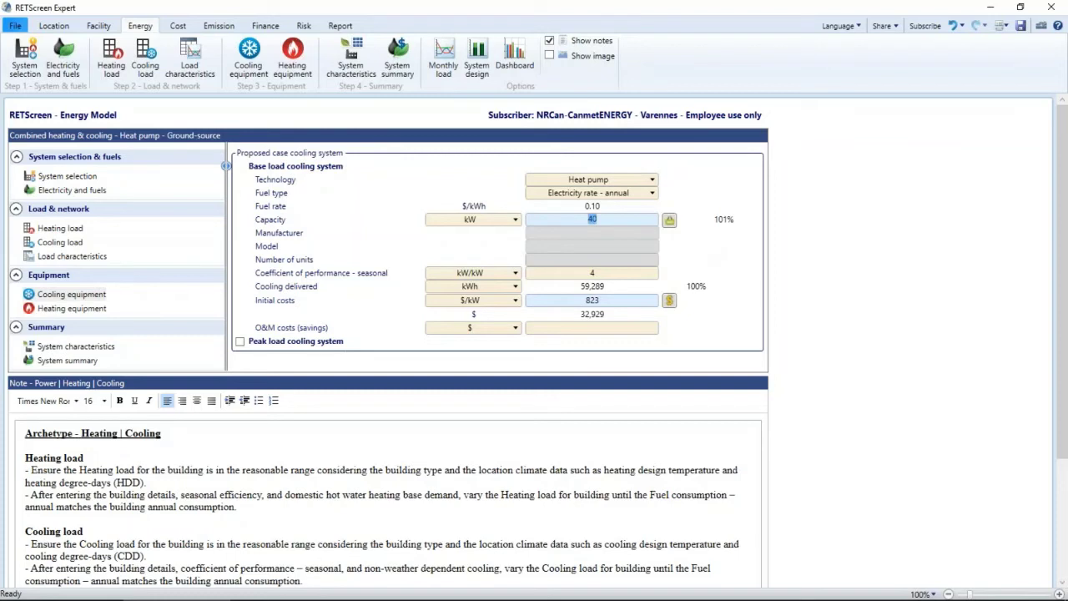
{"action": "left_click", "coordinate": [755, 277]}
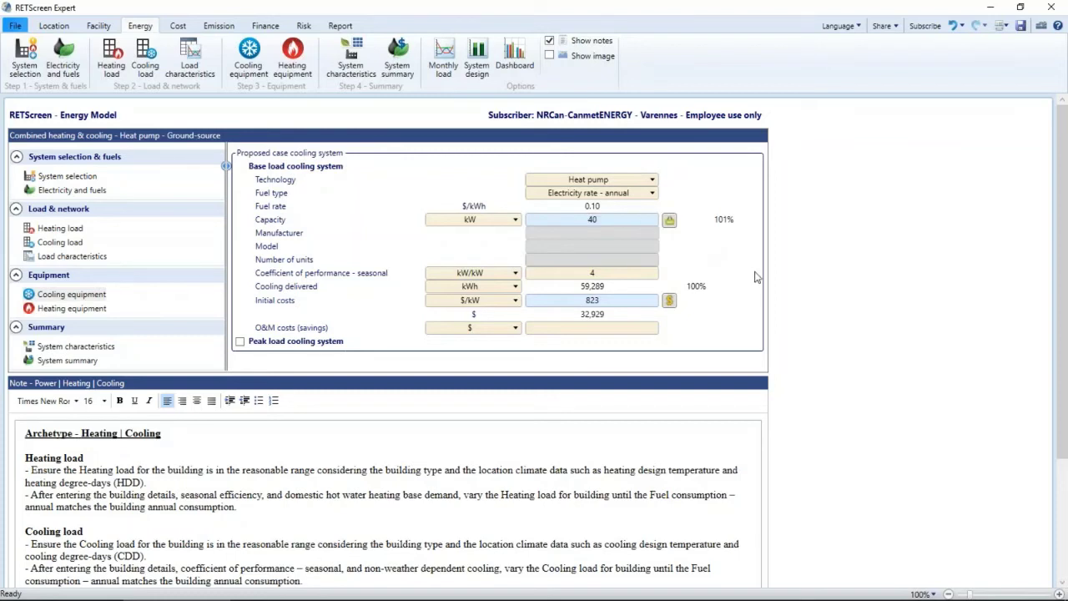
- Switch the base load cooling capacity unit to RT and return it to kW
{"action": "left_click", "coordinate": [503, 221]}
{"action": "left_click", "coordinate": [498, 247]}
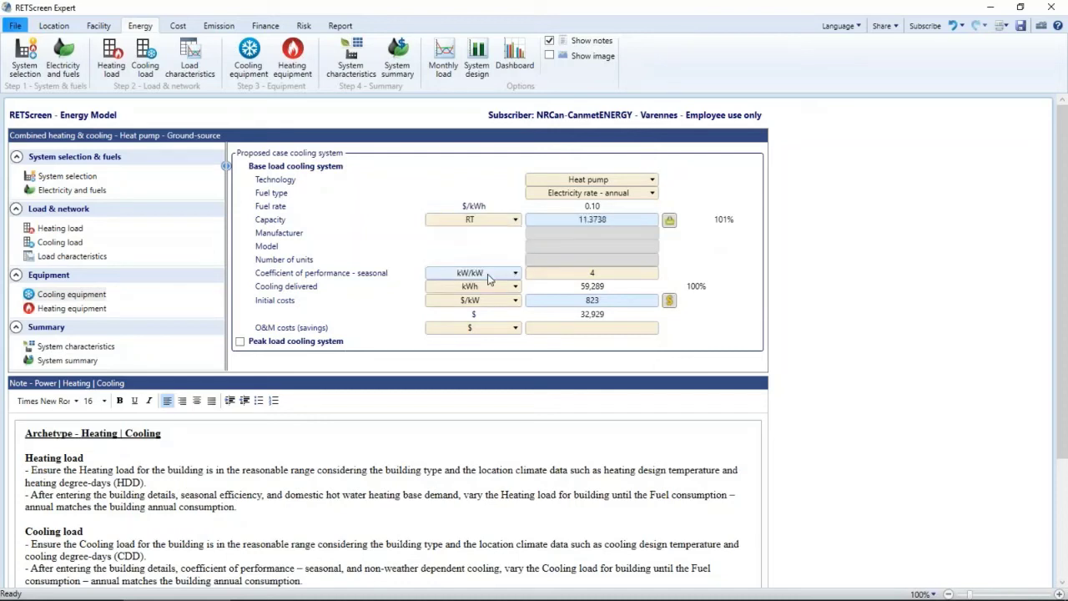
{"action": "left_click", "coordinate": [504, 220]}
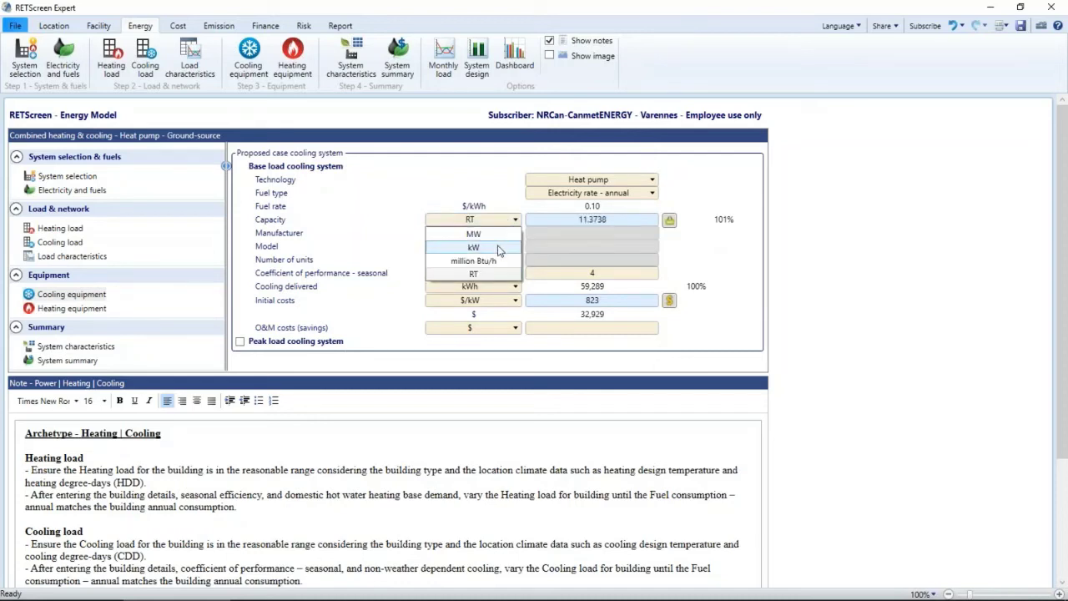
{"action": "left_click", "coordinate": [498, 248]}
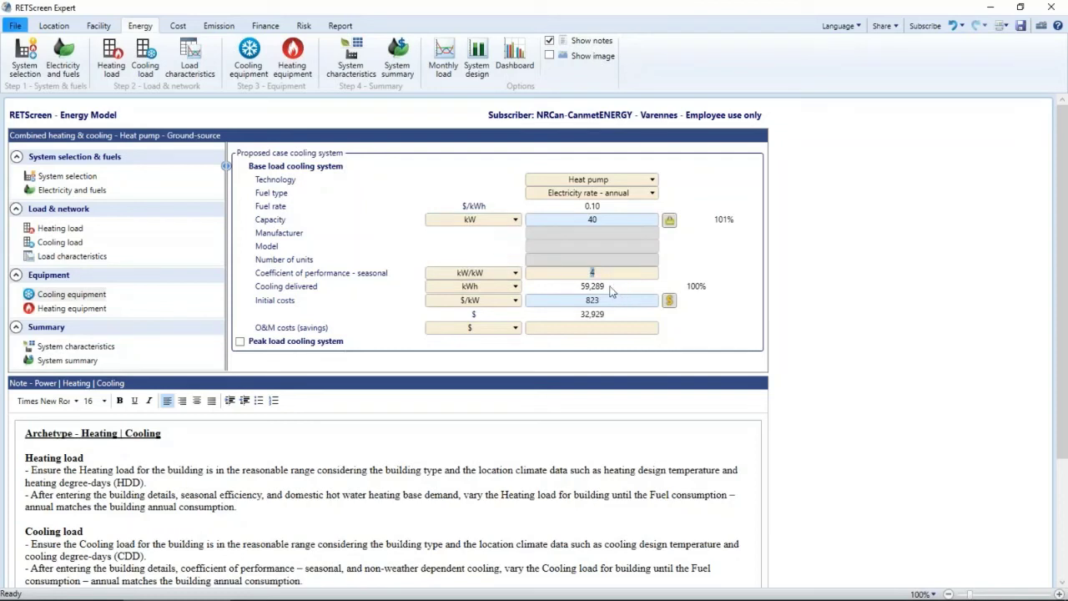
- Check the cooling delivered, initial cost per kW and total initial cost of the base load cooling system
{"action": "left_click", "coordinate": [609, 288]}
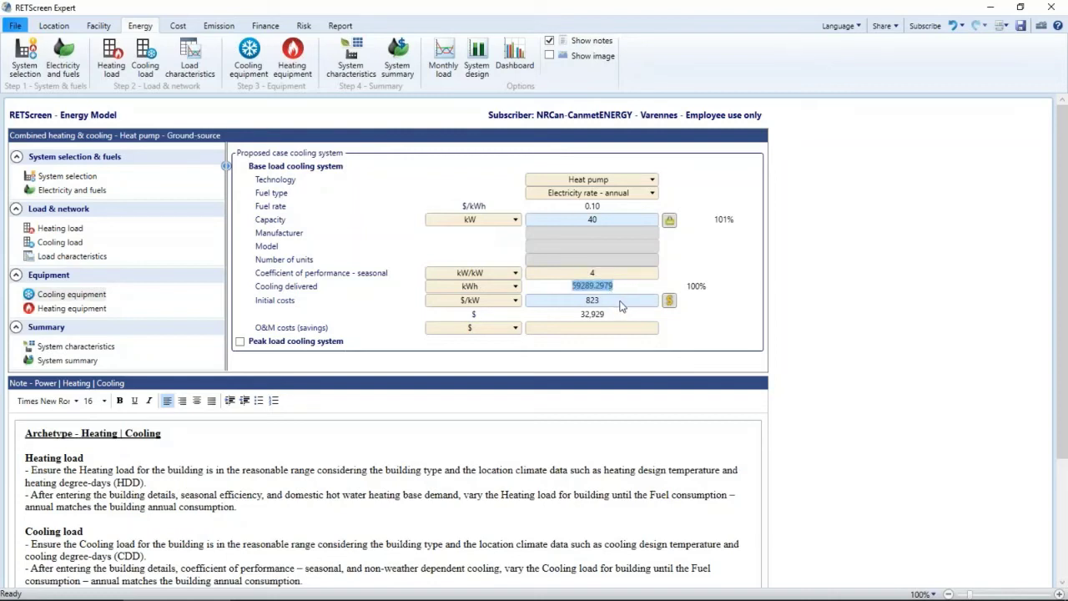
{"action": "left_click", "coordinate": [722, 325]}
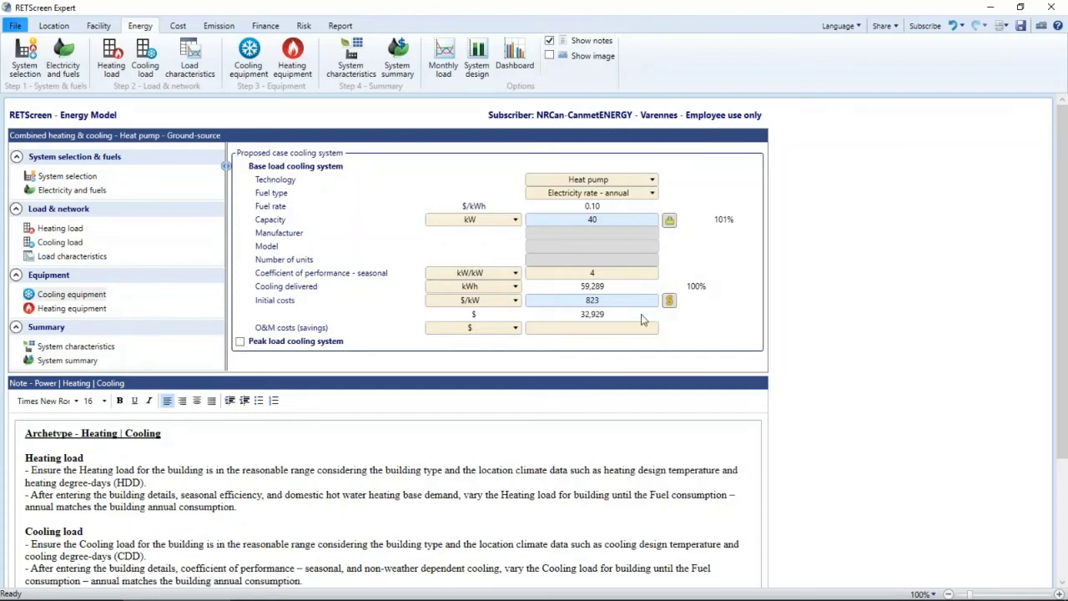
{"action": "left_click", "coordinate": [618, 305]}
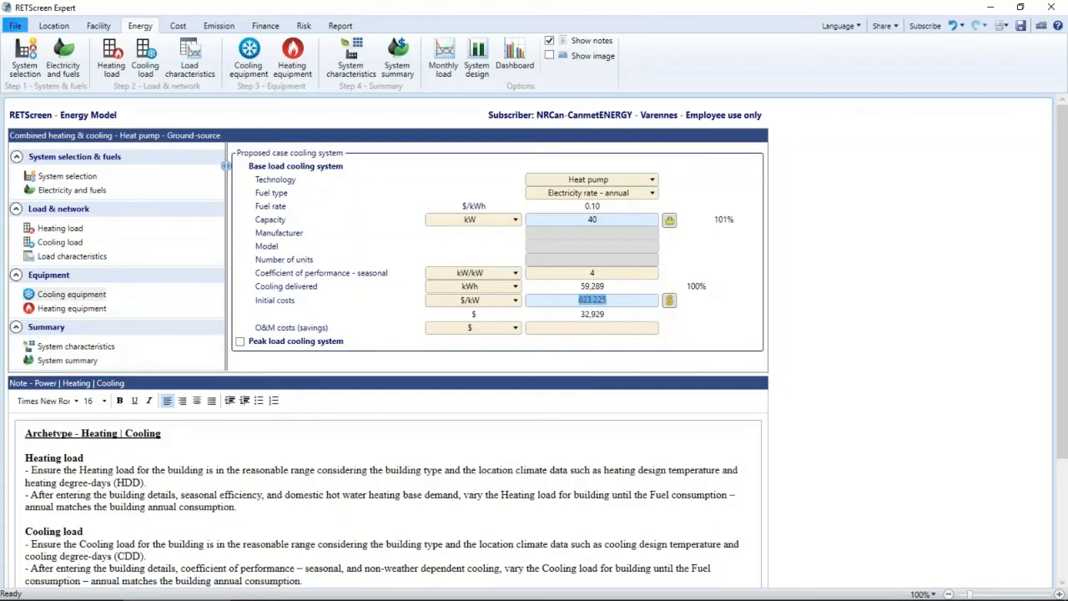
{"action": "left_click", "coordinate": [619, 315]}
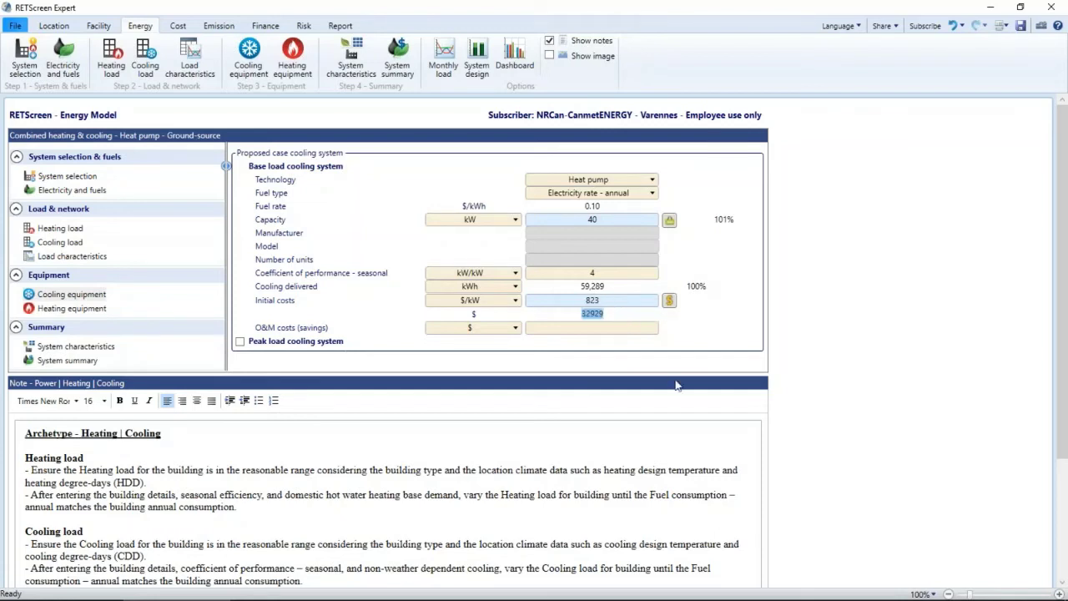
{"action": "left_click", "coordinate": [633, 346]}
- Review the base load heating heat pump inputs, followed by the proposed case system characteristics and system summary
{"action": "left_click", "coordinate": [85, 309]}
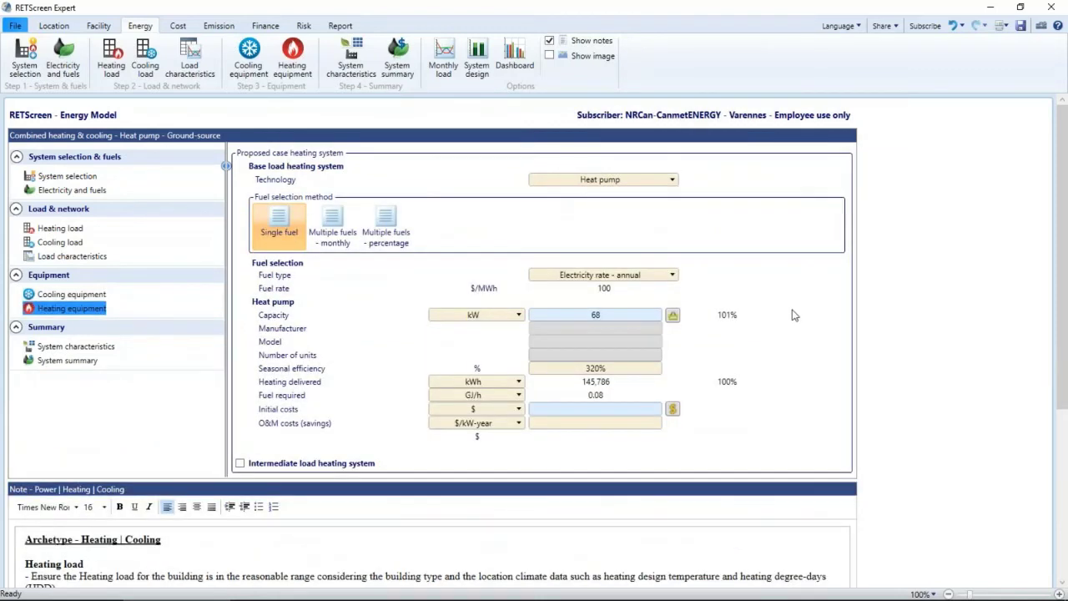
{"action": "left_click", "coordinate": [618, 316]}
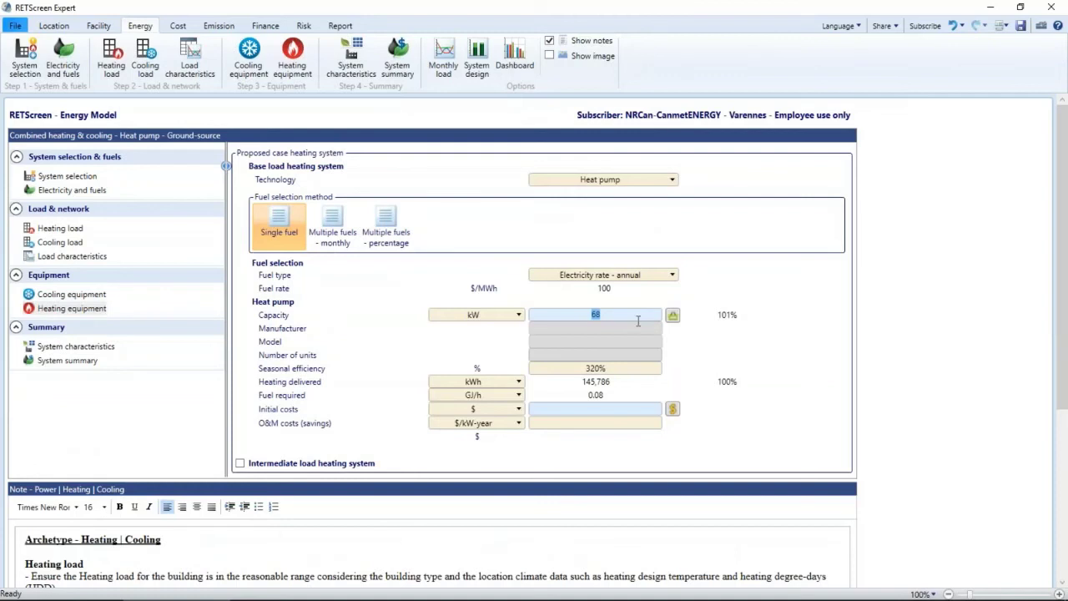
{"action": "left_click", "coordinate": [748, 350]}
{"action": "left_click", "coordinate": [83, 346]}
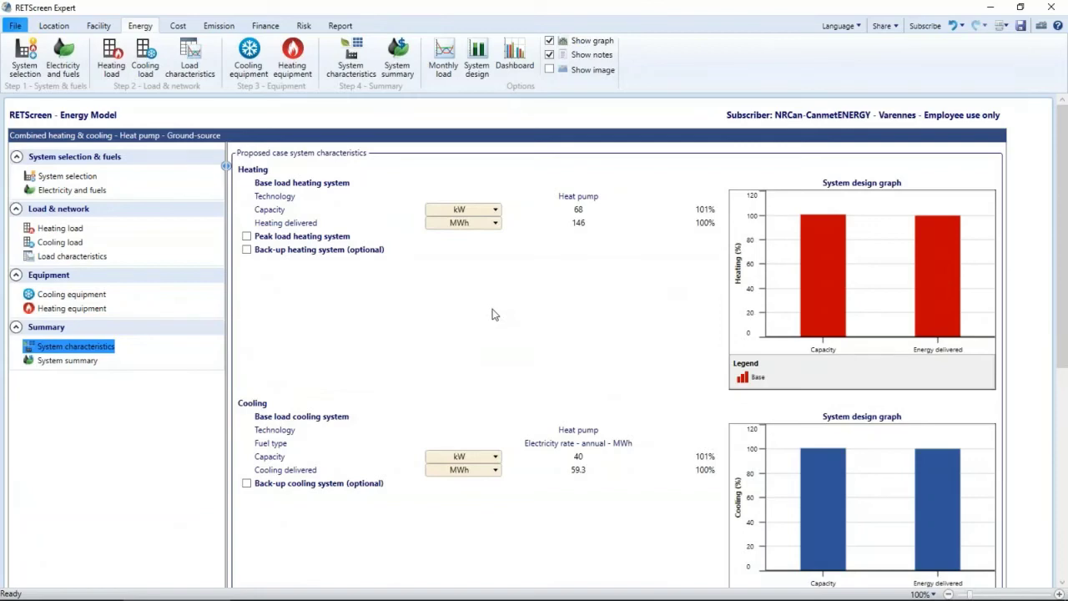
{"action": "left_click", "coordinate": [77, 365]}
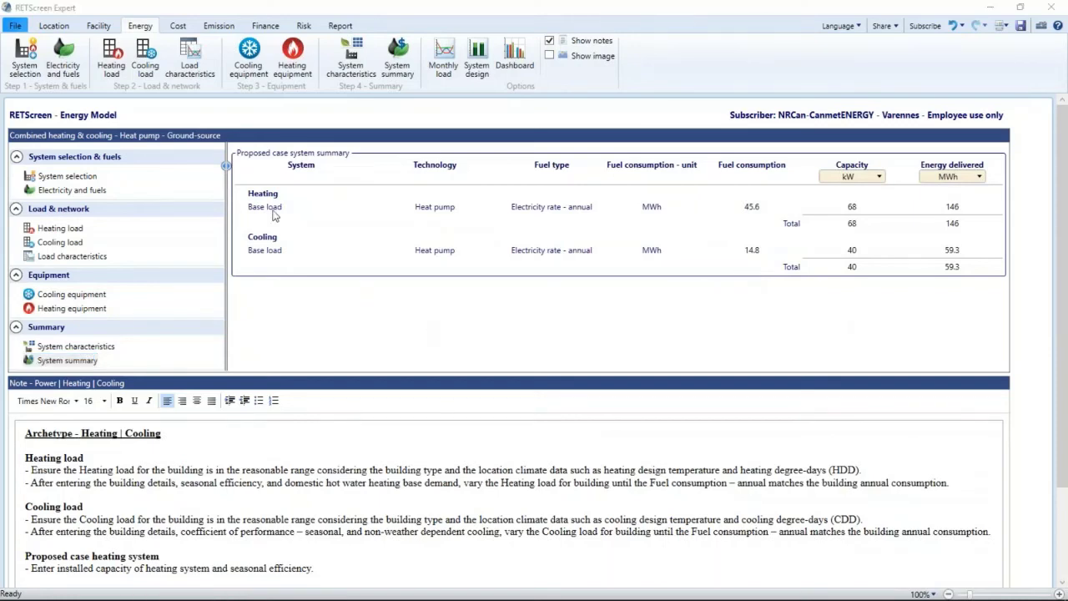
- Review the heating and cooling system costs in the Level 3 cost analysis and choose Ground heat exchanger among the specific project costs
{"action": "left_click", "coordinate": [174, 25]}
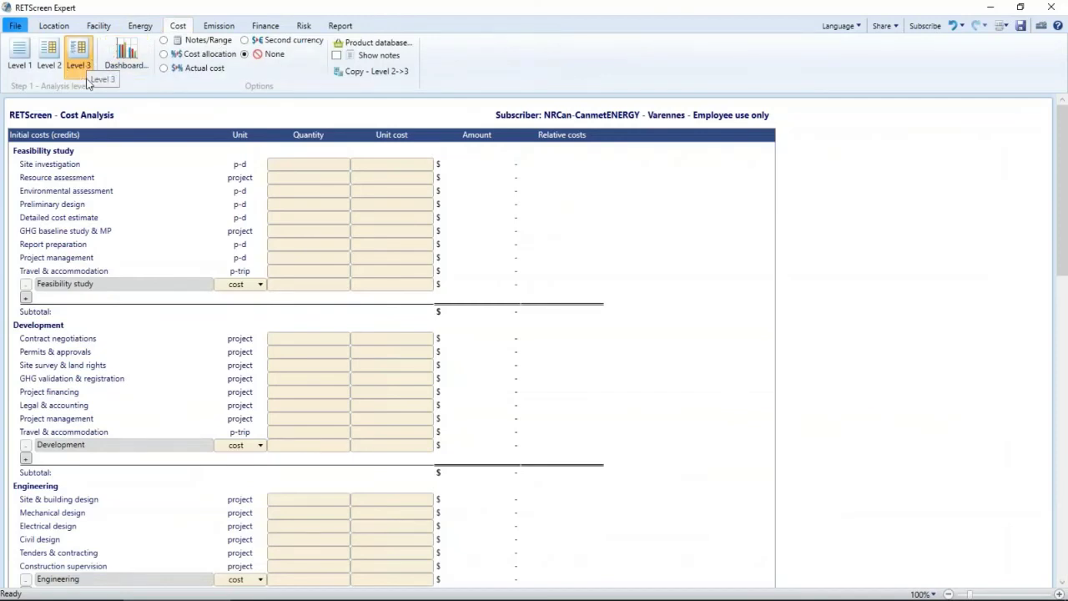
{"action": "scroll", "coordinate": [604, 371], "scroll_direction": "down", "scroll_amount": 5}
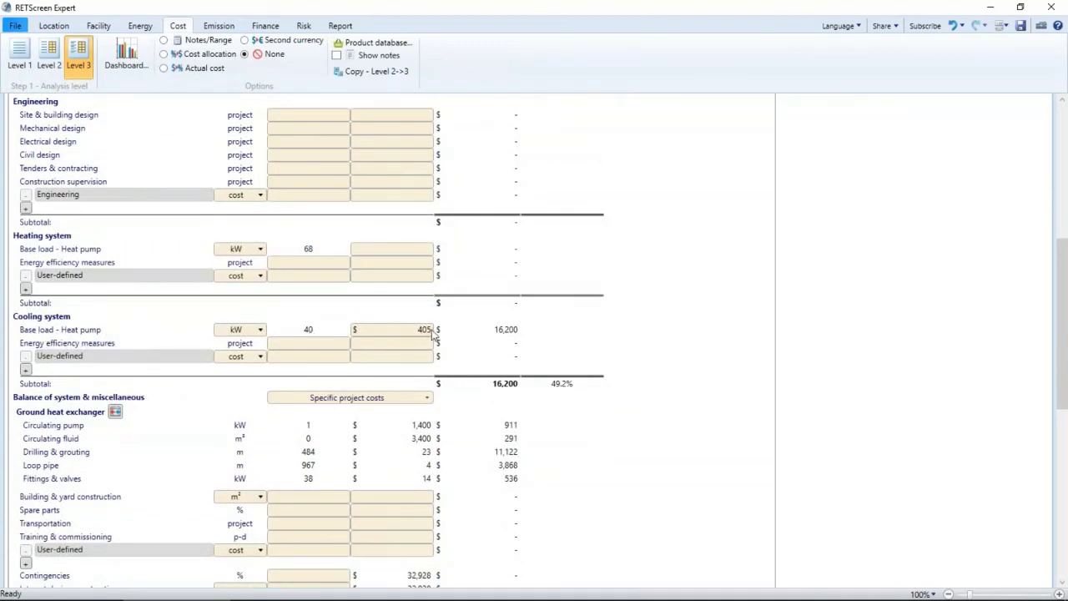
{"action": "scroll", "coordinate": [470, 413], "scroll_direction": "down", "scroll_amount": 1}
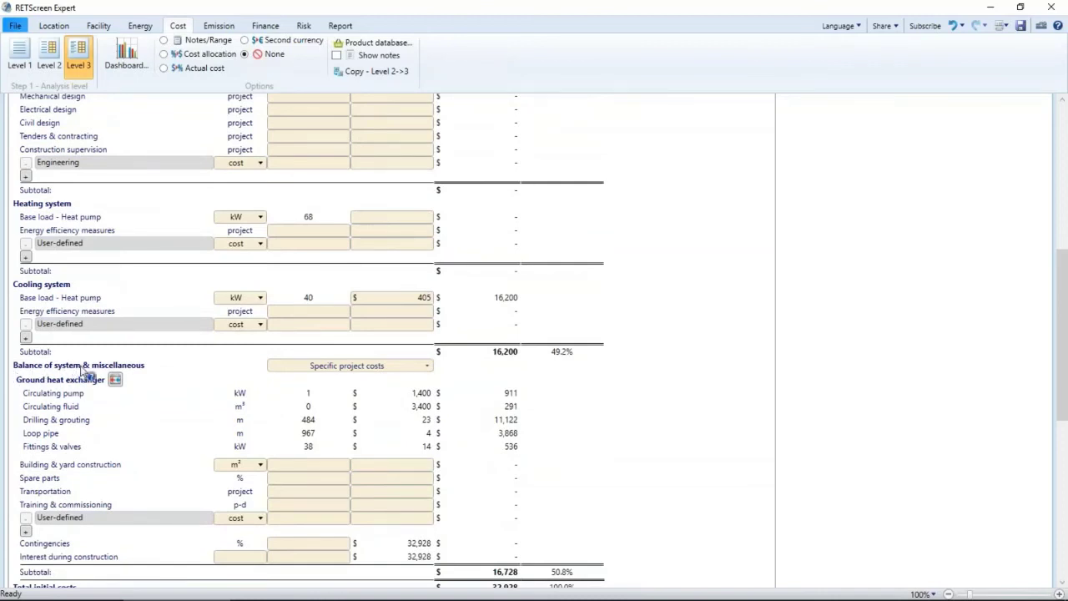
{"action": "left_click", "coordinate": [422, 369]}
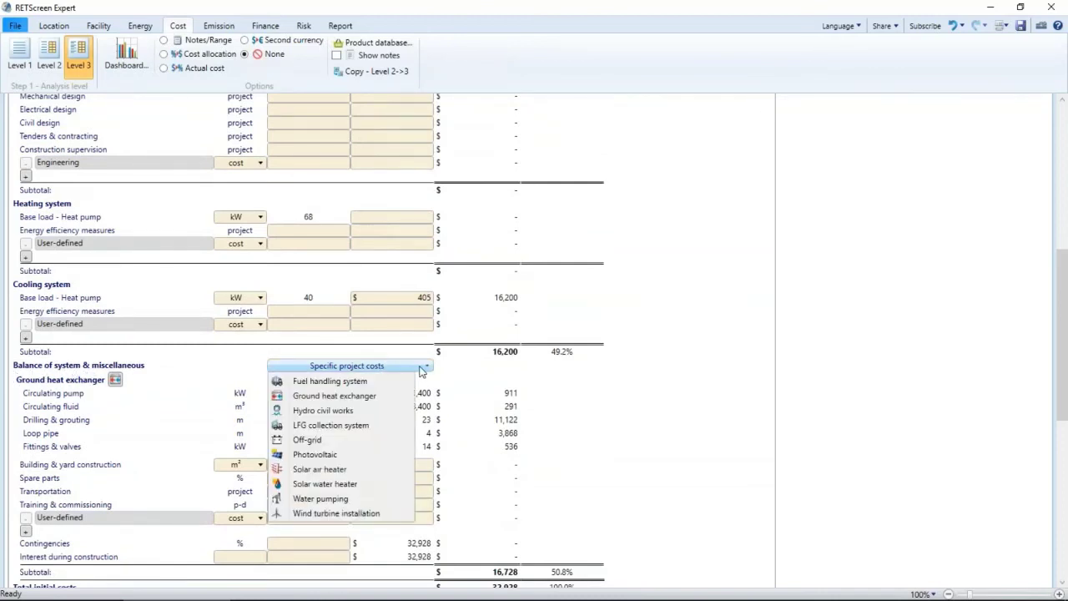
{"action": "left_click", "coordinate": [391, 401]}
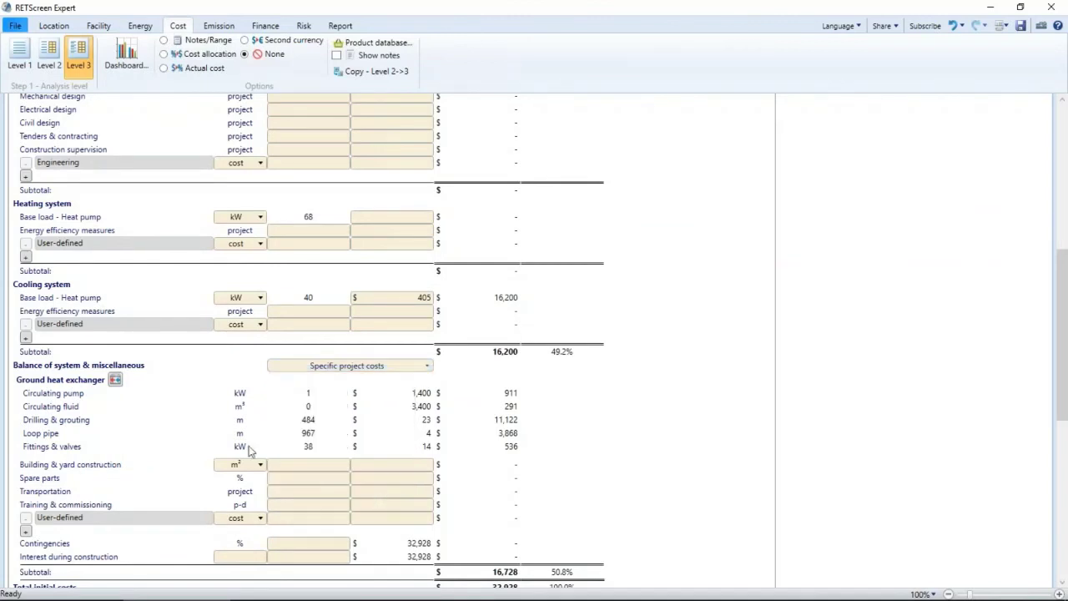
- Review the vertical closed-loop inputs and specific project costs in the Ground heat exchanger tool and accept them
{"action": "left_click", "coordinate": [115, 380]}
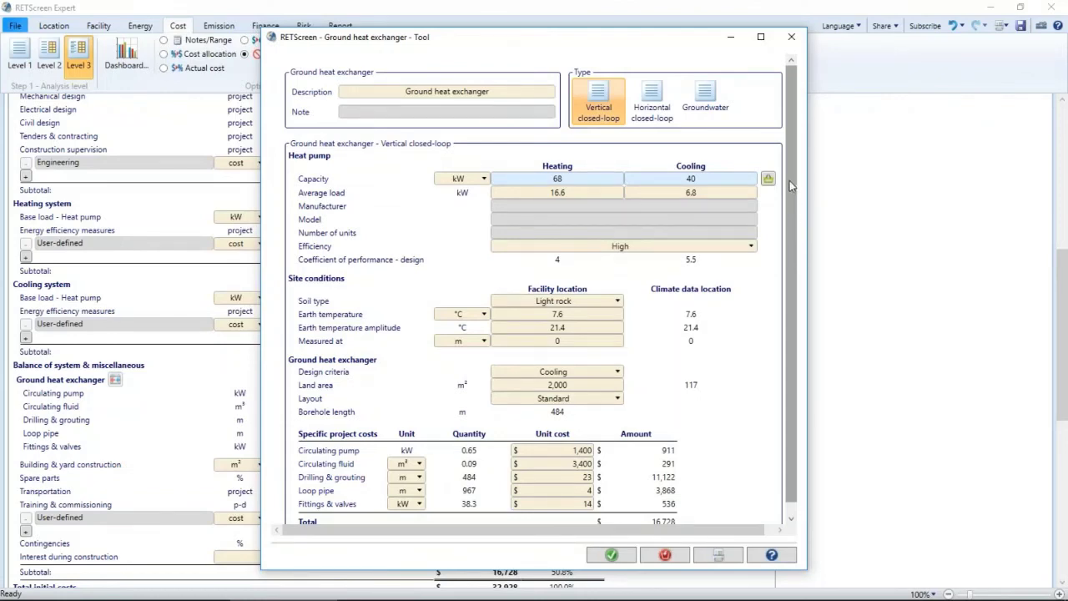
{"action": "left_click_drag", "start_coordinate": [789, 180], "coordinate": [790, 203]}
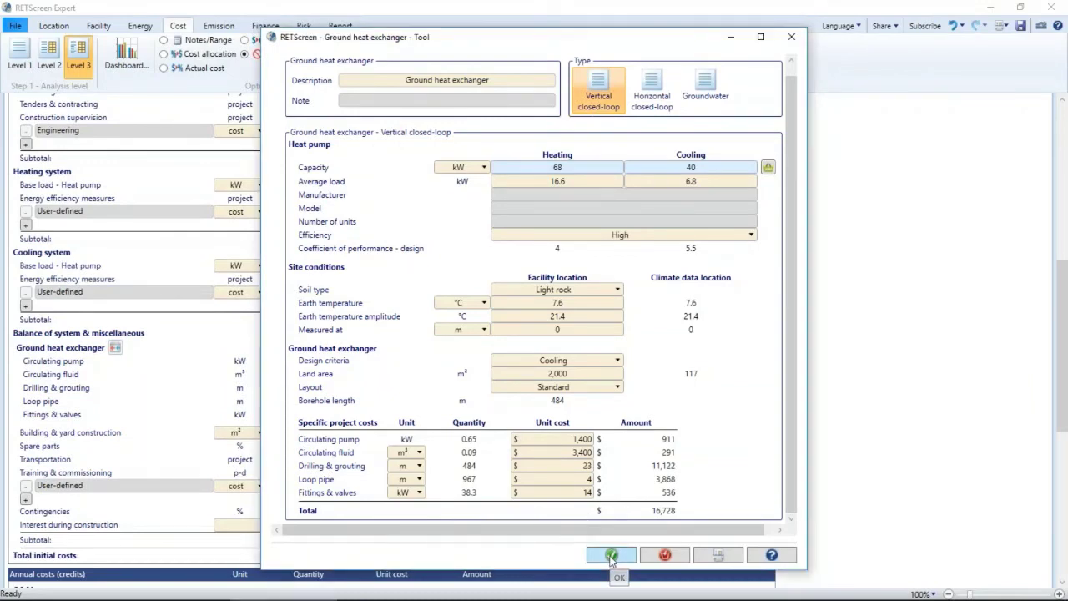
{"action": "left_click", "coordinate": [611, 554]}
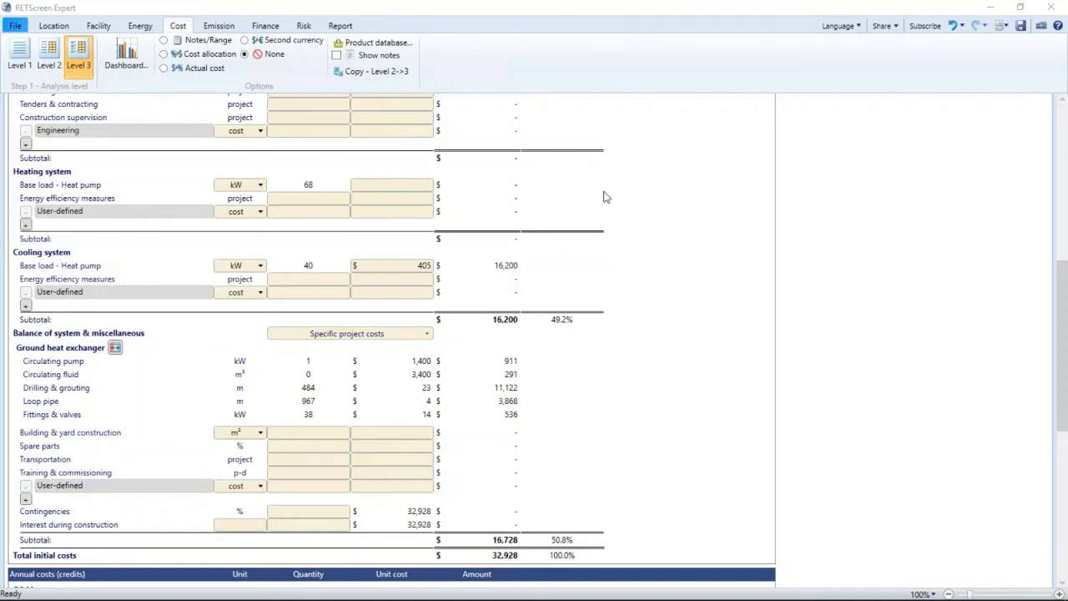
- Return to the energy model and recheck the proposed case cooling equipment inputs
{"action": "left_click", "coordinate": [140, 26]}
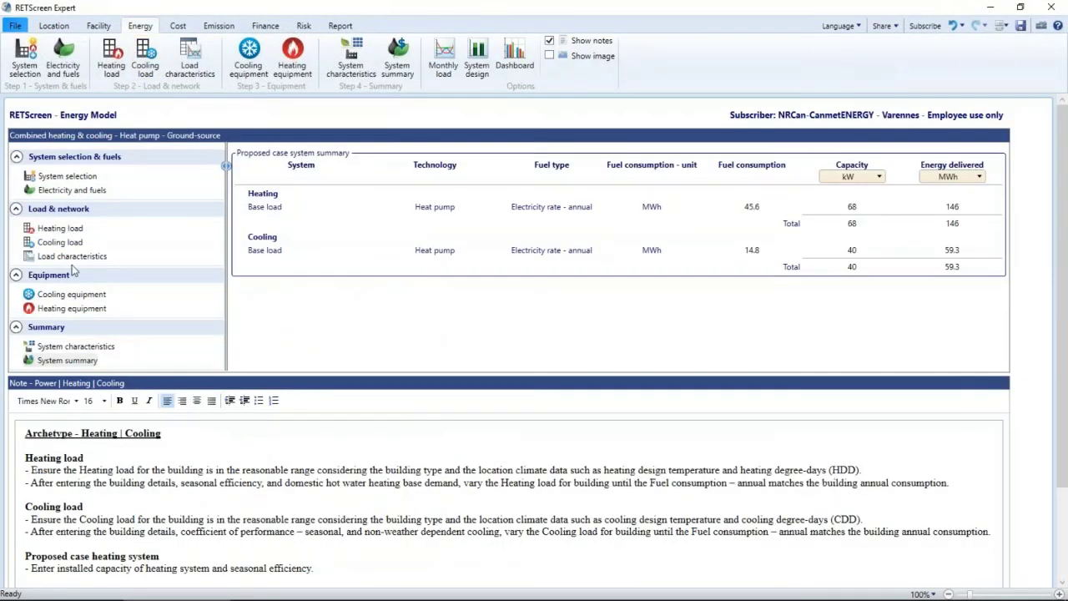
{"action": "left_click", "coordinate": [71, 294]}
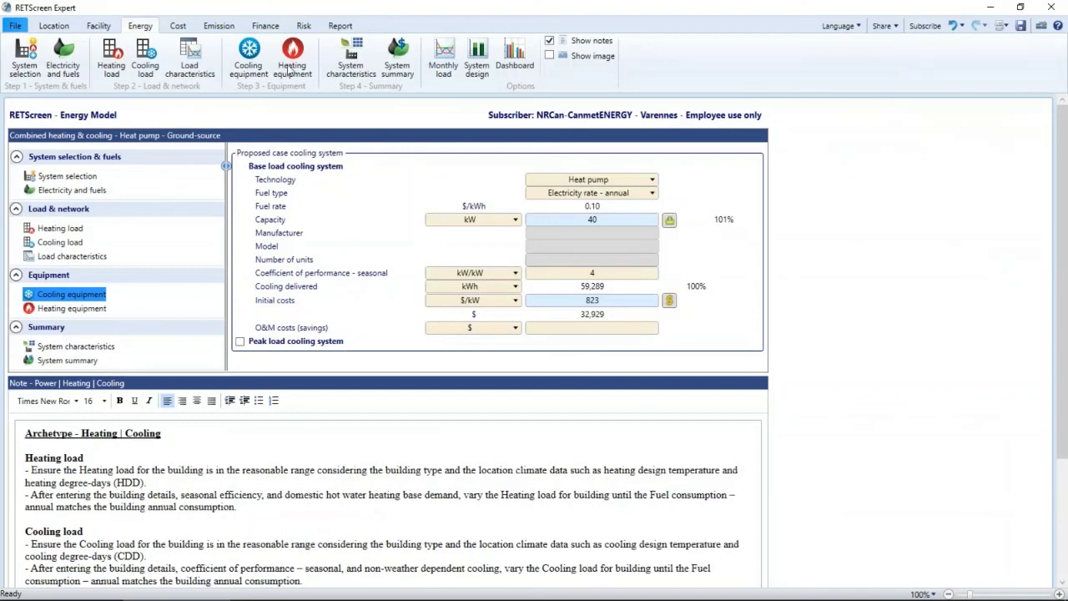
- Review the emission analysis, and the financial analysis down to the yearly cash flow graphs
{"action": "left_click", "coordinate": [221, 26]}
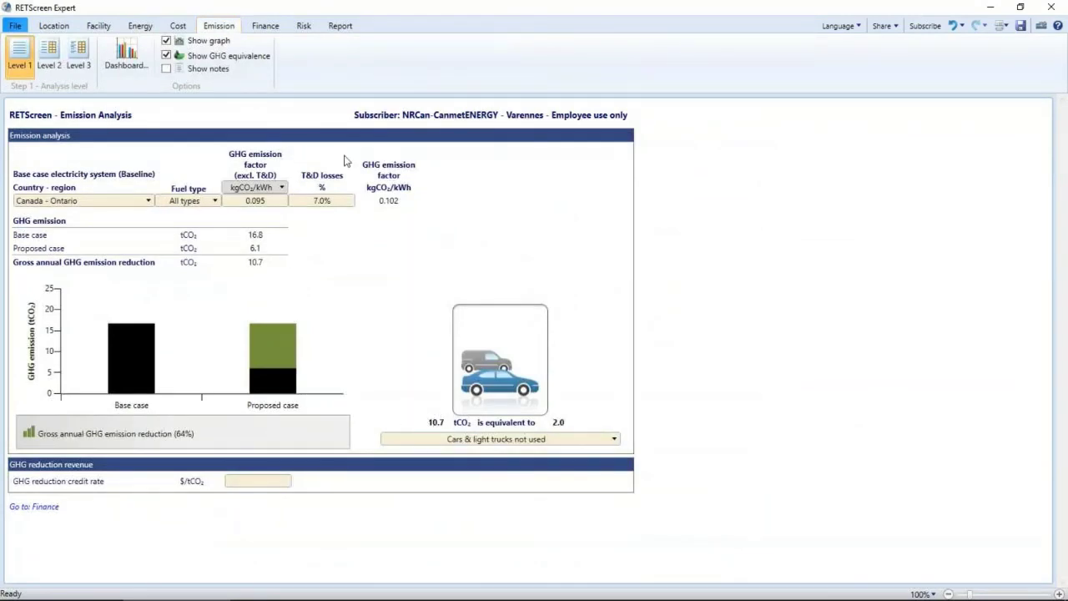
{"action": "left_click", "coordinate": [265, 25]}
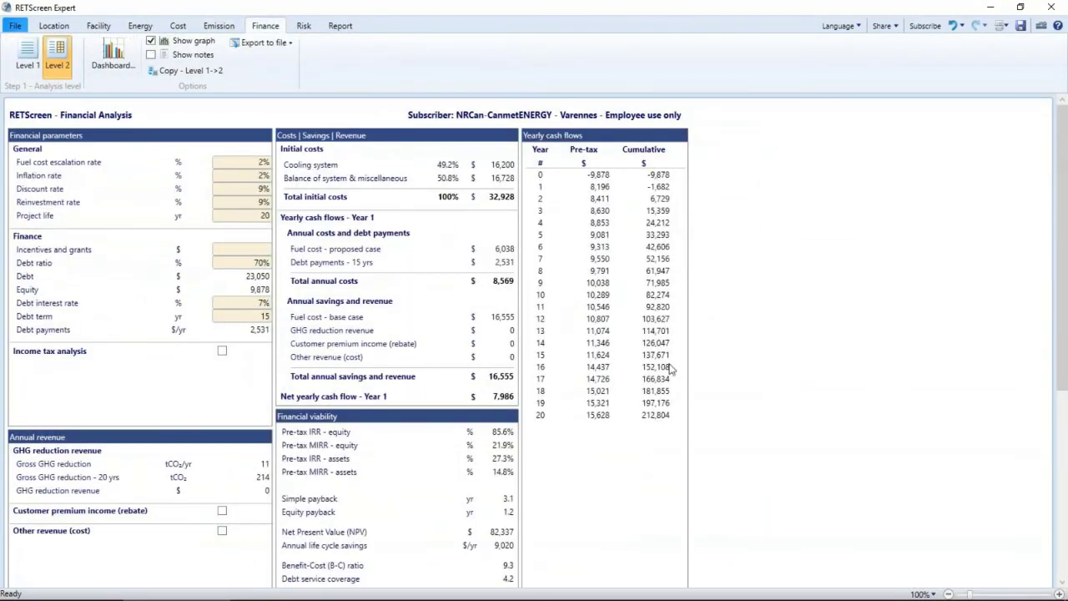
{"action": "scroll", "coordinate": [772, 407], "scroll_direction": "down", "scroll_amount": 5}
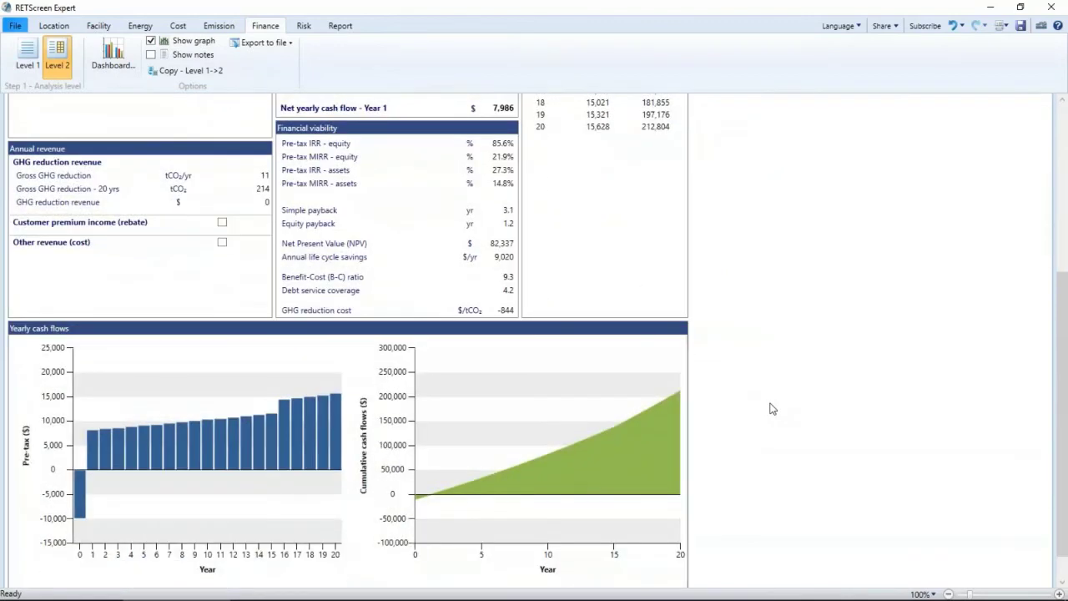